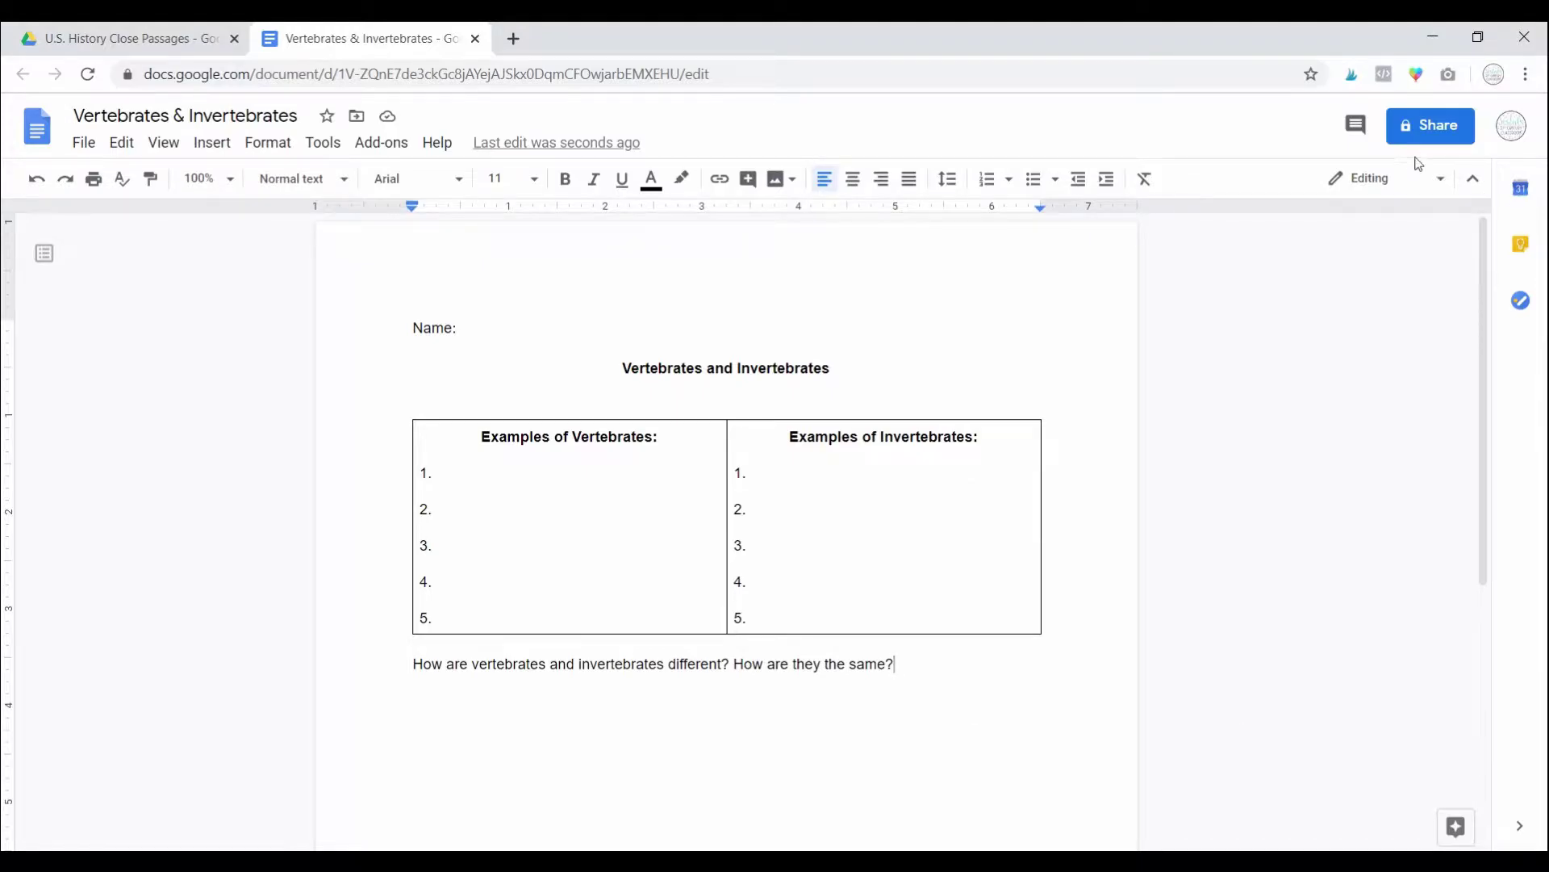
Step: Copy the worksheet's share link from the Share dialog and switch to the Firefox window
{"action": "left_click", "coordinate": [1430, 125]}
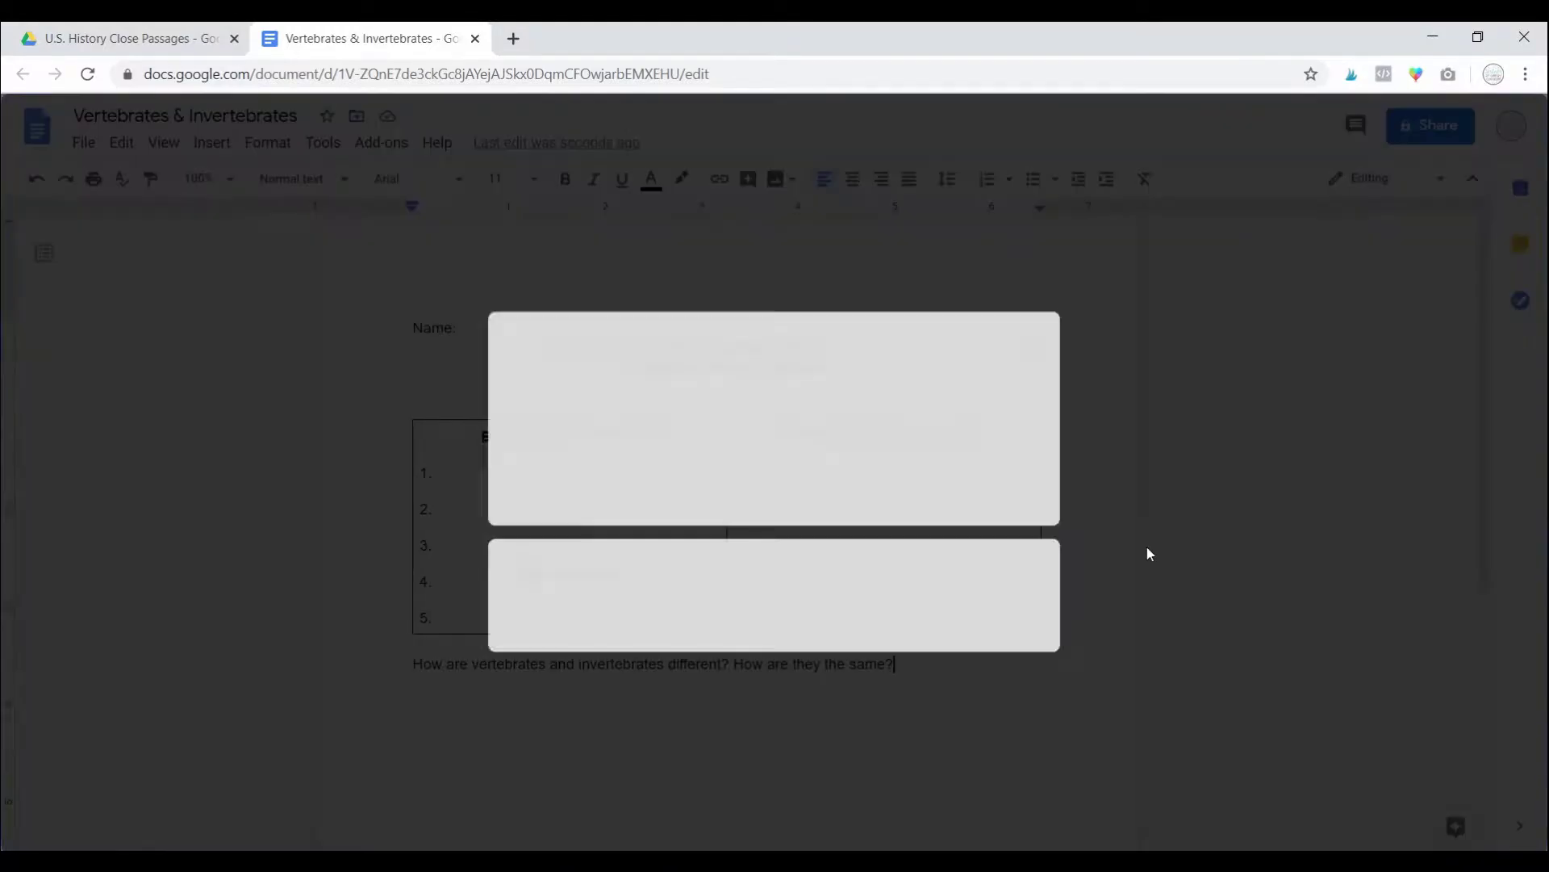
{"action": "left_click", "coordinate": [1074, 468]}
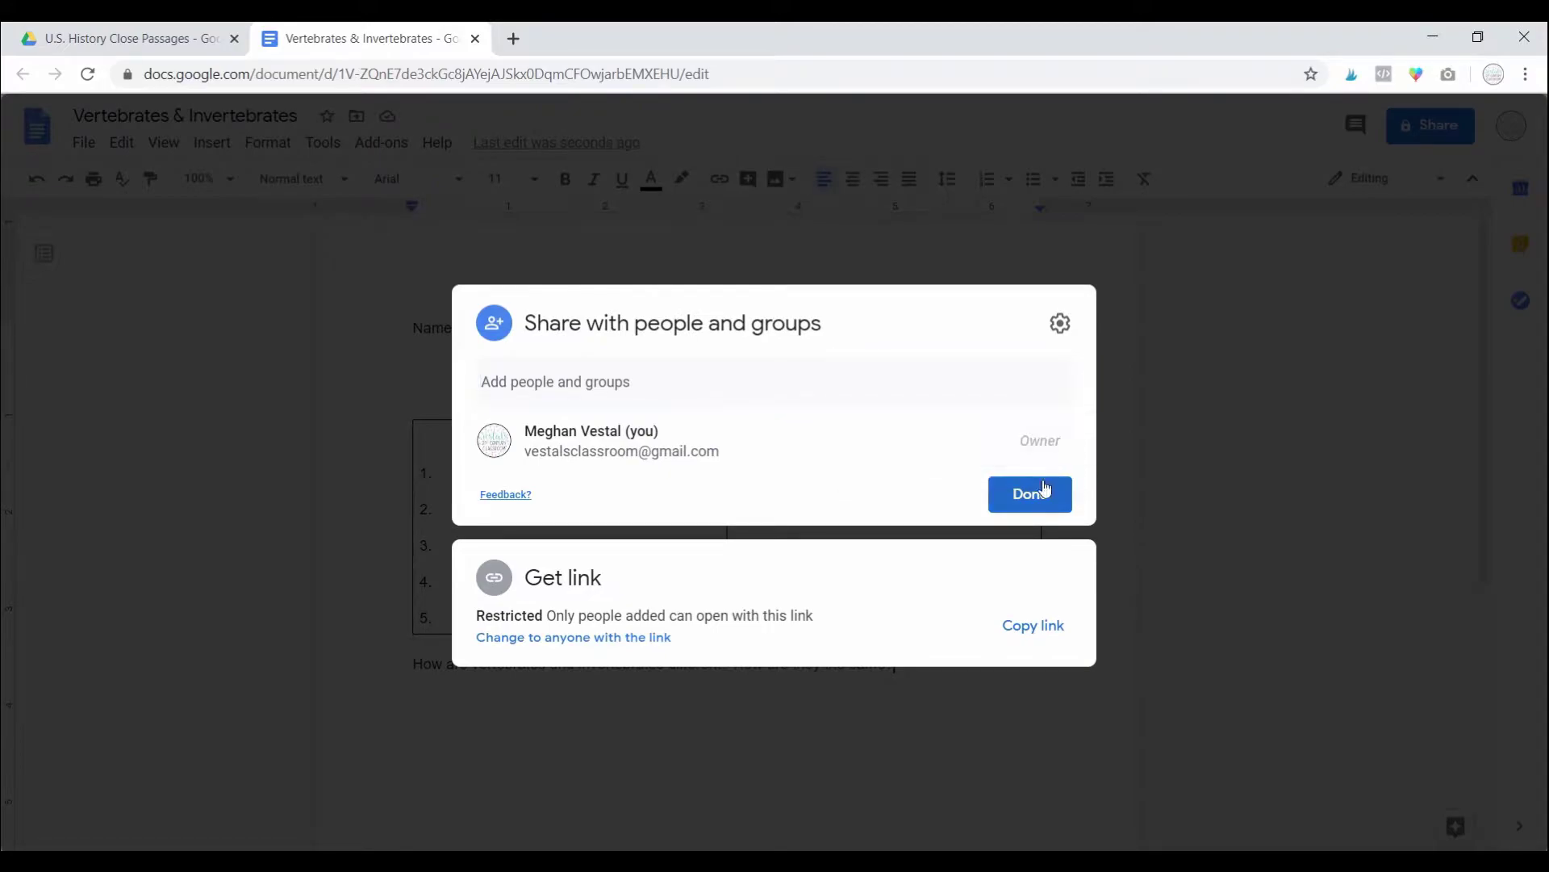
{"action": "left_click", "coordinate": [1033, 628]}
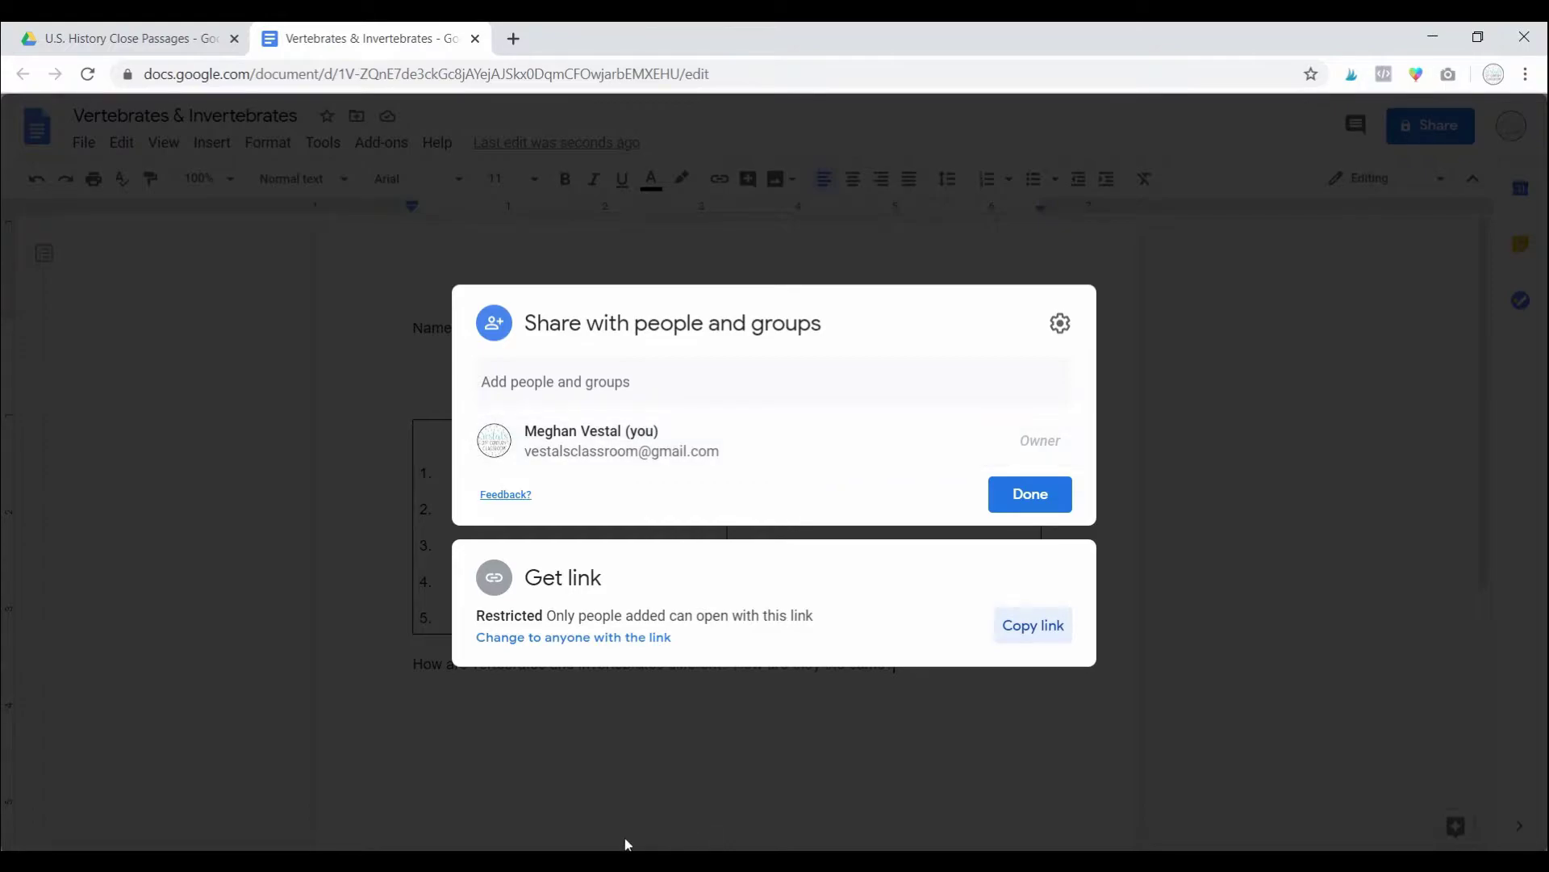
{"action": "left_click", "coordinate": [570, 776]}
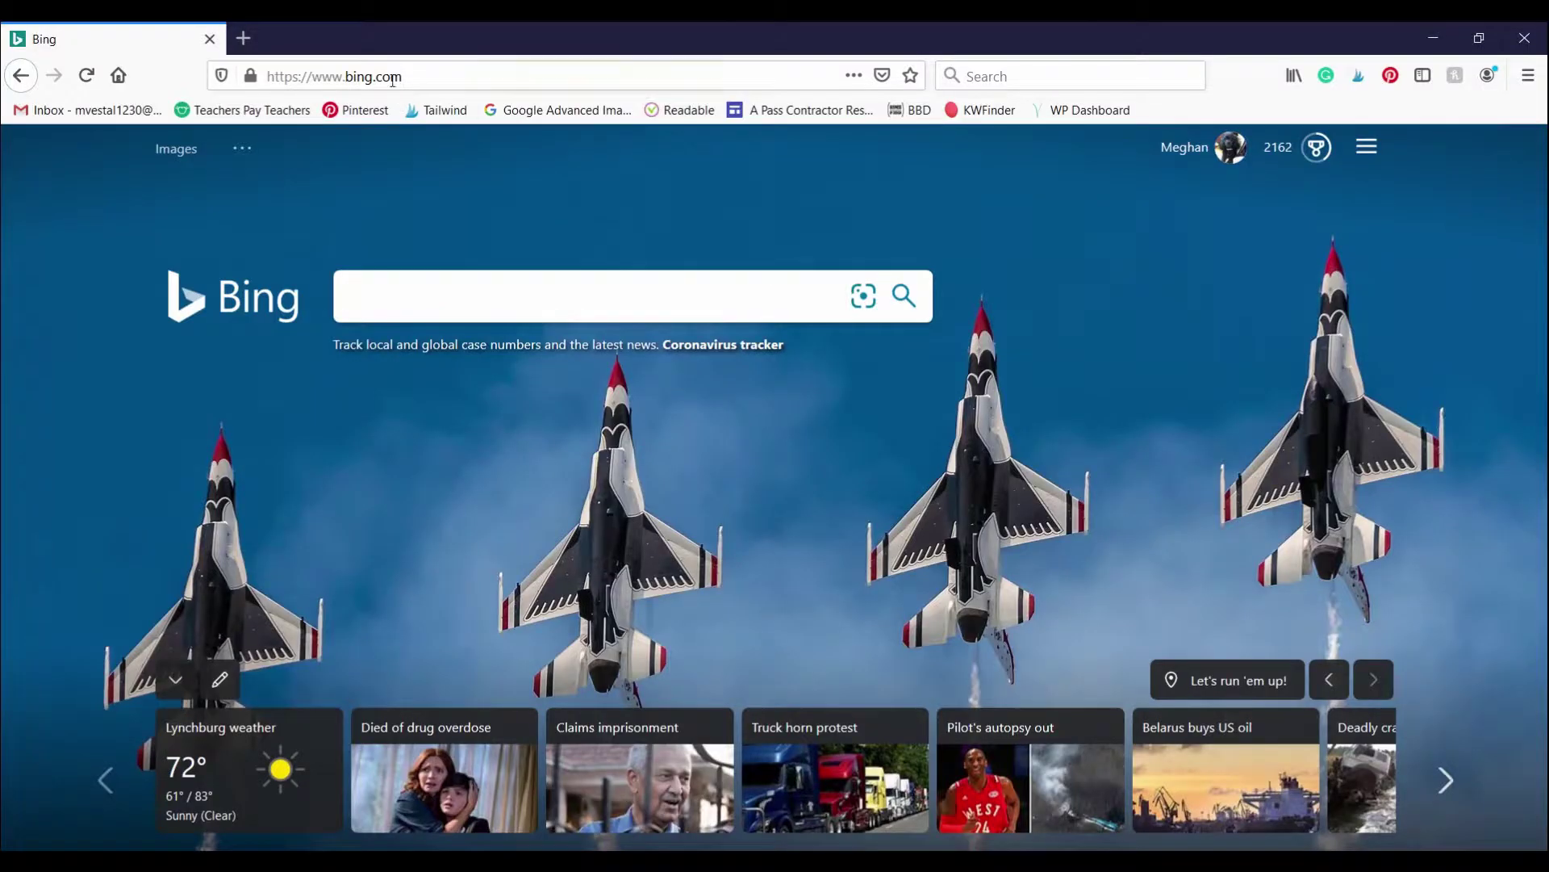
Step: Paste the copied worksheet link into Firefox's address bar and open it
{"action": "left_click", "coordinate": [440, 90]}
{"action": "key", "text": "ctrl+v"}
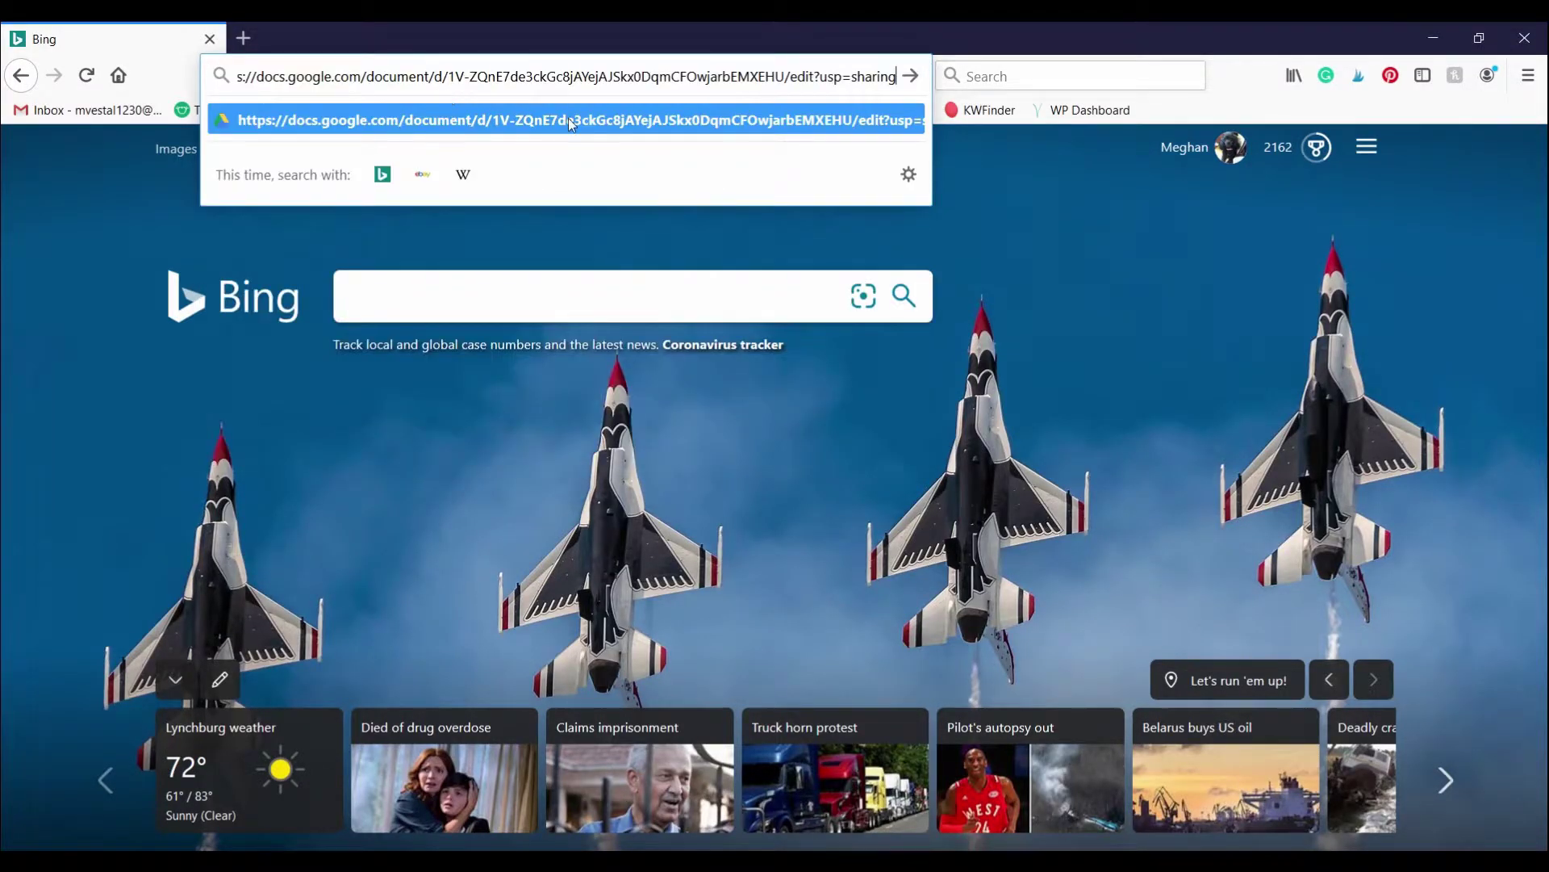
{"action": "left_click", "coordinate": [568, 118]}
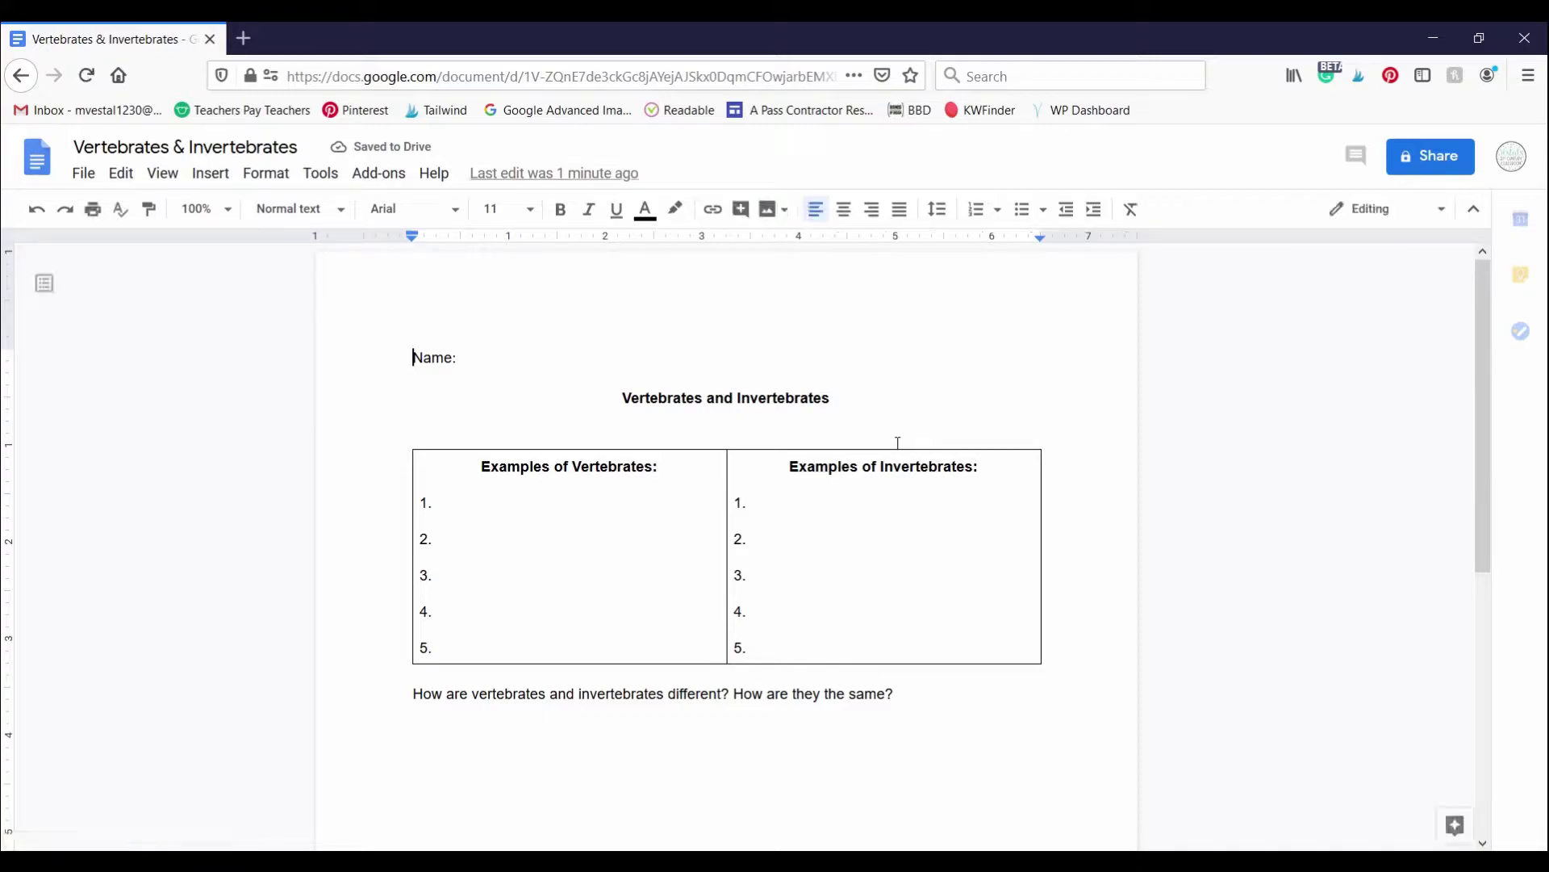
Step: Type a student name after Name: on the worksheet, then return to Chrome
{"action": "left_click", "coordinate": [546, 356]}
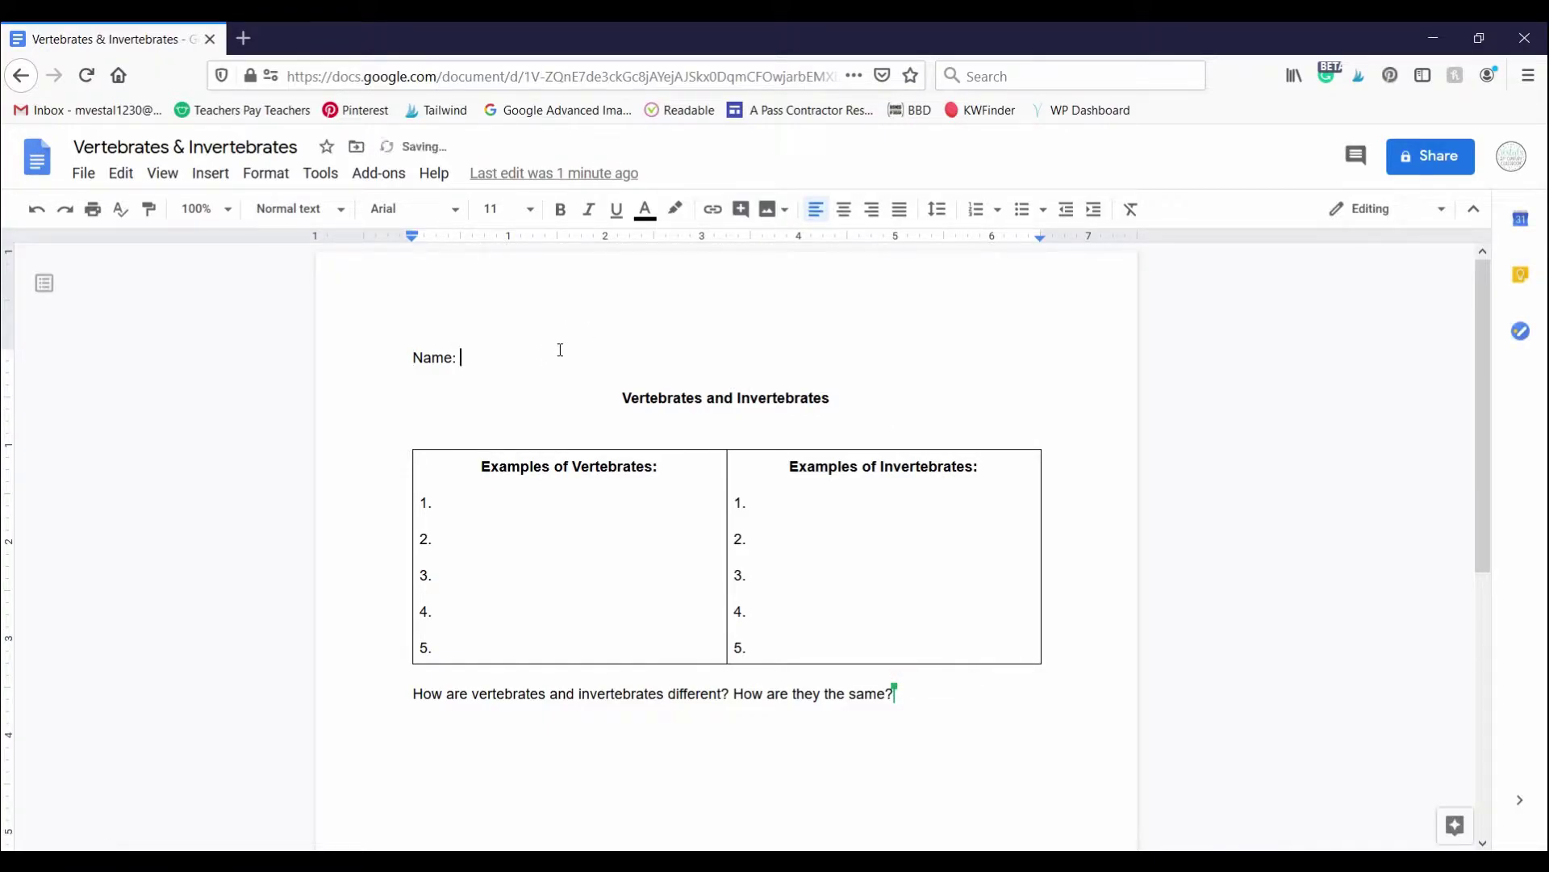
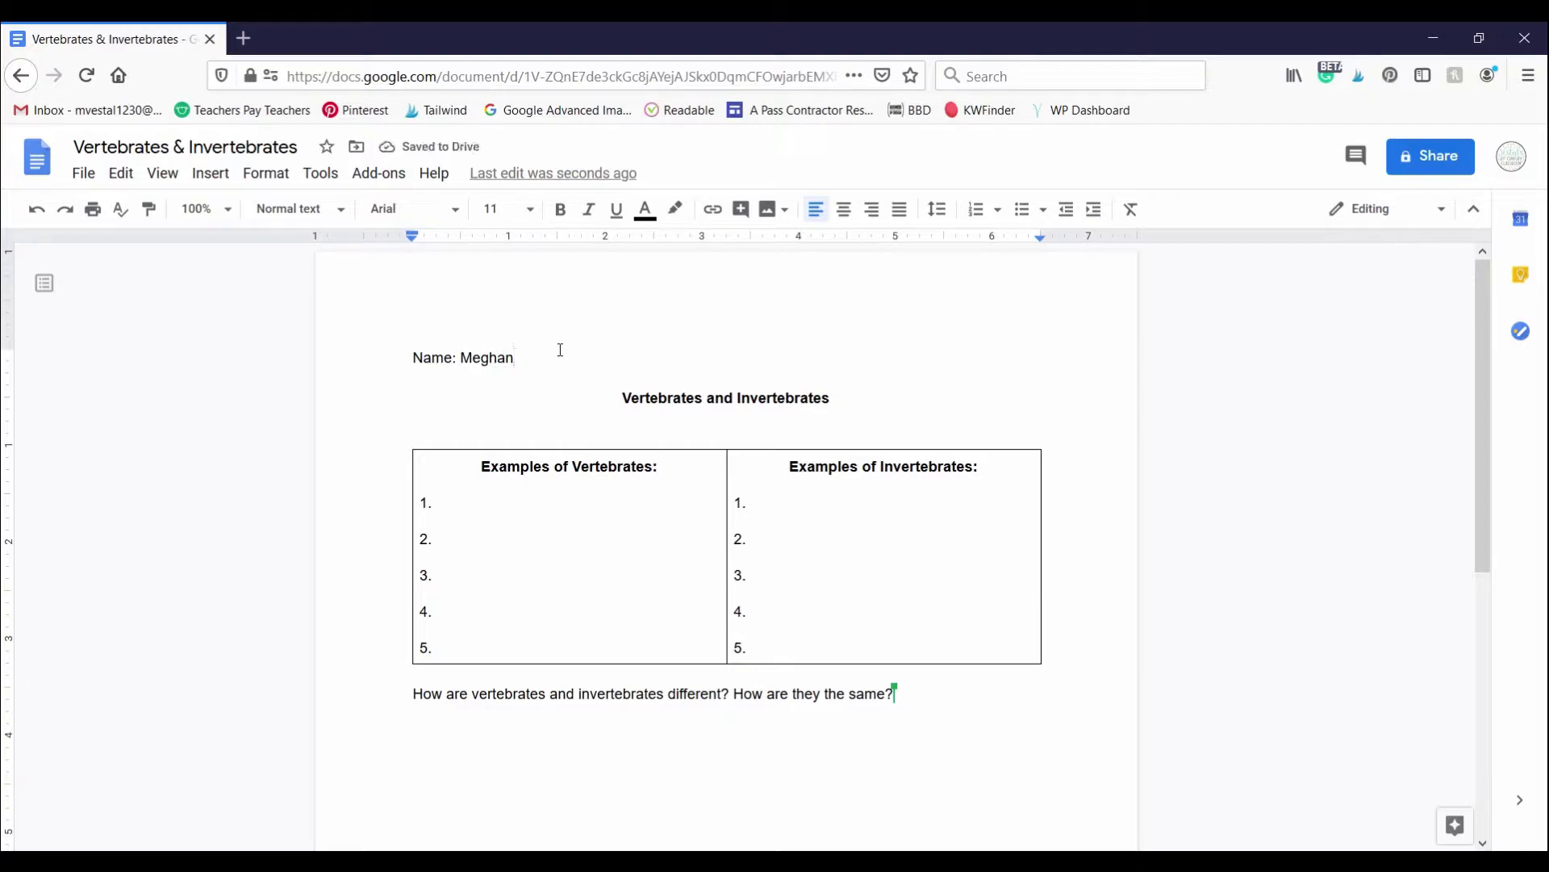
{"action": "mouse_move", "coordinate": [619, 863]}
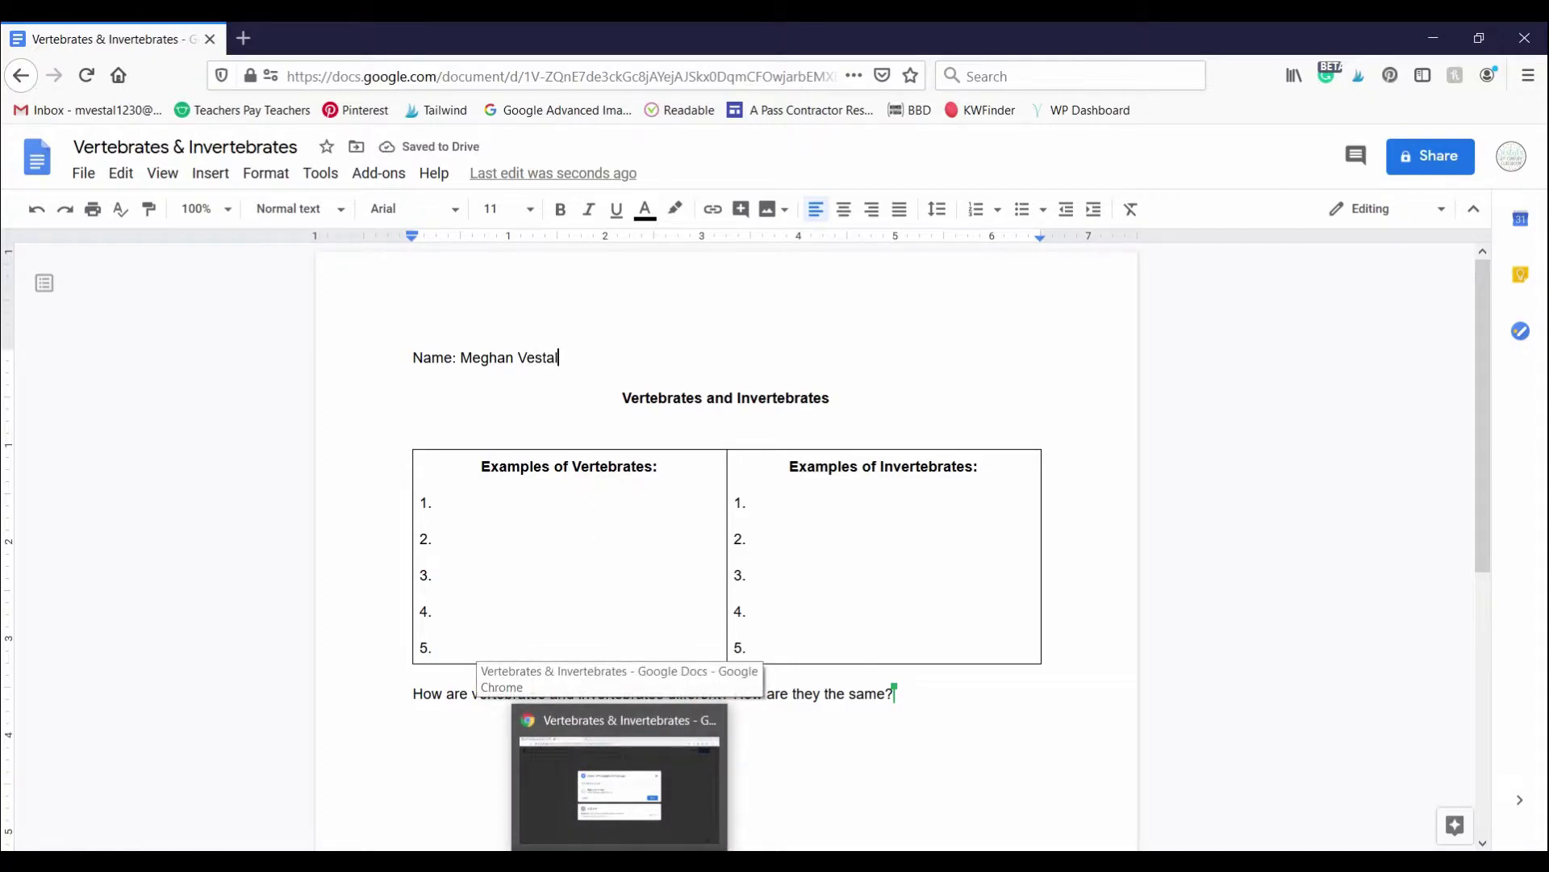
{"action": "left_click", "coordinate": [619, 775]}
Step: Close the Share dialog and delete the typed name from the worksheet's Name line
{"action": "left_click", "coordinate": [1246, 404]}
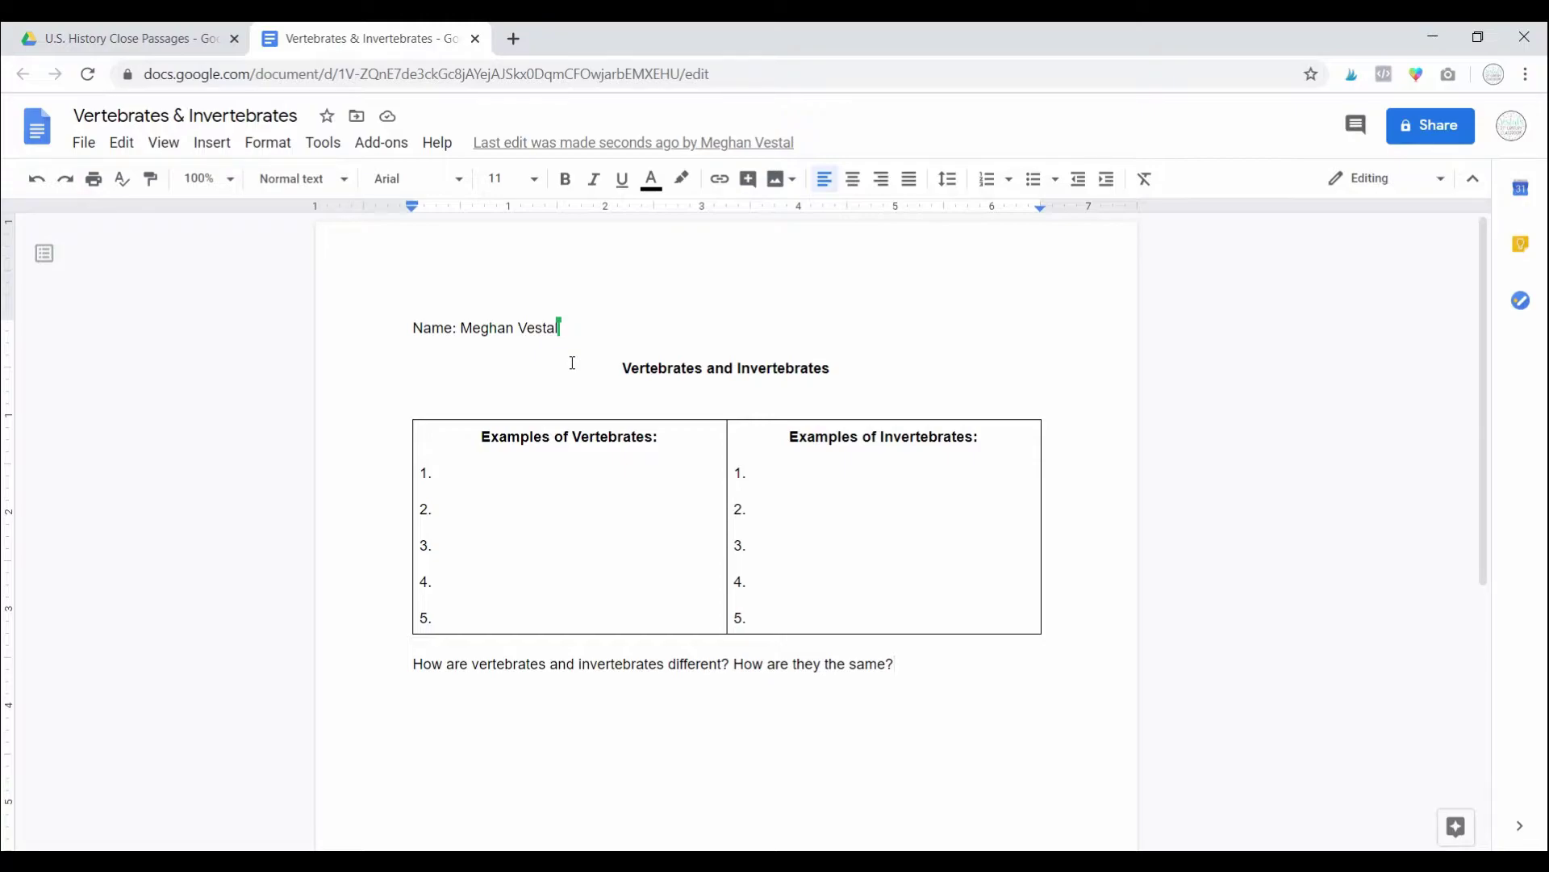
{"action": "left_click_drag", "start_coordinate": [561, 326], "coordinate": [464, 327]}
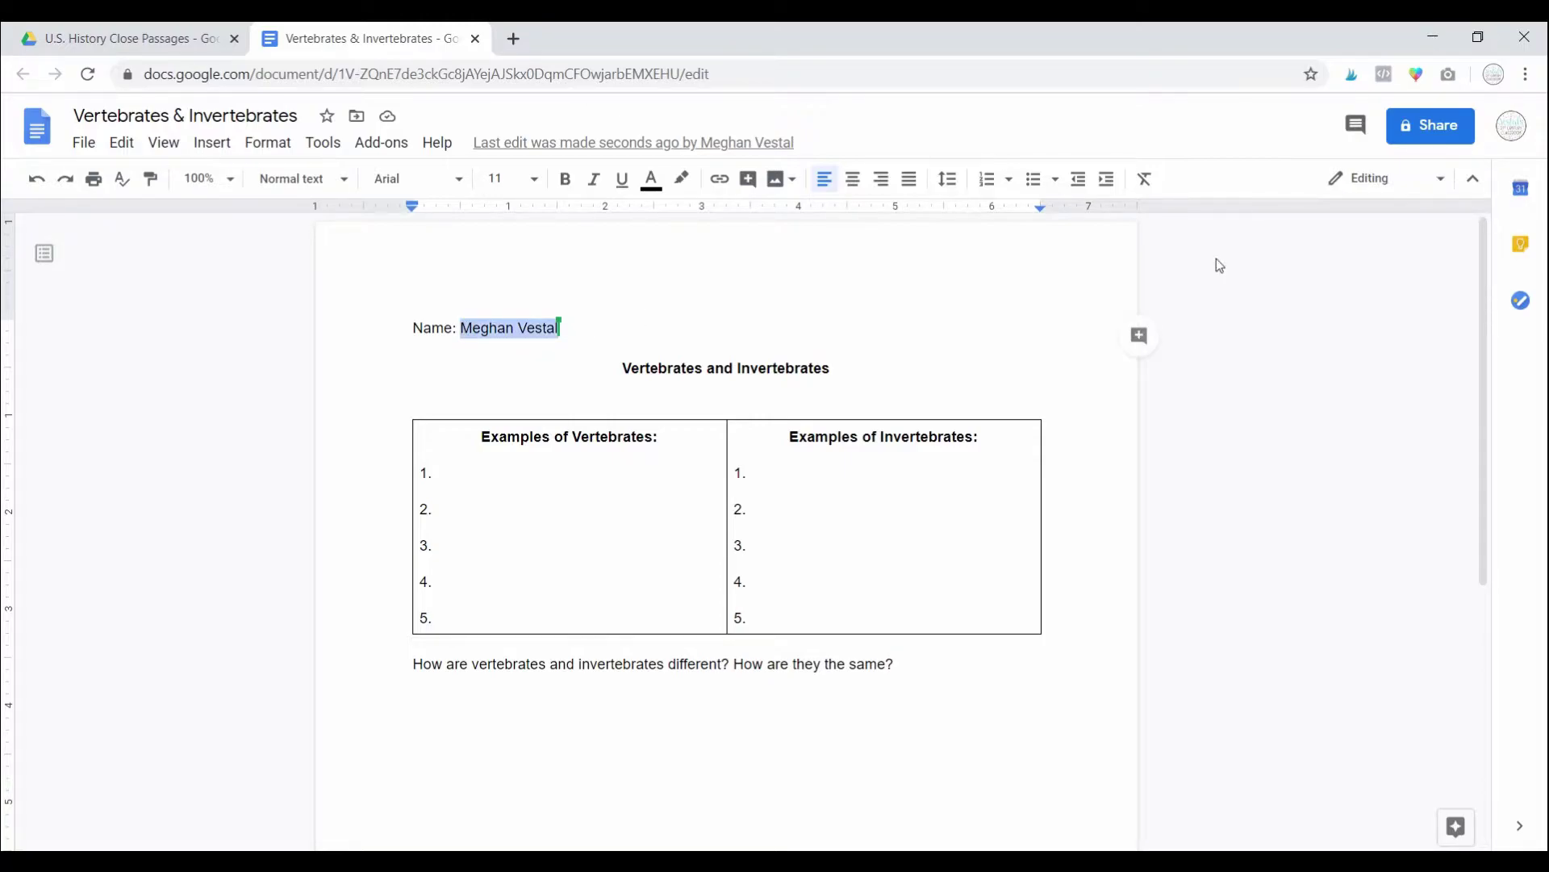
{"action": "key", "text": "BackSpace"}
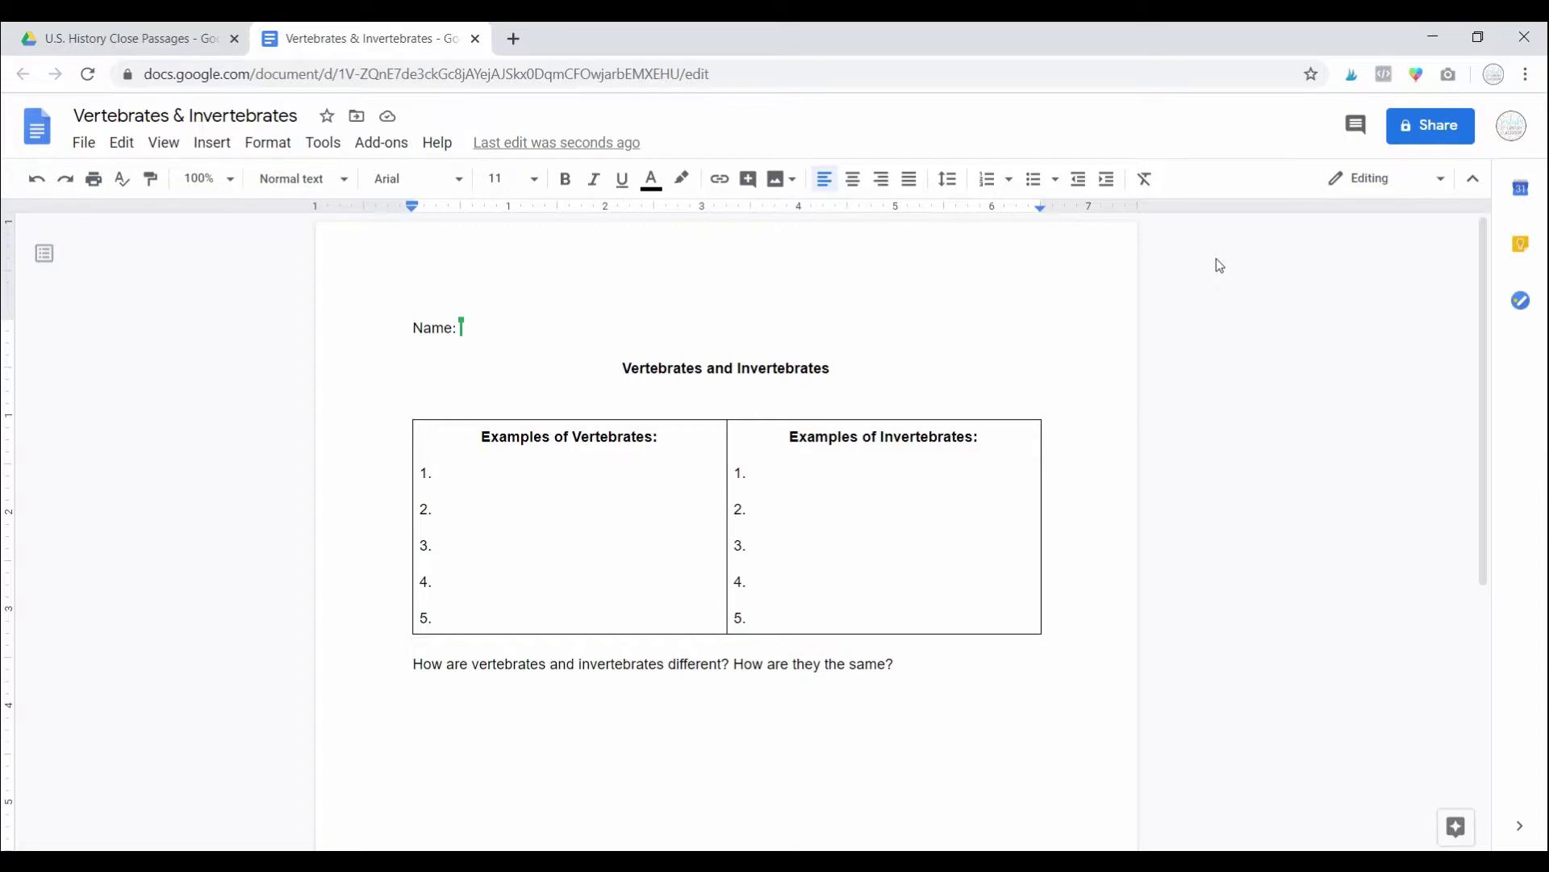
Step: Paste the worksheet's share link over Chrome's address and load it
{"action": "left_click", "coordinate": [664, 74]}
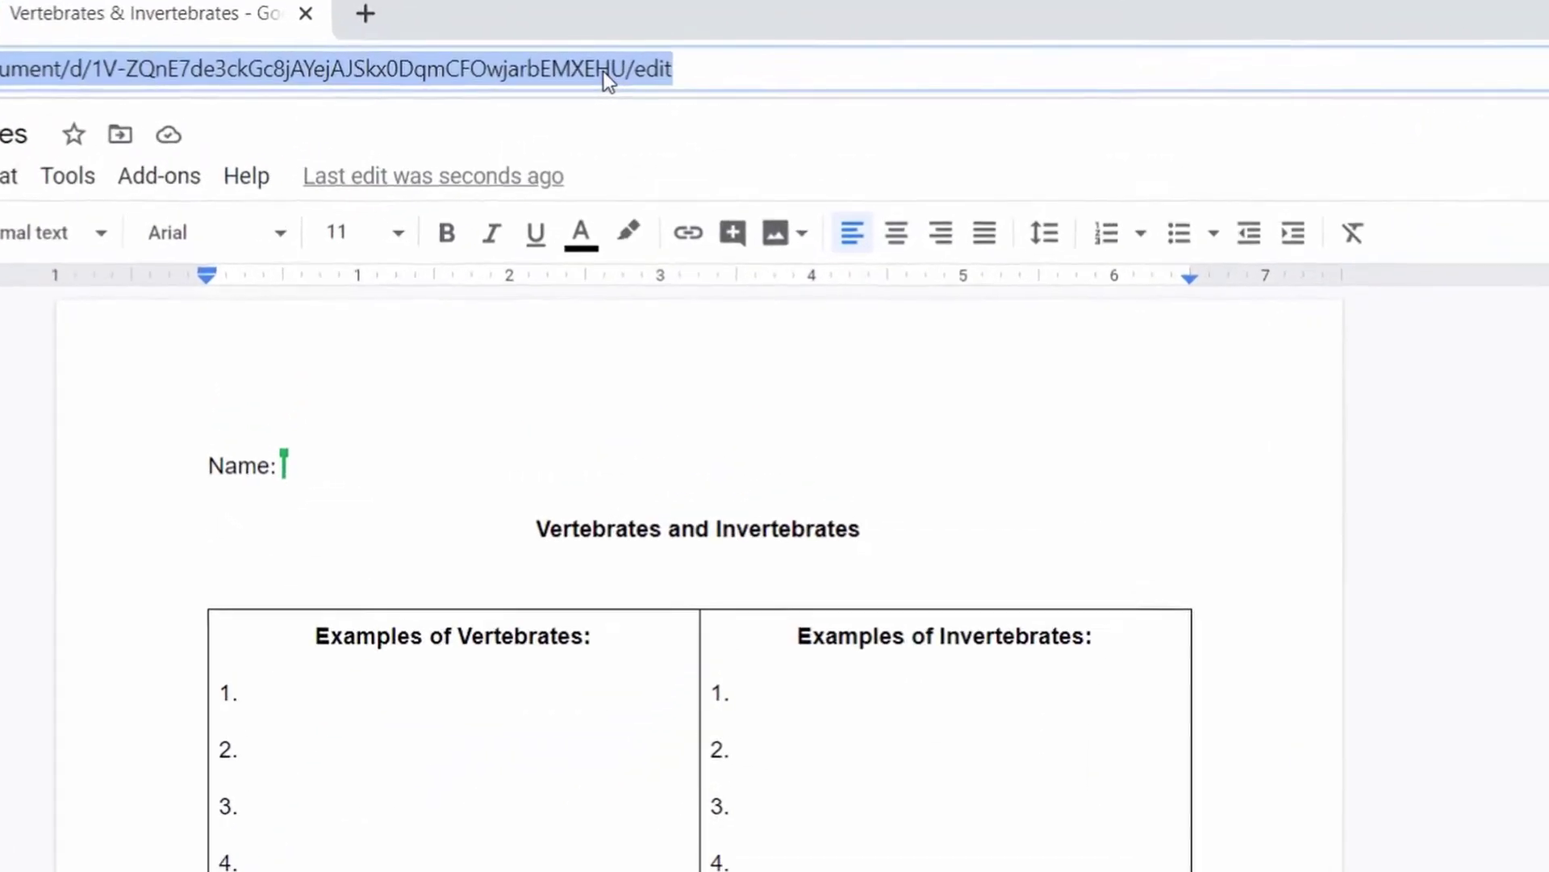
{"action": "right_click", "coordinate": [661, 77]}
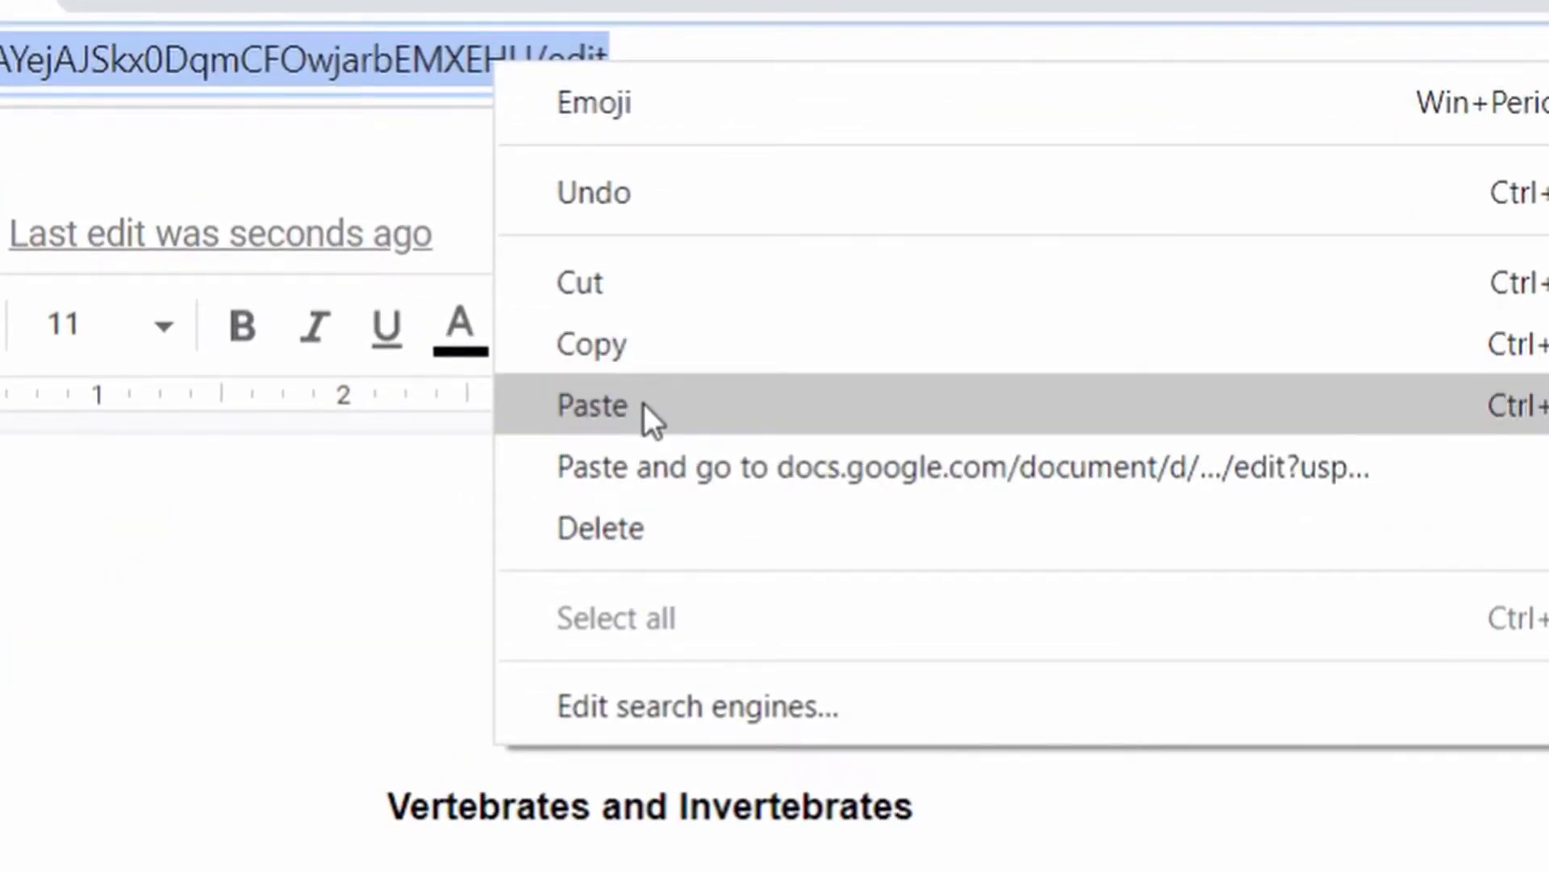
{"action": "left_click", "coordinate": [642, 404]}
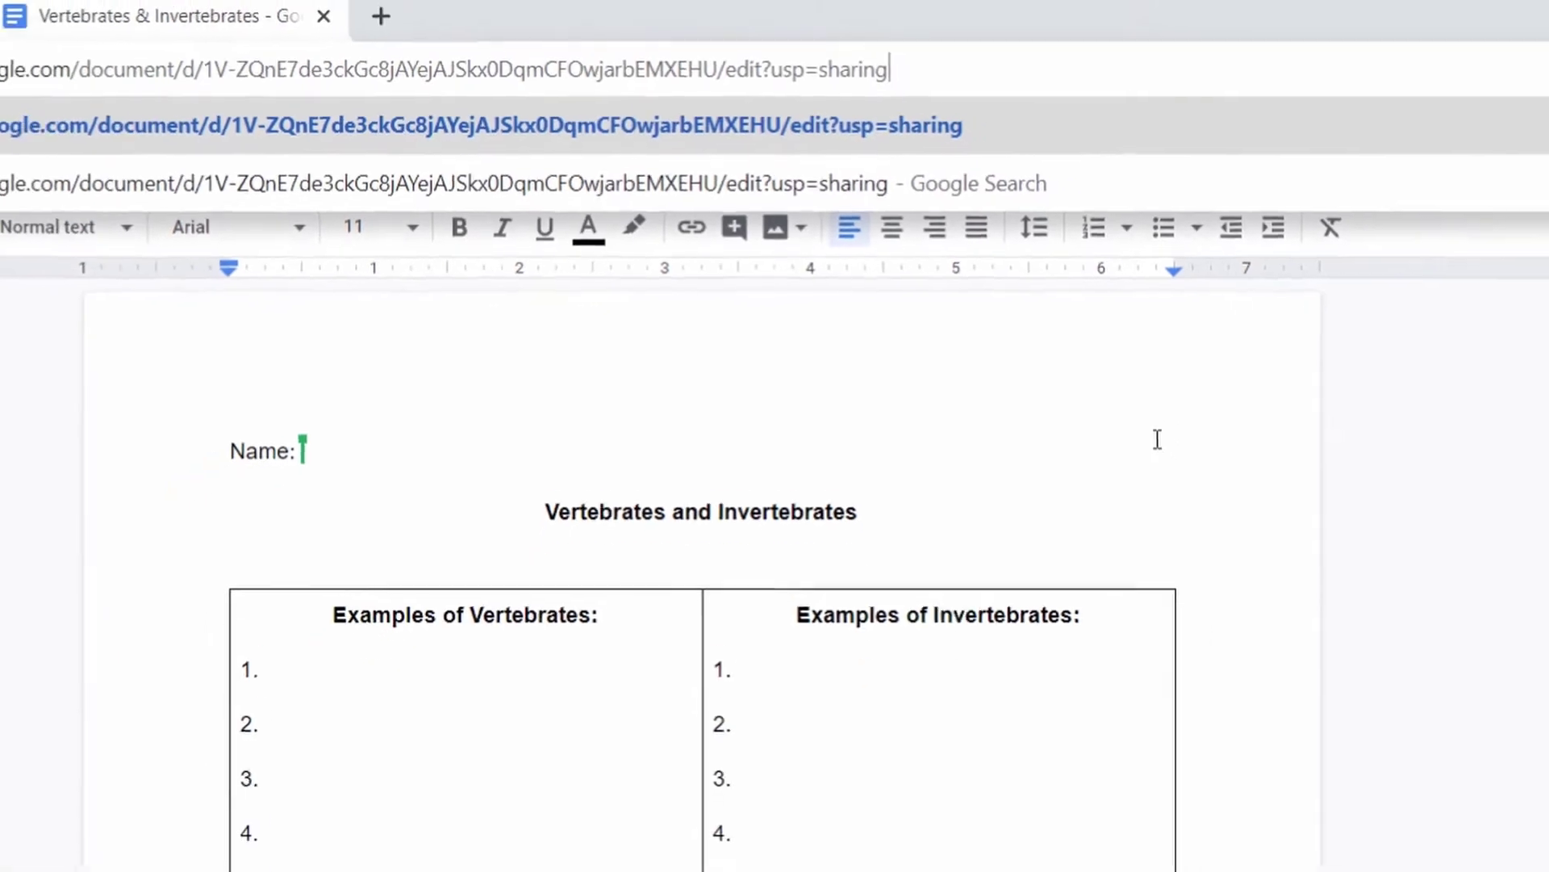
{"action": "key", "text": "Return"}
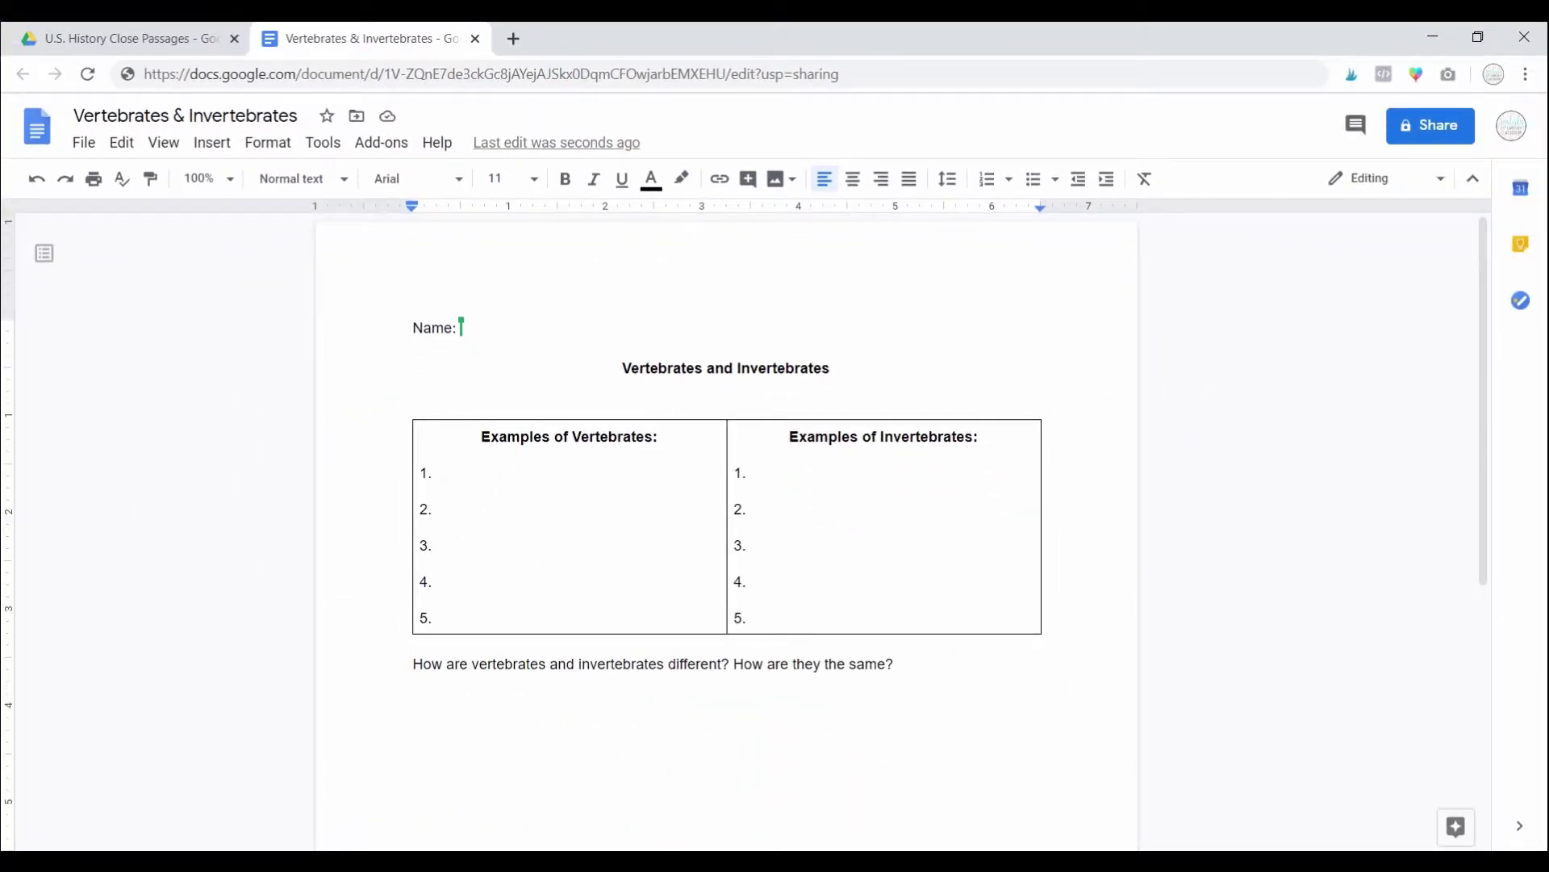
Step: Paste the same share link into a new Firefox tab's address bar
{"action": "mouse_move", "coordinate": [569, 862]}
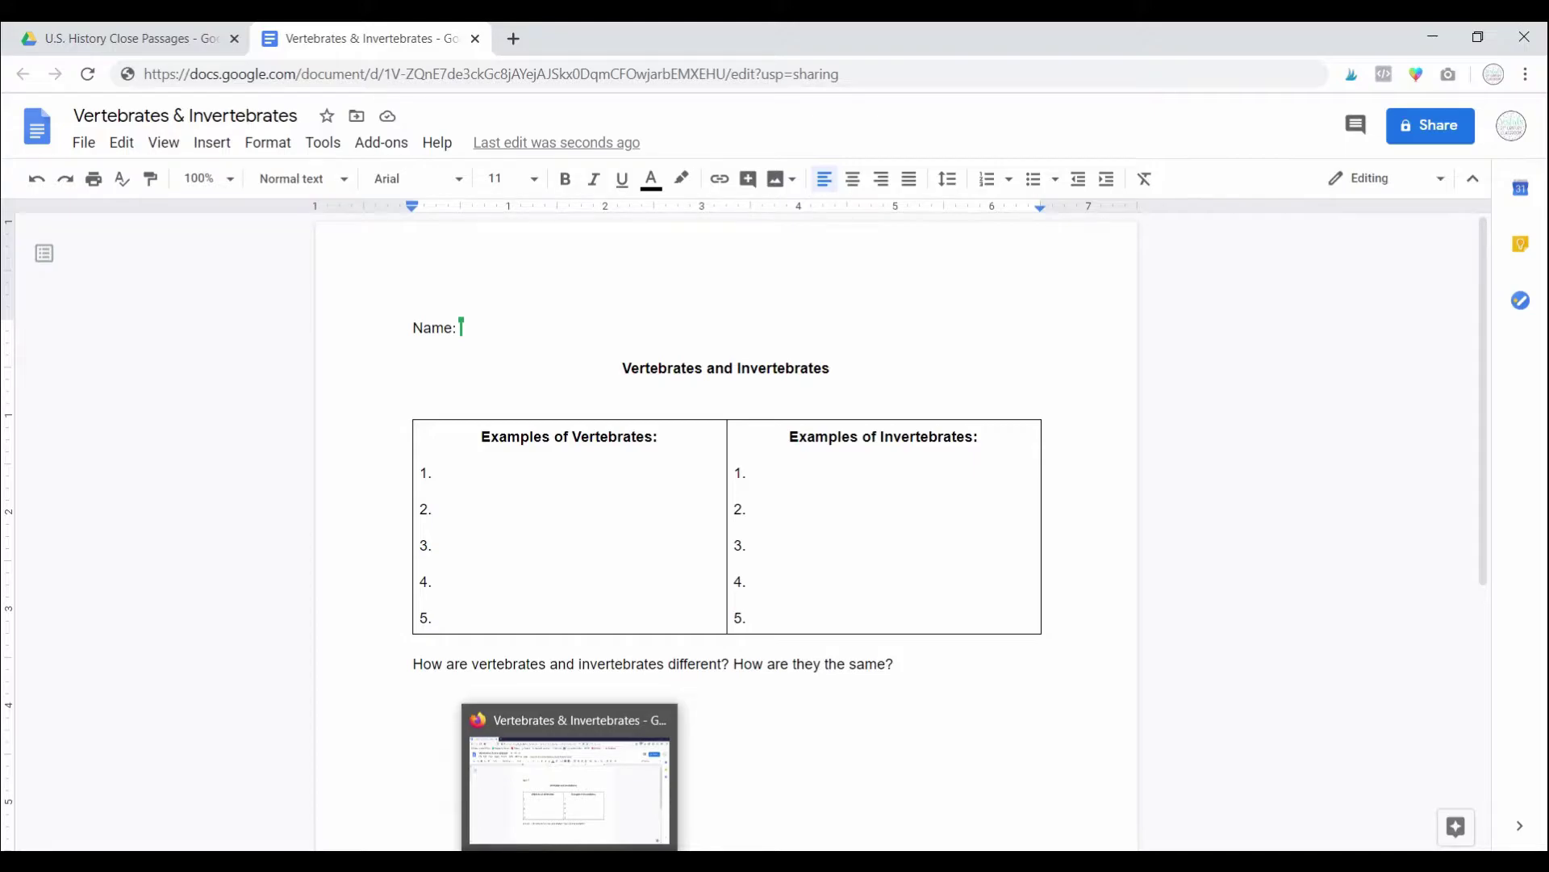
{"action": "left_click", "coordinate": [569, 862]}
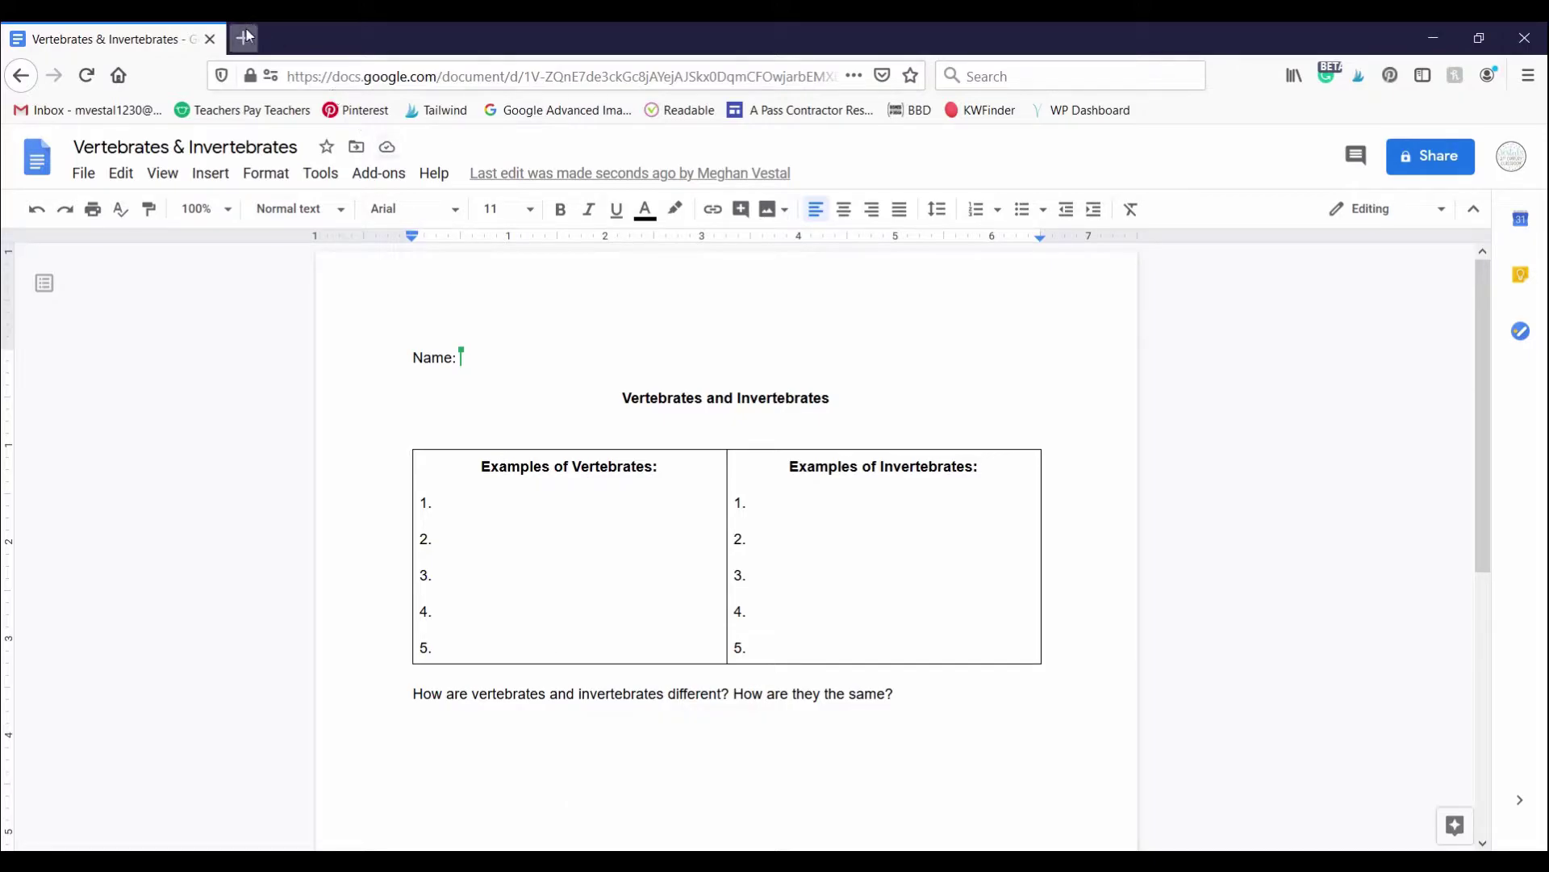
{"action": "left_click", "coordinate": [243, 37]}
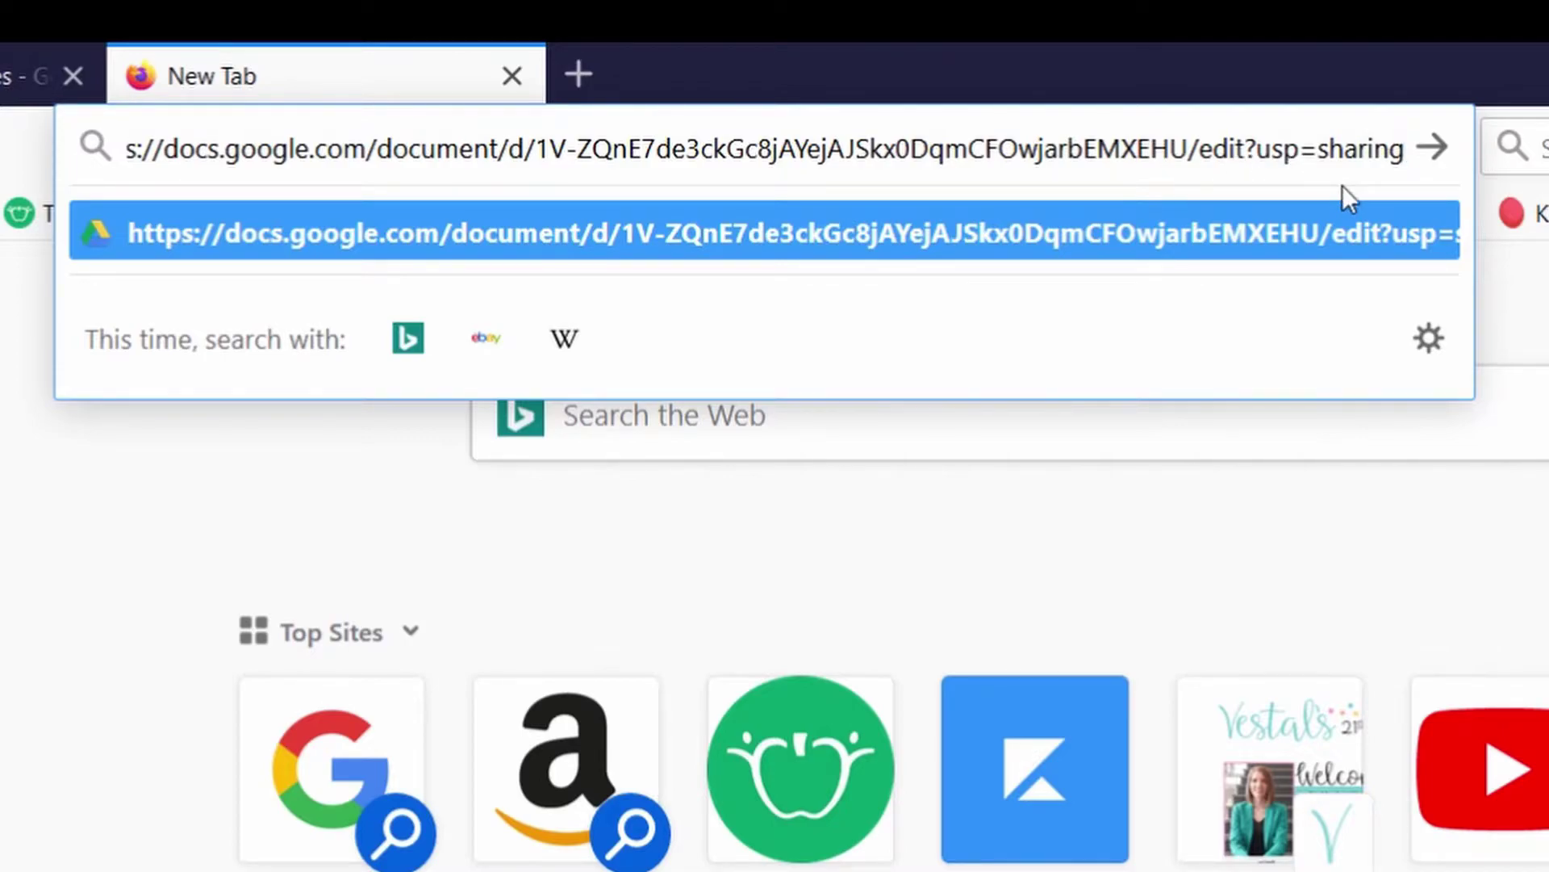
Step: Replace the link's edit?usp=sharing ending with copy and load the Copy document page
{"action": "left_click_drag", "start_coordinate": [1209, 161], "coordinate": [1413, 154]}
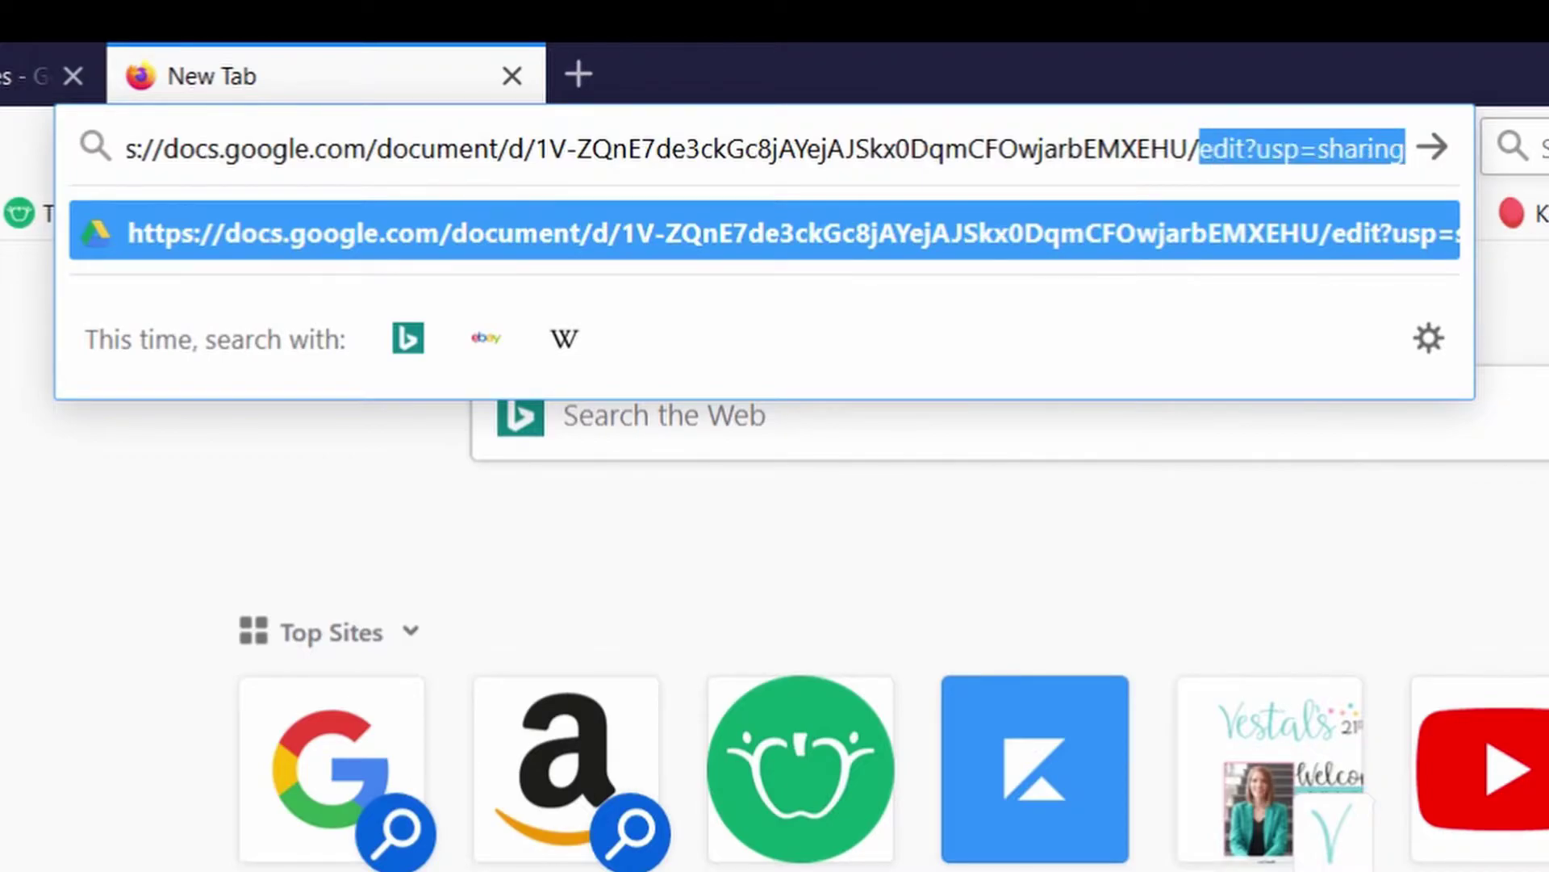
{"action": "key", "text": "BackSpace"}
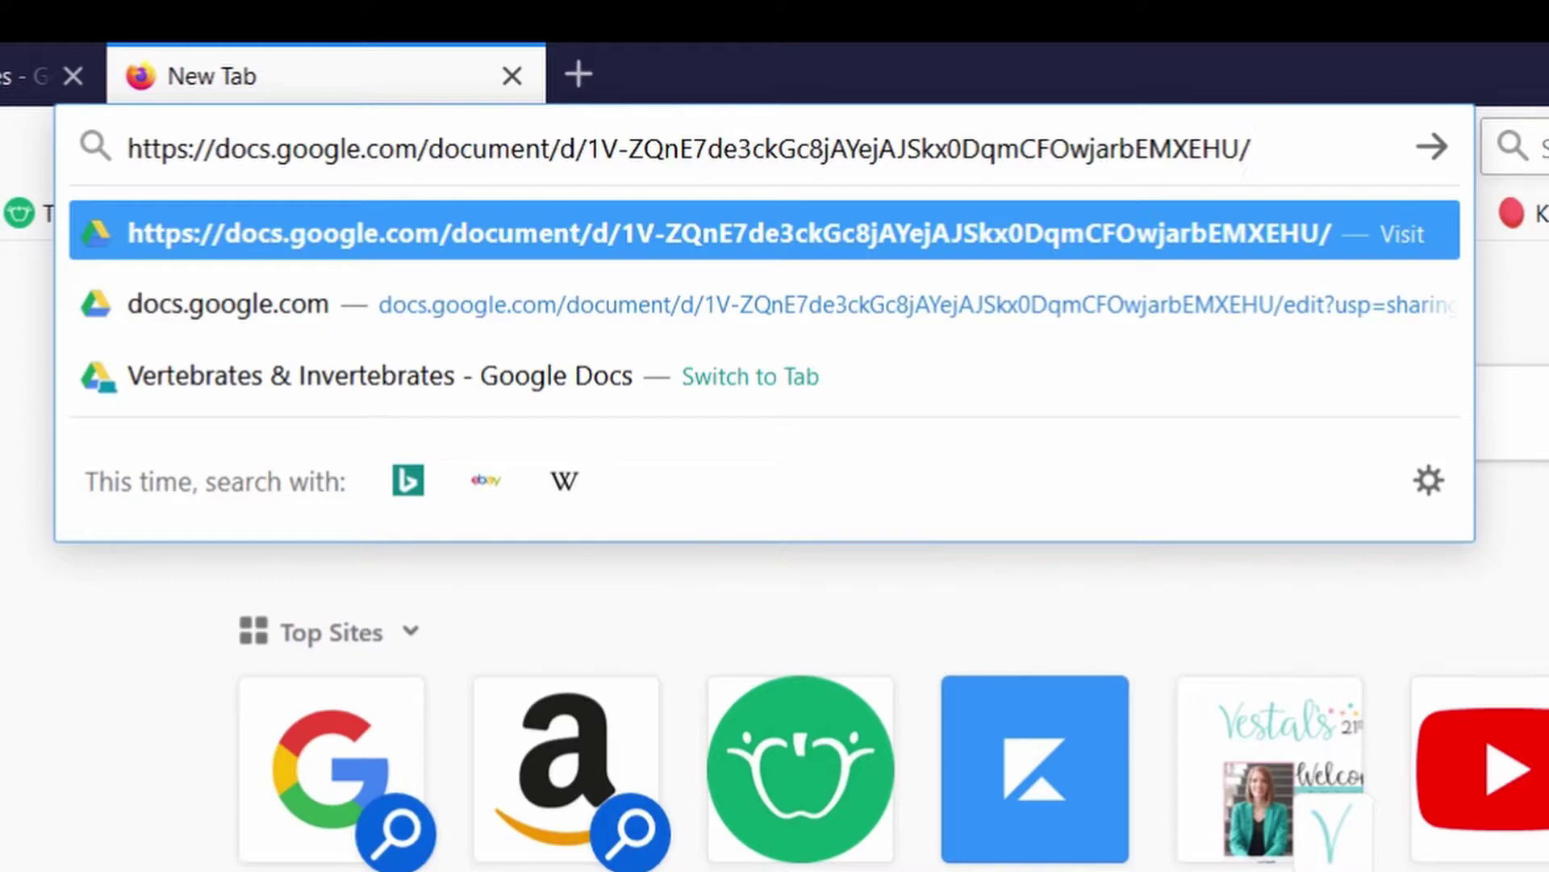
{"action": "type", "text": "copy"}
{"action": "key", "text": "Return"}
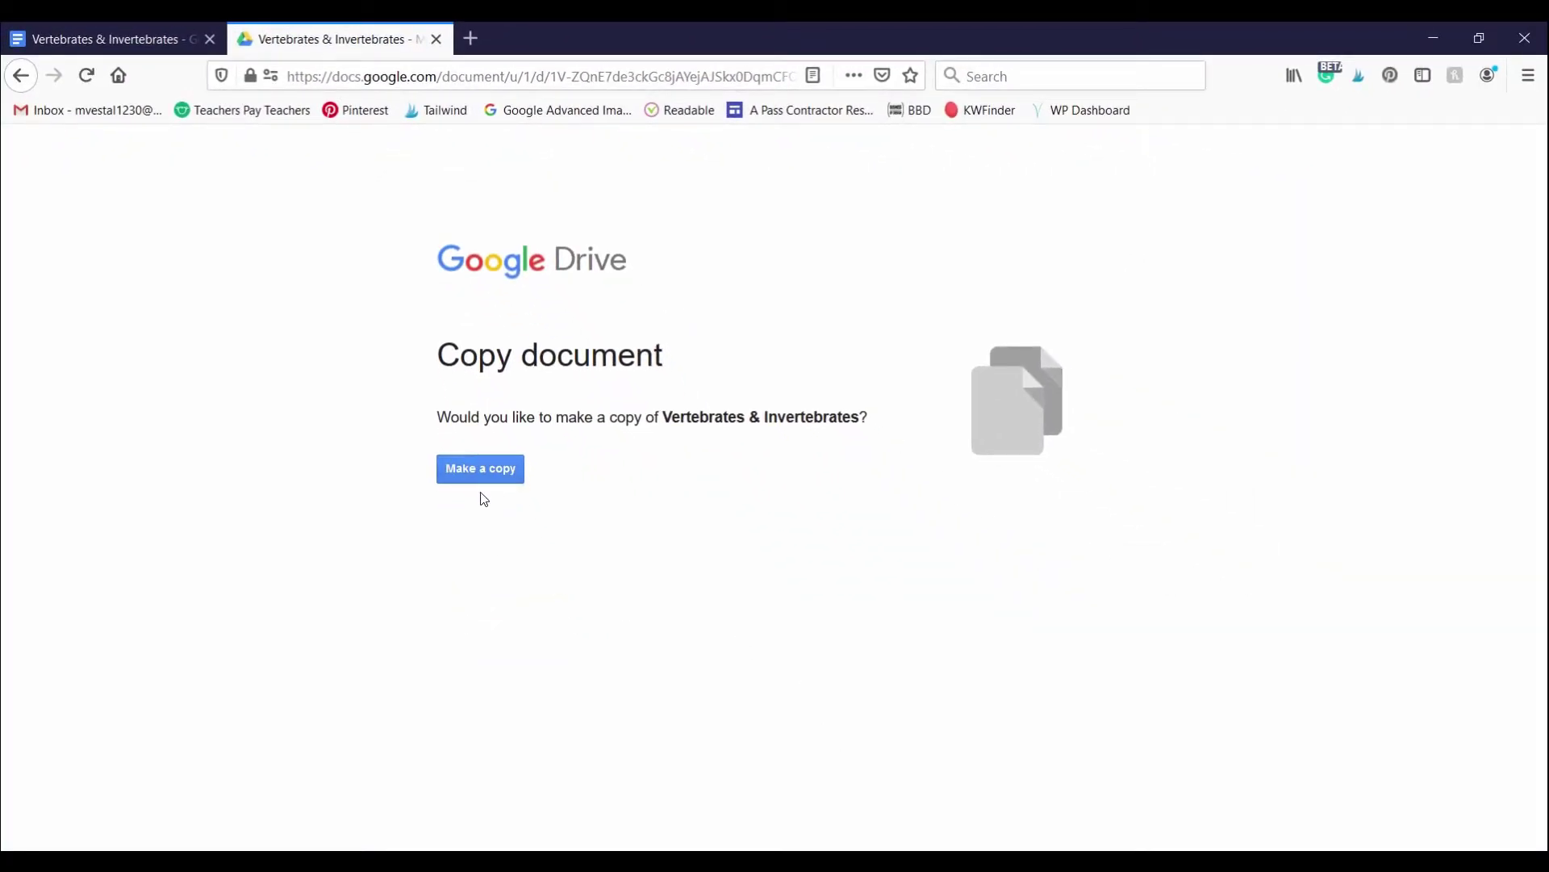
Step: Make a personal copy of the worksheet, enter a student name after Name:, and return to Chrome
{"action": "left_click", "coordinate": [481, 476]}
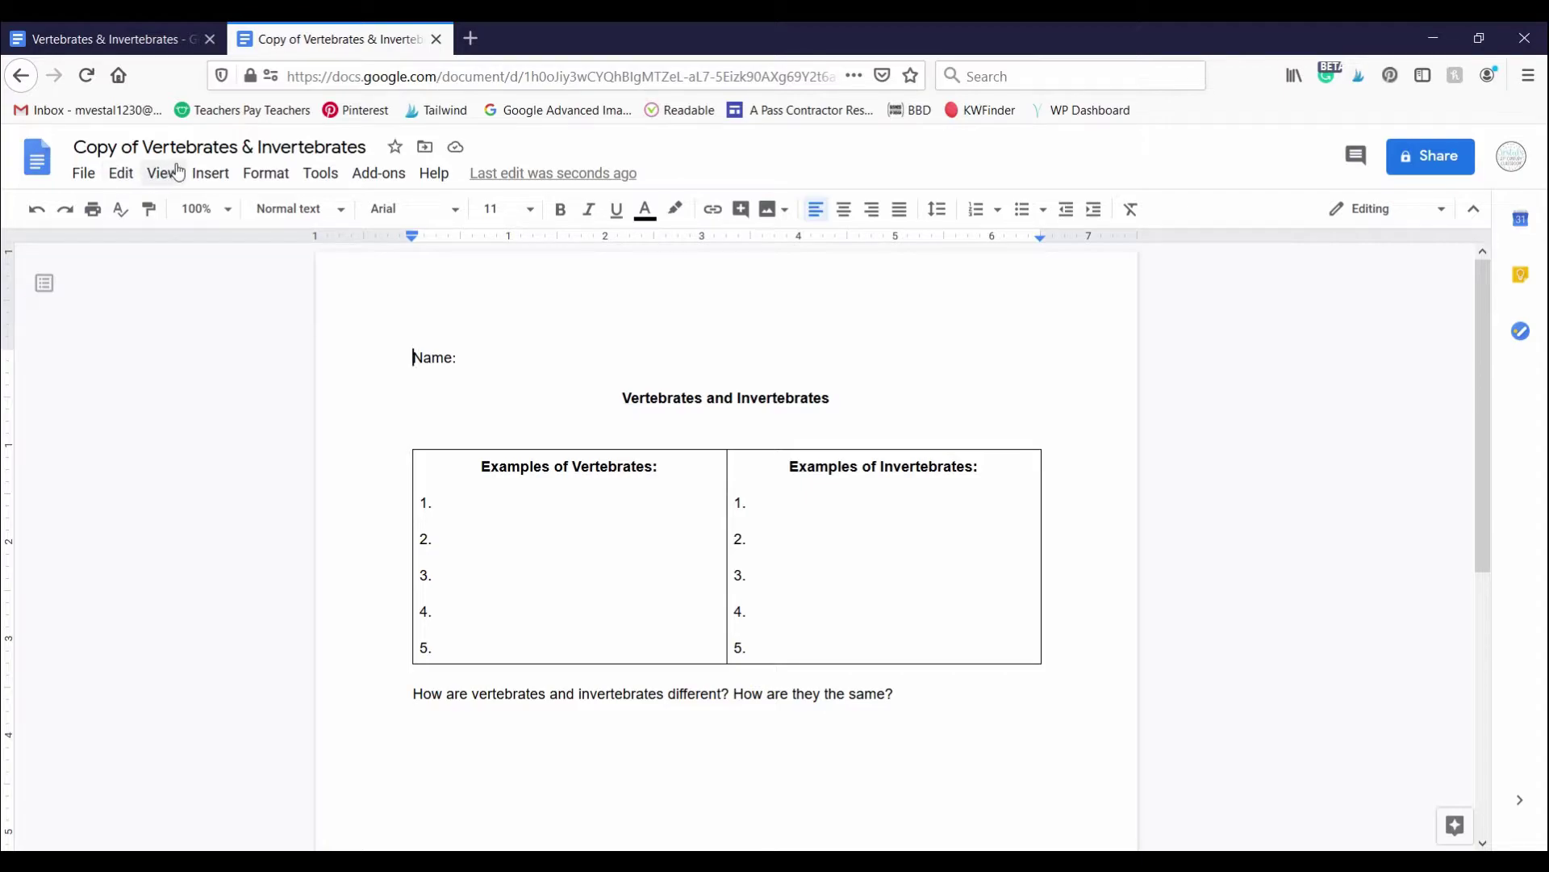
{"action": "left_click", "coordinate": [484, 358]}
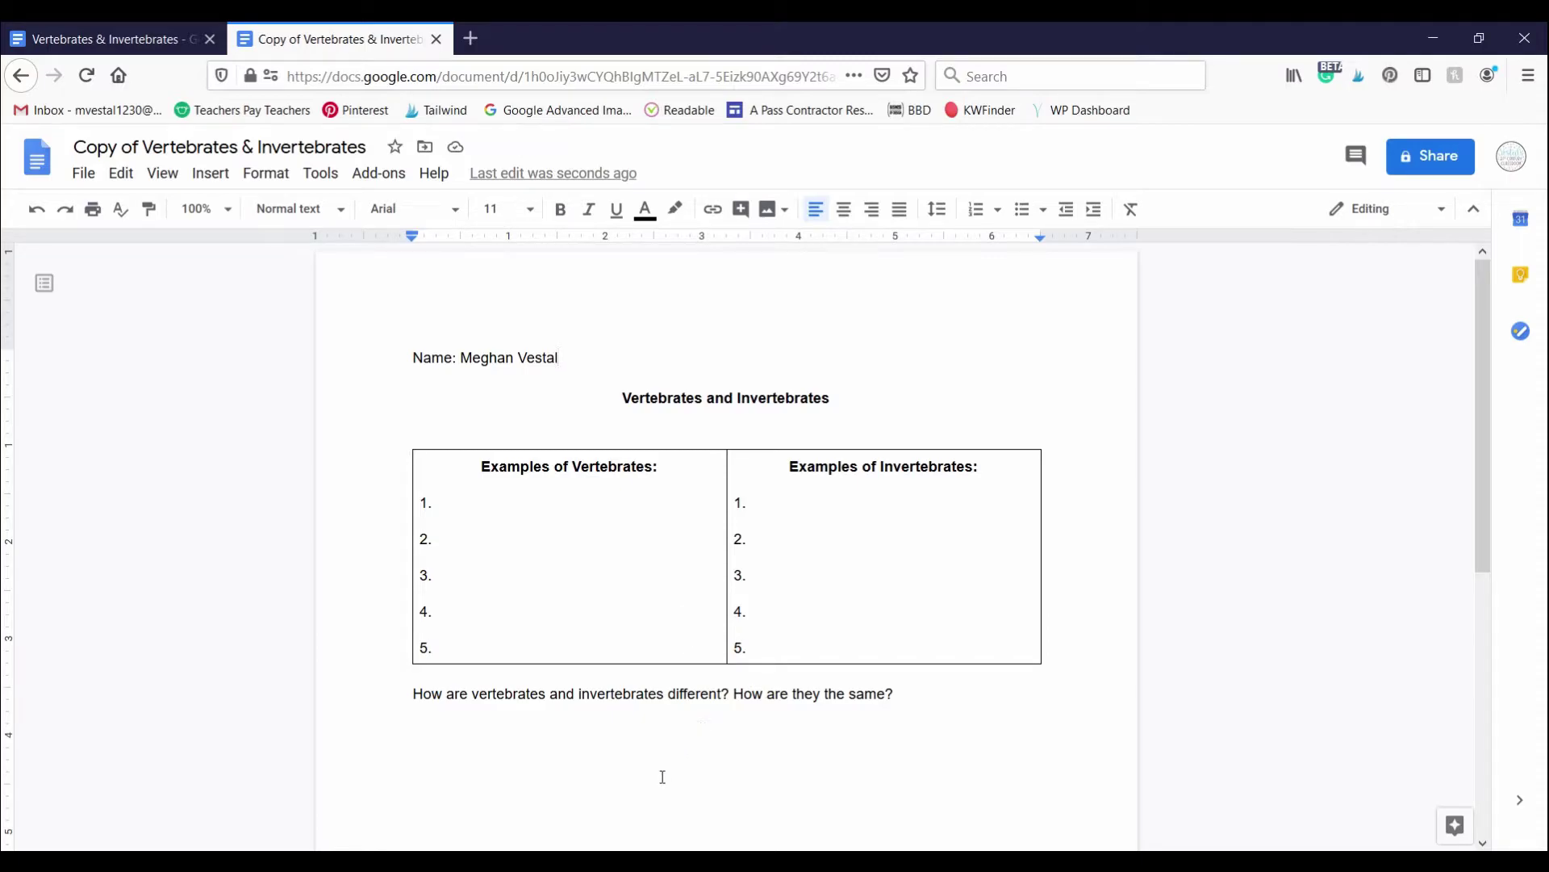
{"action": "left_click", "coordinate": [619, 776]}
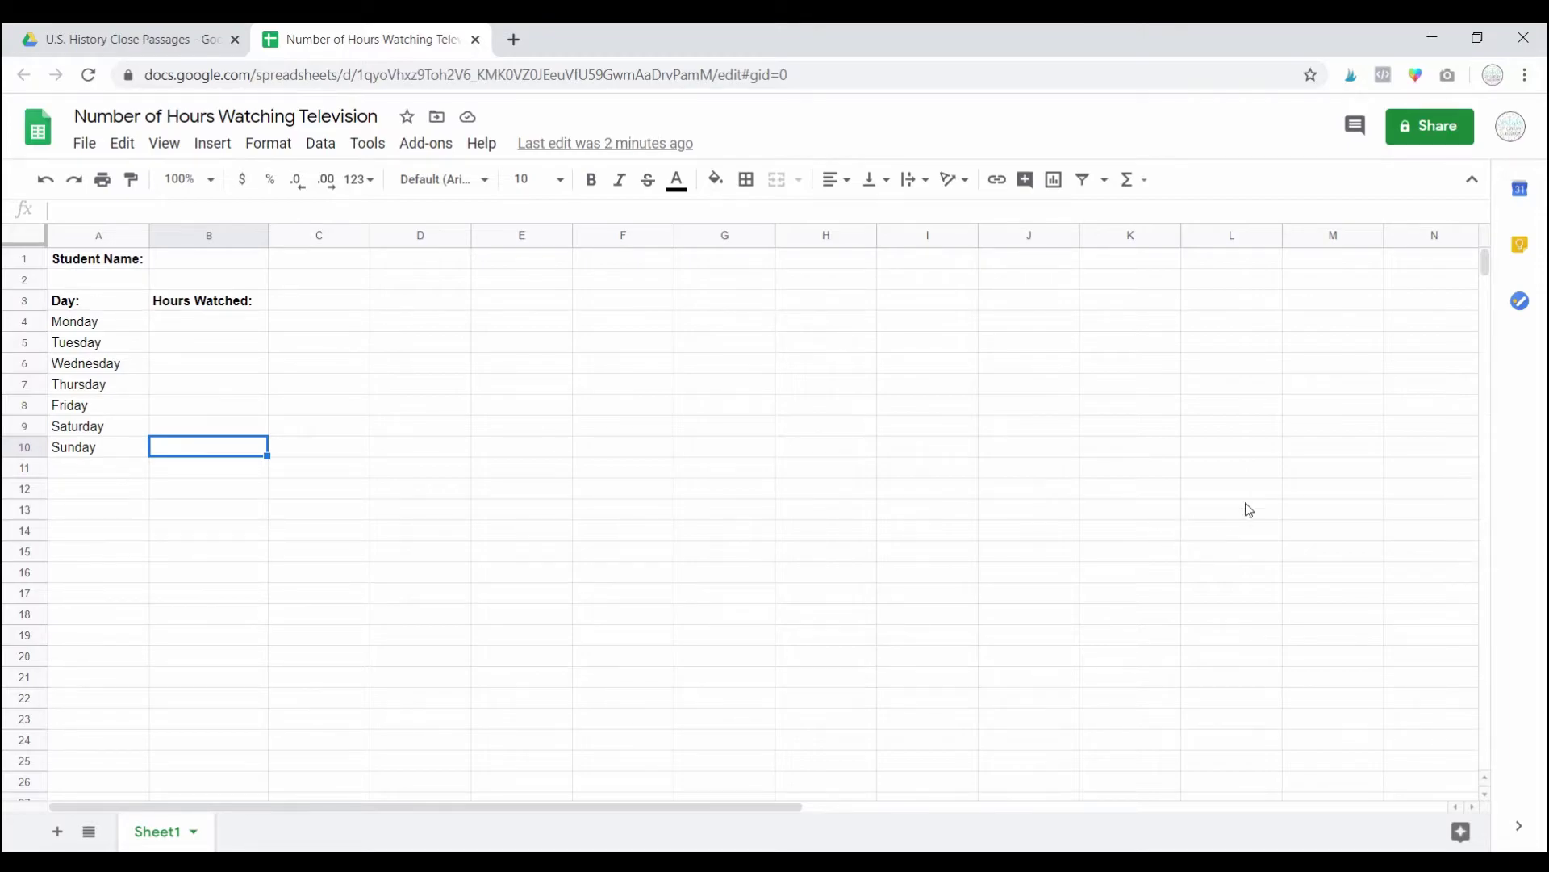
Step: Copy the Number of Hours Watching Television share link and close the sharing window
{"action": "left_click", "coordinate": [1448, 127]}
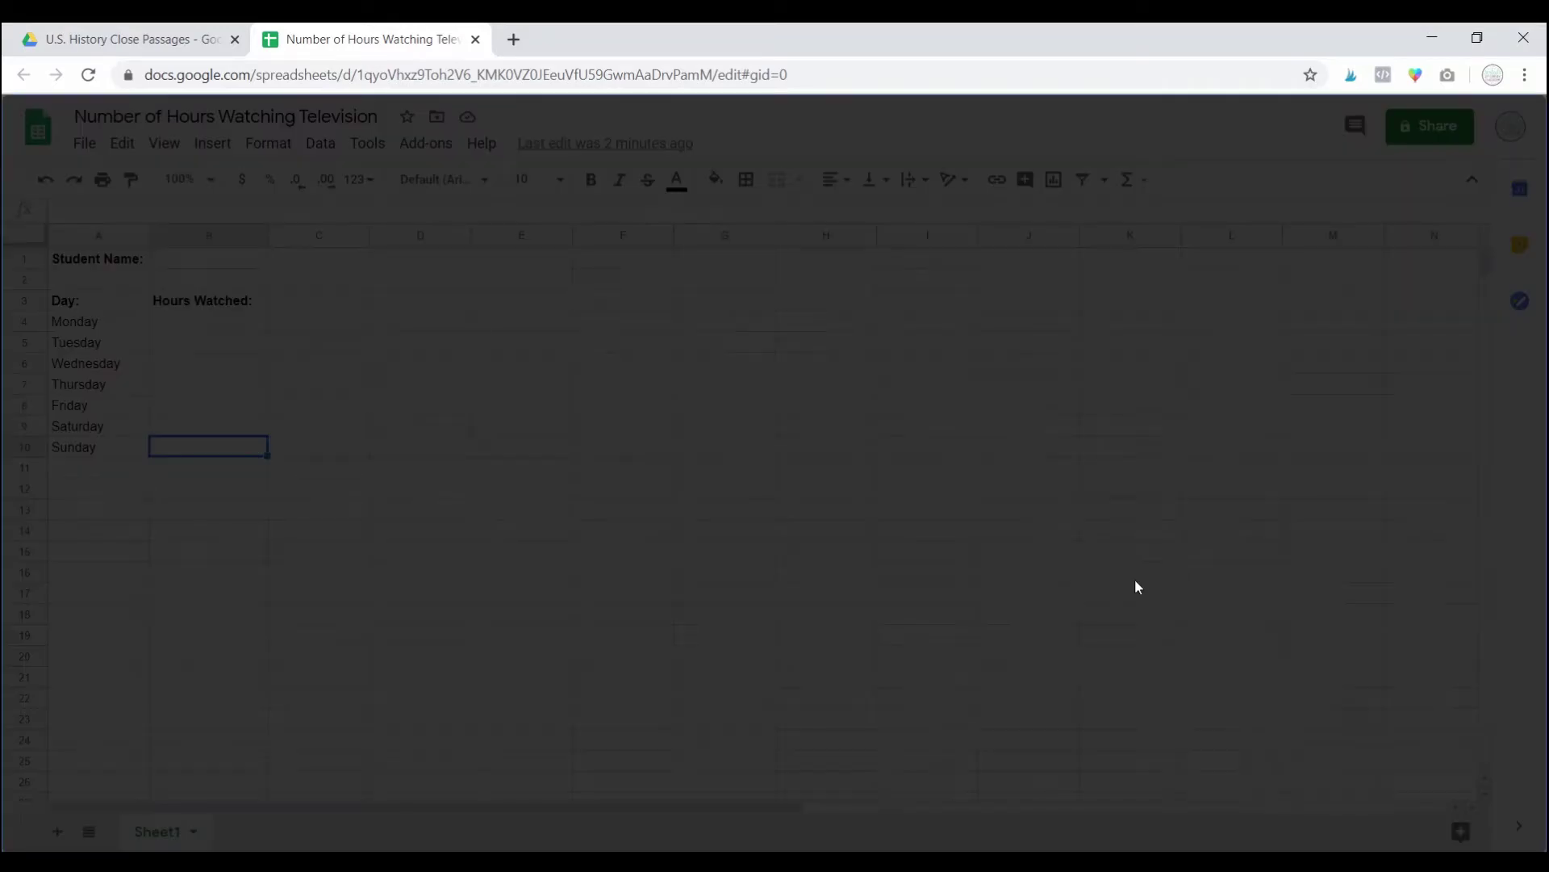
{"action": "left_click", "coordinate": [1023, 631]}
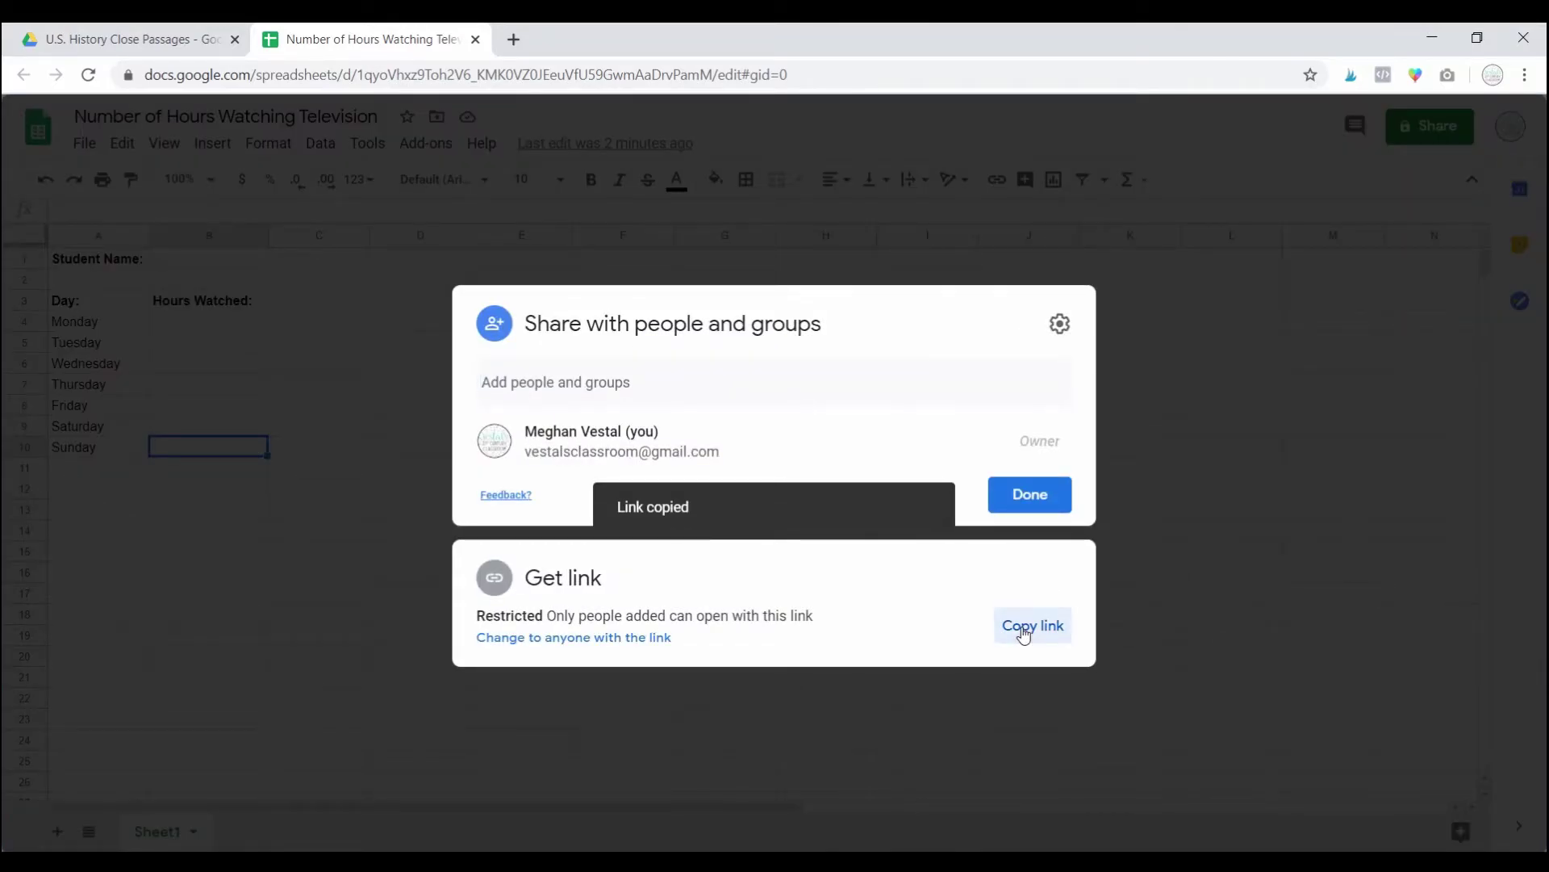
{"action": "left_click", "coordinate": [1179, 430]}
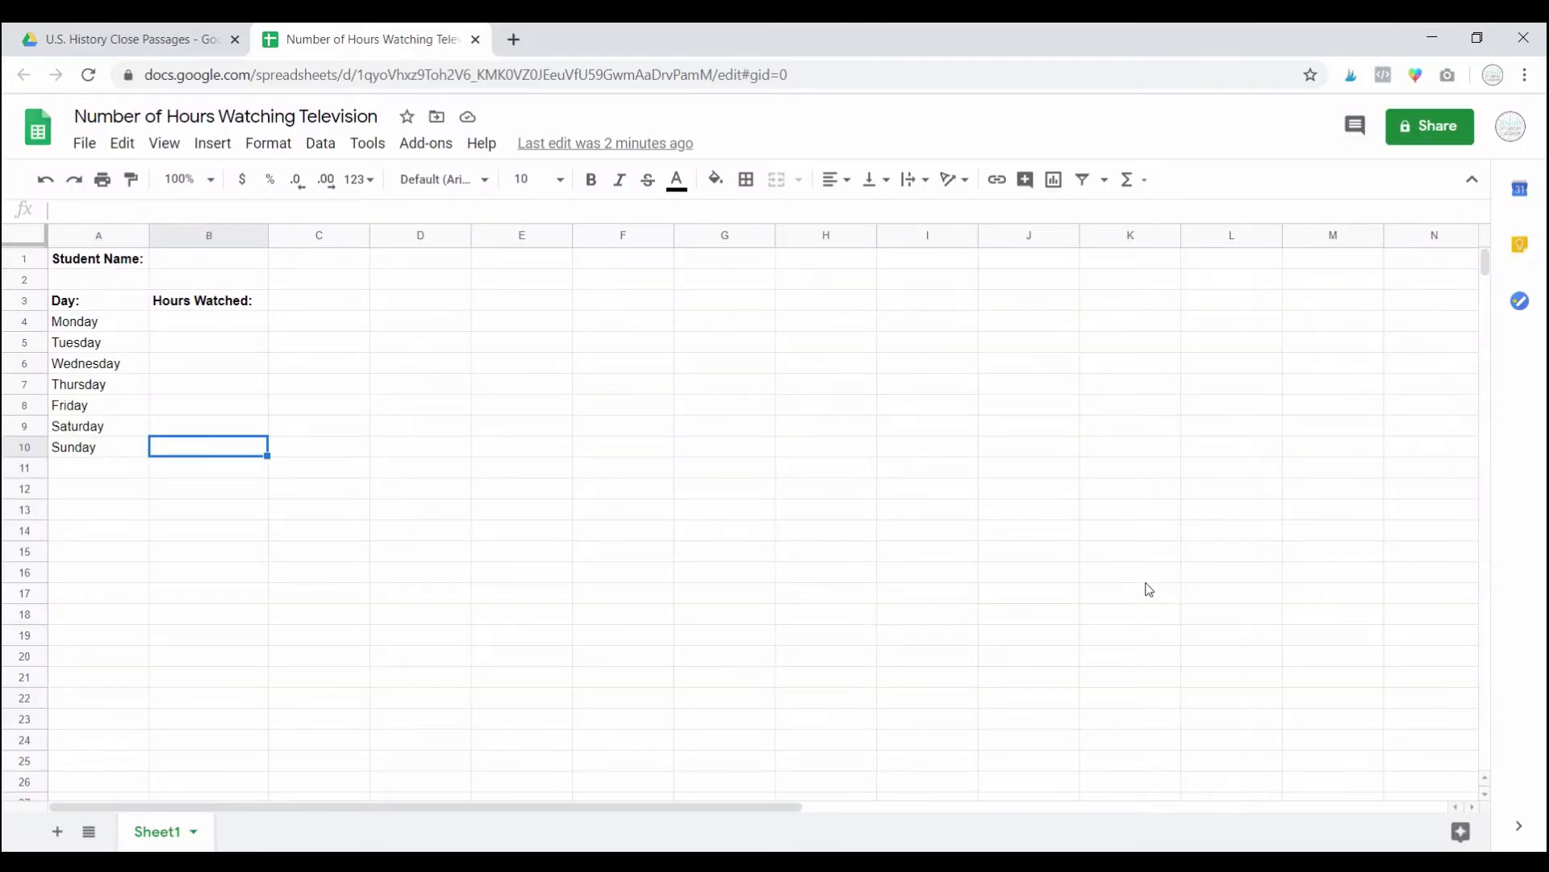
{"action": "left_click", "coordinate": [755, 75]}
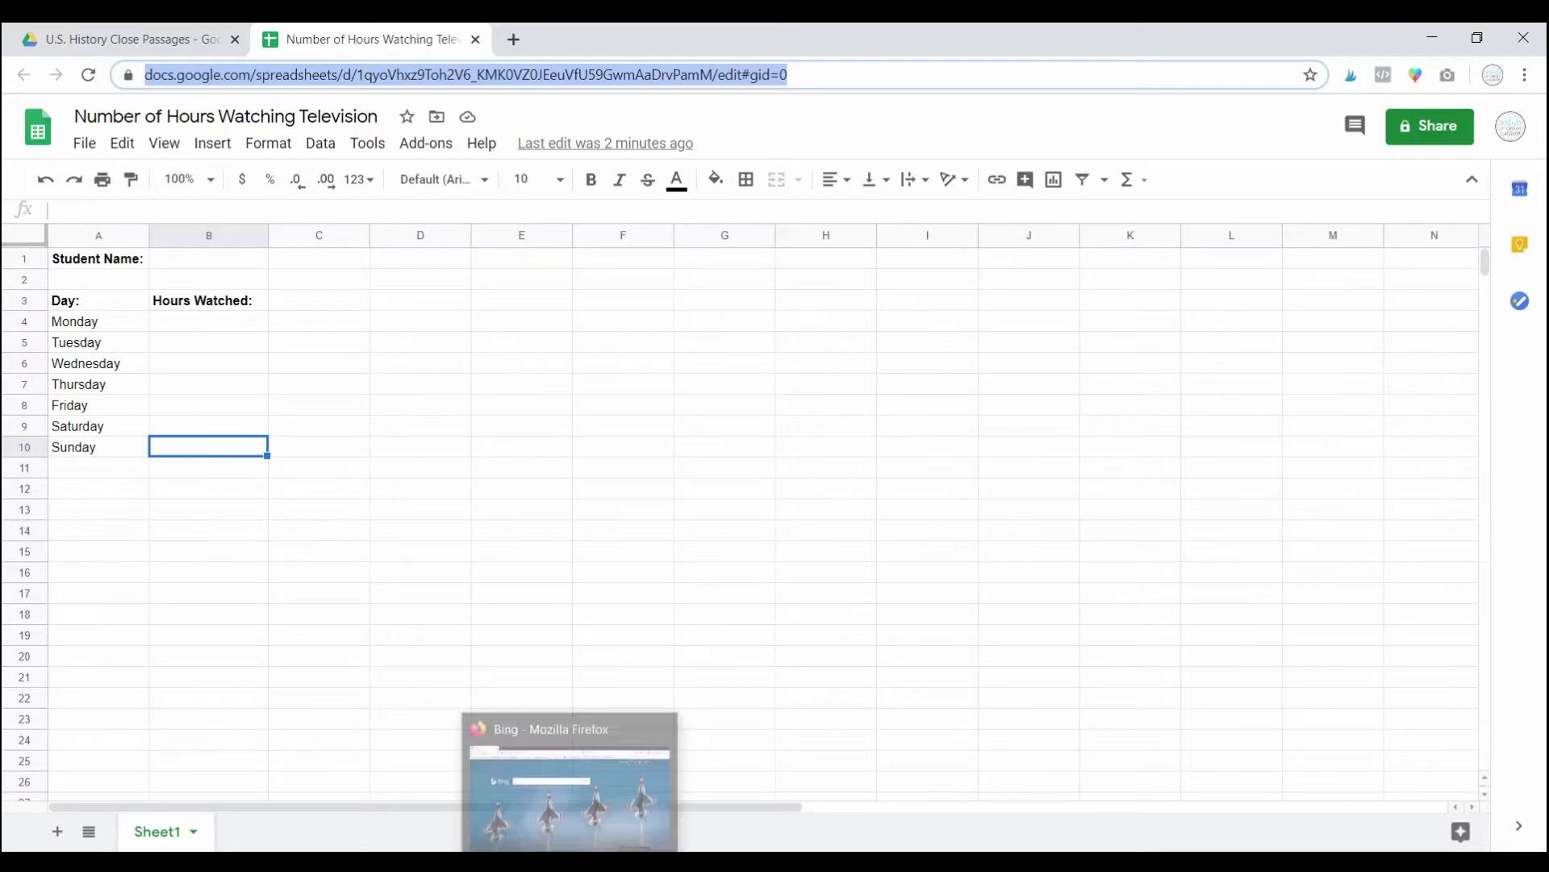
Step: Open the copied spreadsheet link in Firefox in place of the Bing page
{"action": "left_click", "coordinate": [571, 776]}
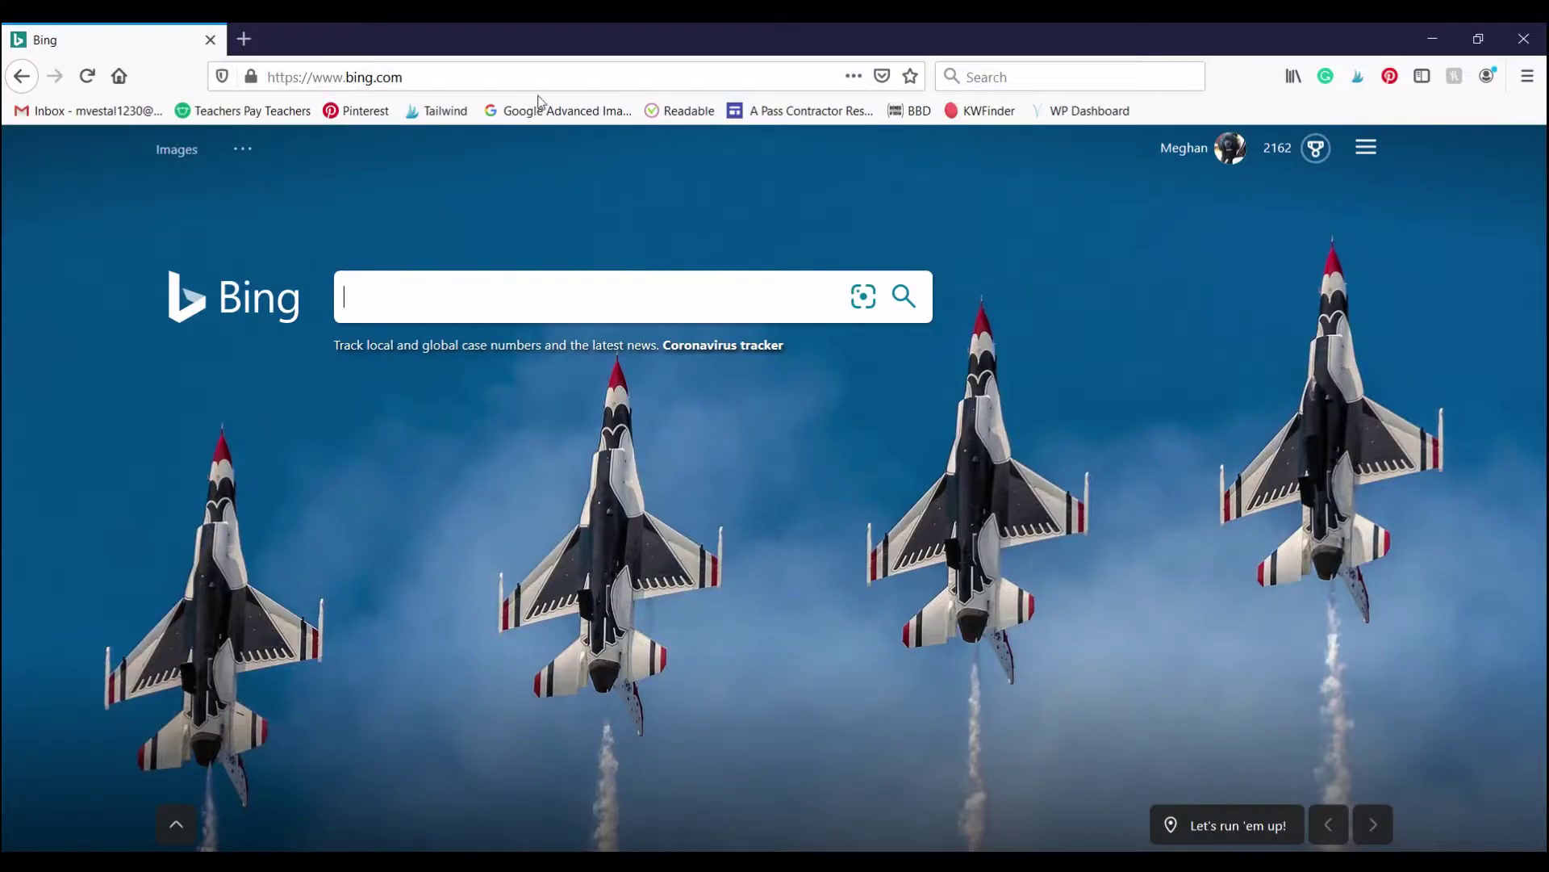
{"action": "left_click", "coordinate": [492, 77]}
{"action": "key", "text": "ctrl+v"}
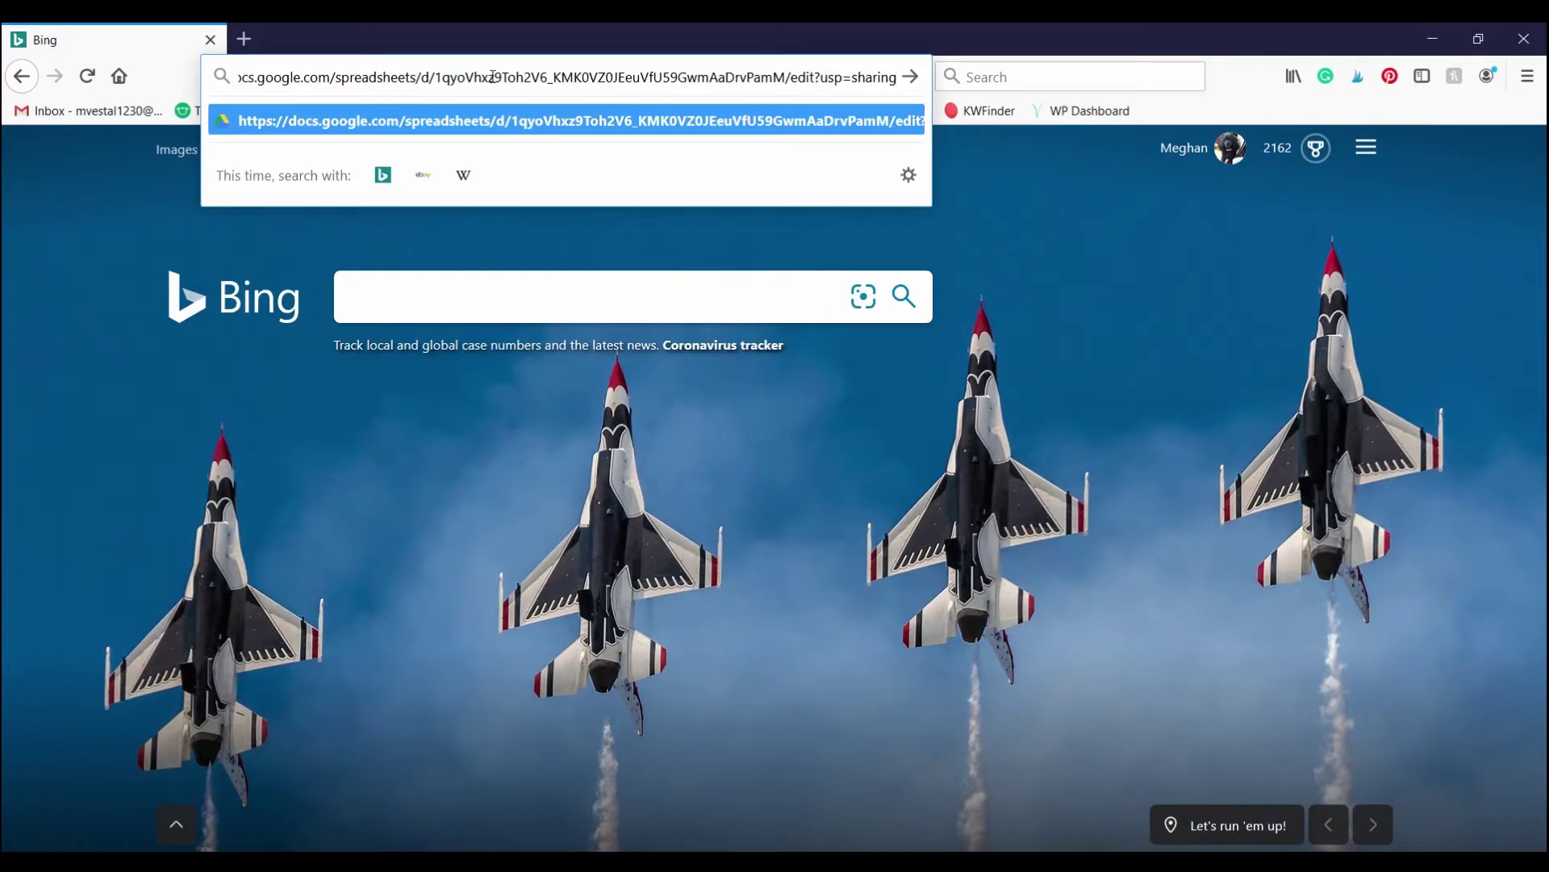
{"action": "key", "text": "Return"}
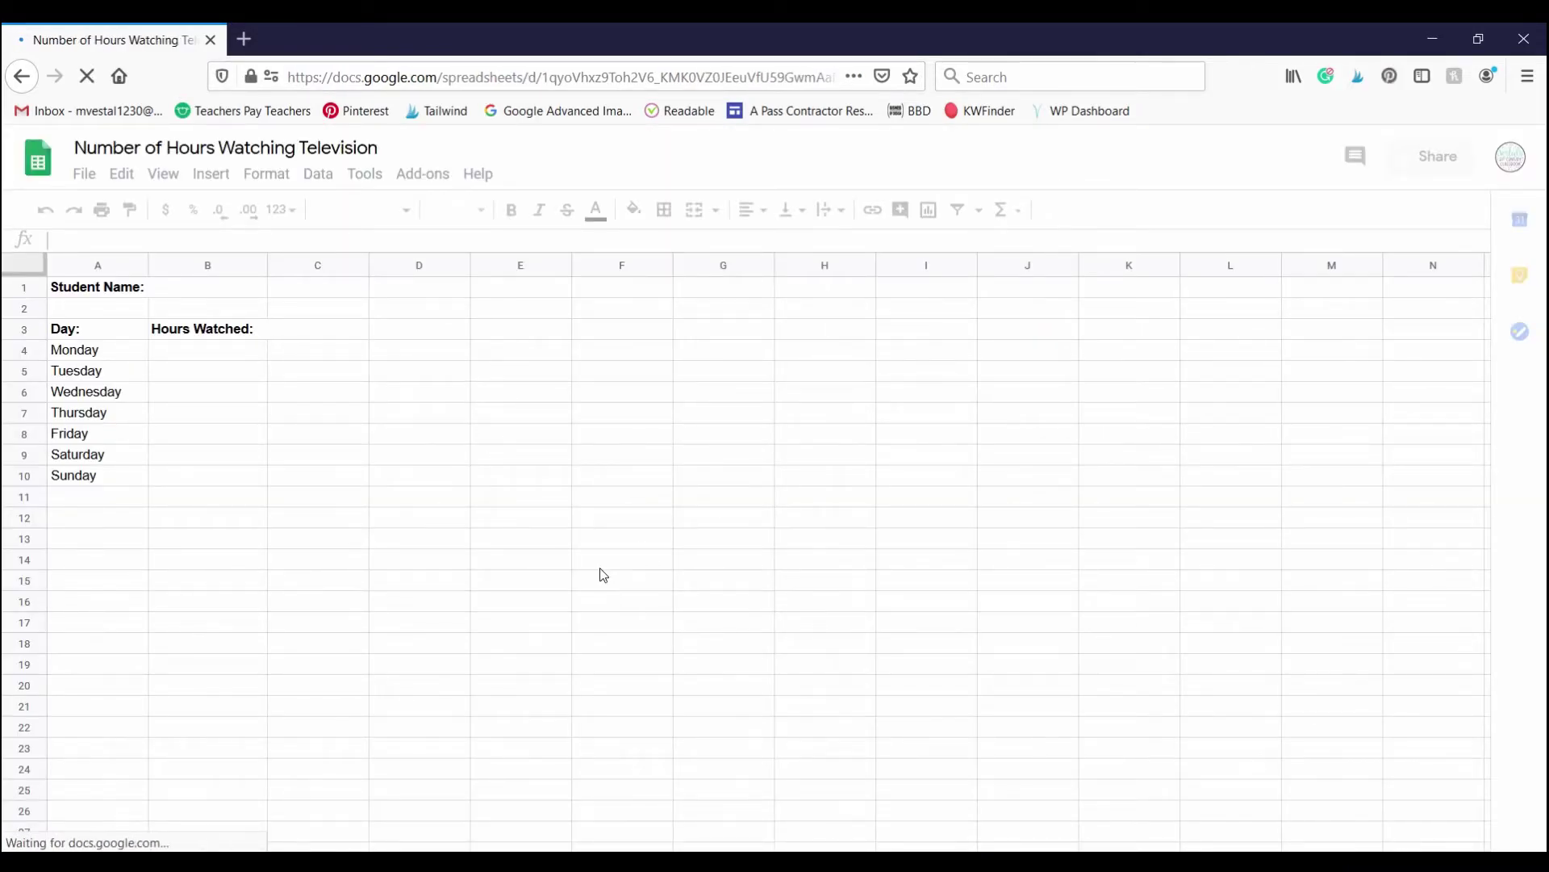
Step: Enter a test 2 in Monday's cell B4 and confirm it appears live in the other browser
{"action": "left_click", "coordinate": [251, 349]}
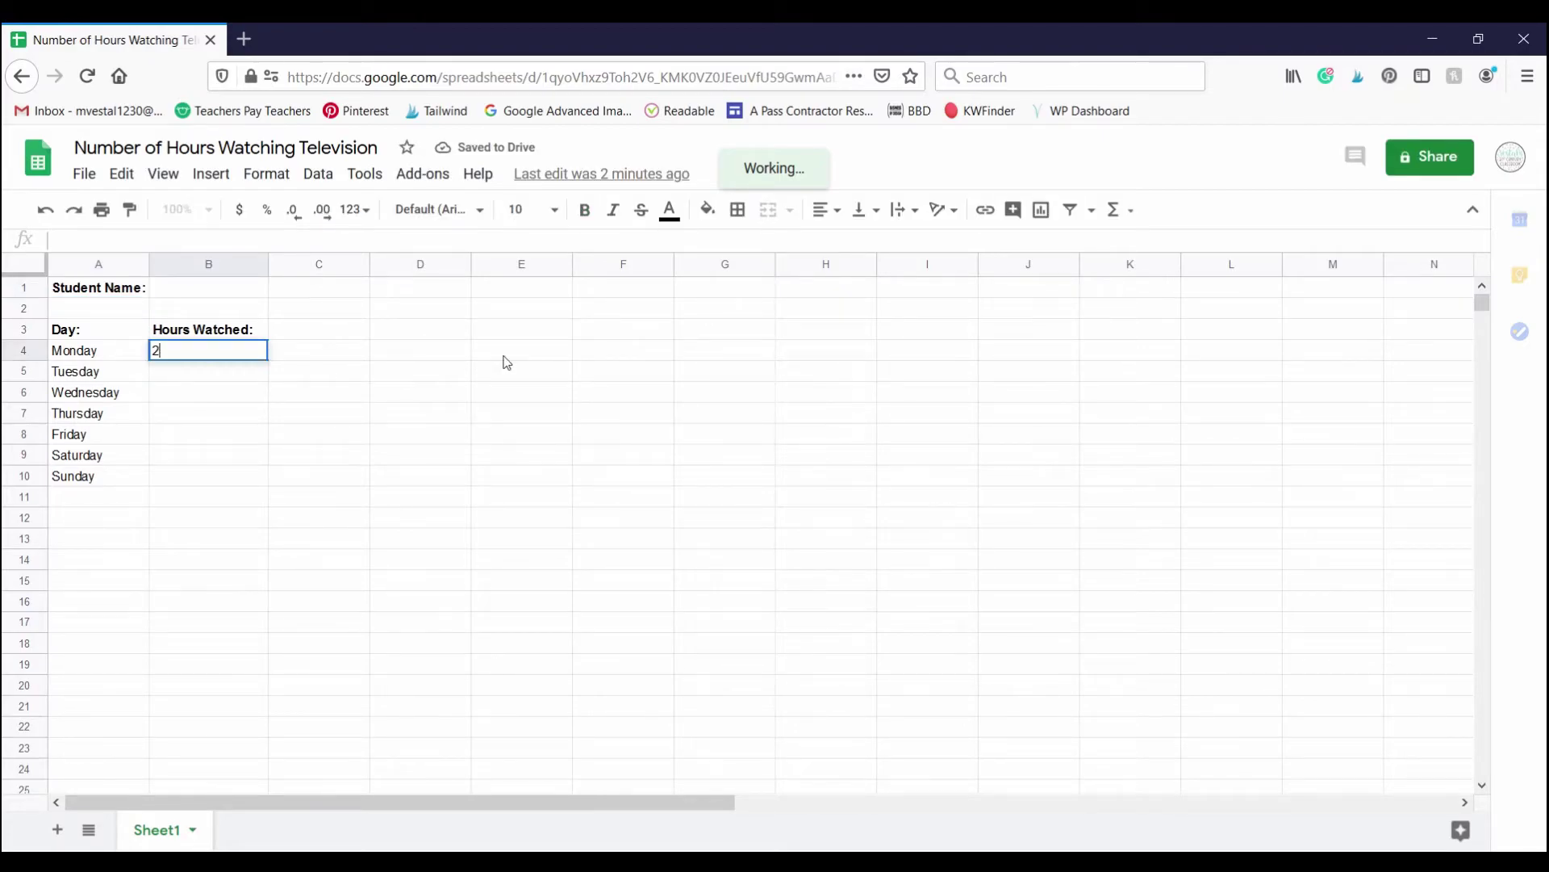
{"action": "type", "text": "2"}
{"action": "left_click", "coordinate": [437, 398]}
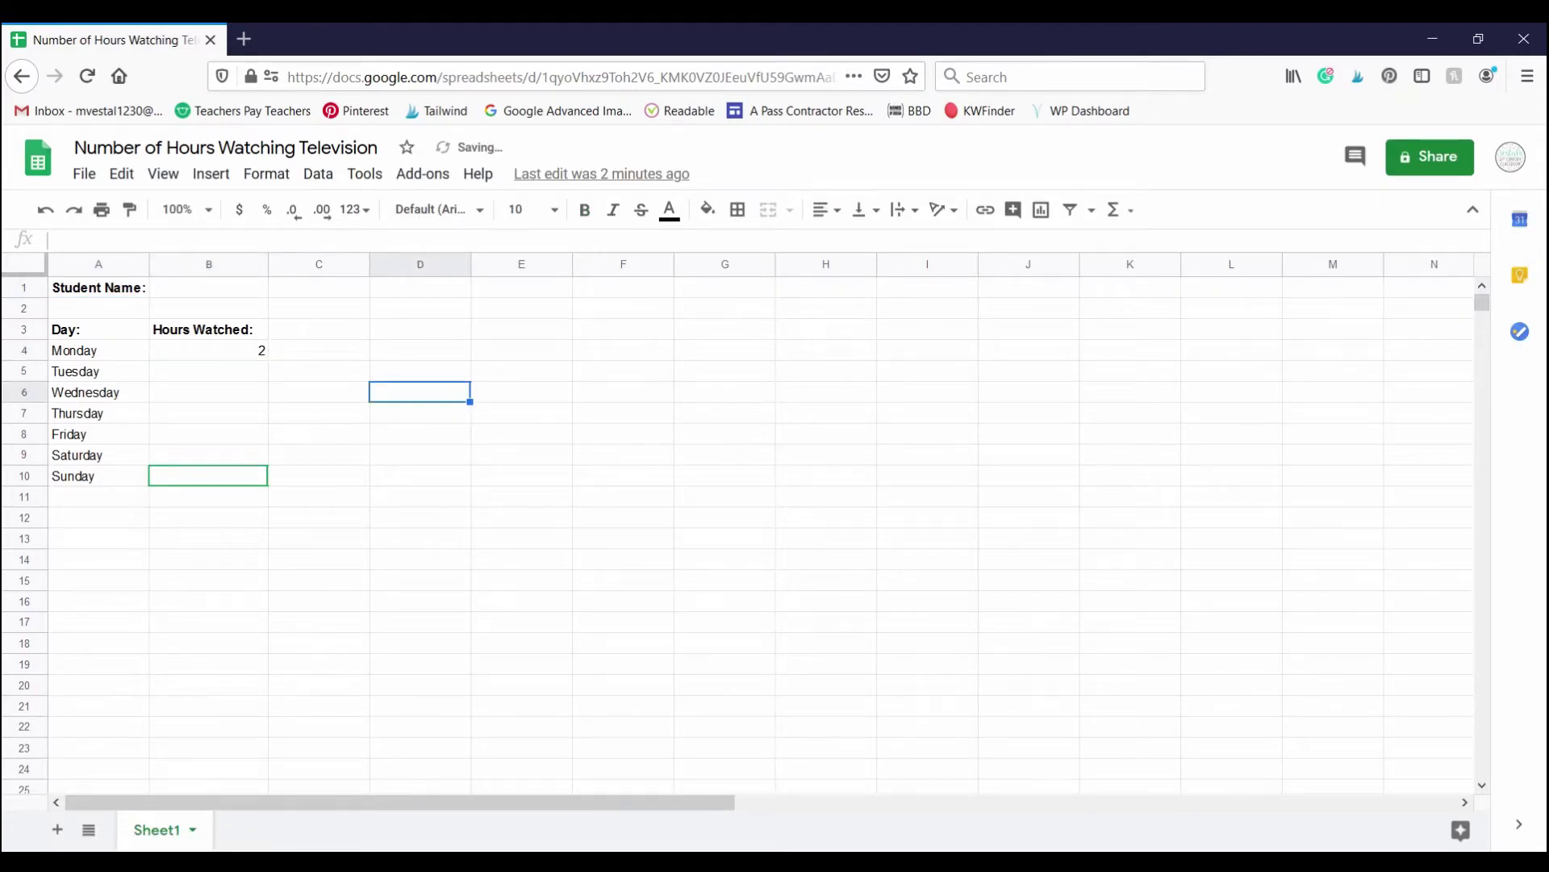
{"action": "left_click", "coordinate": [622, 767]}
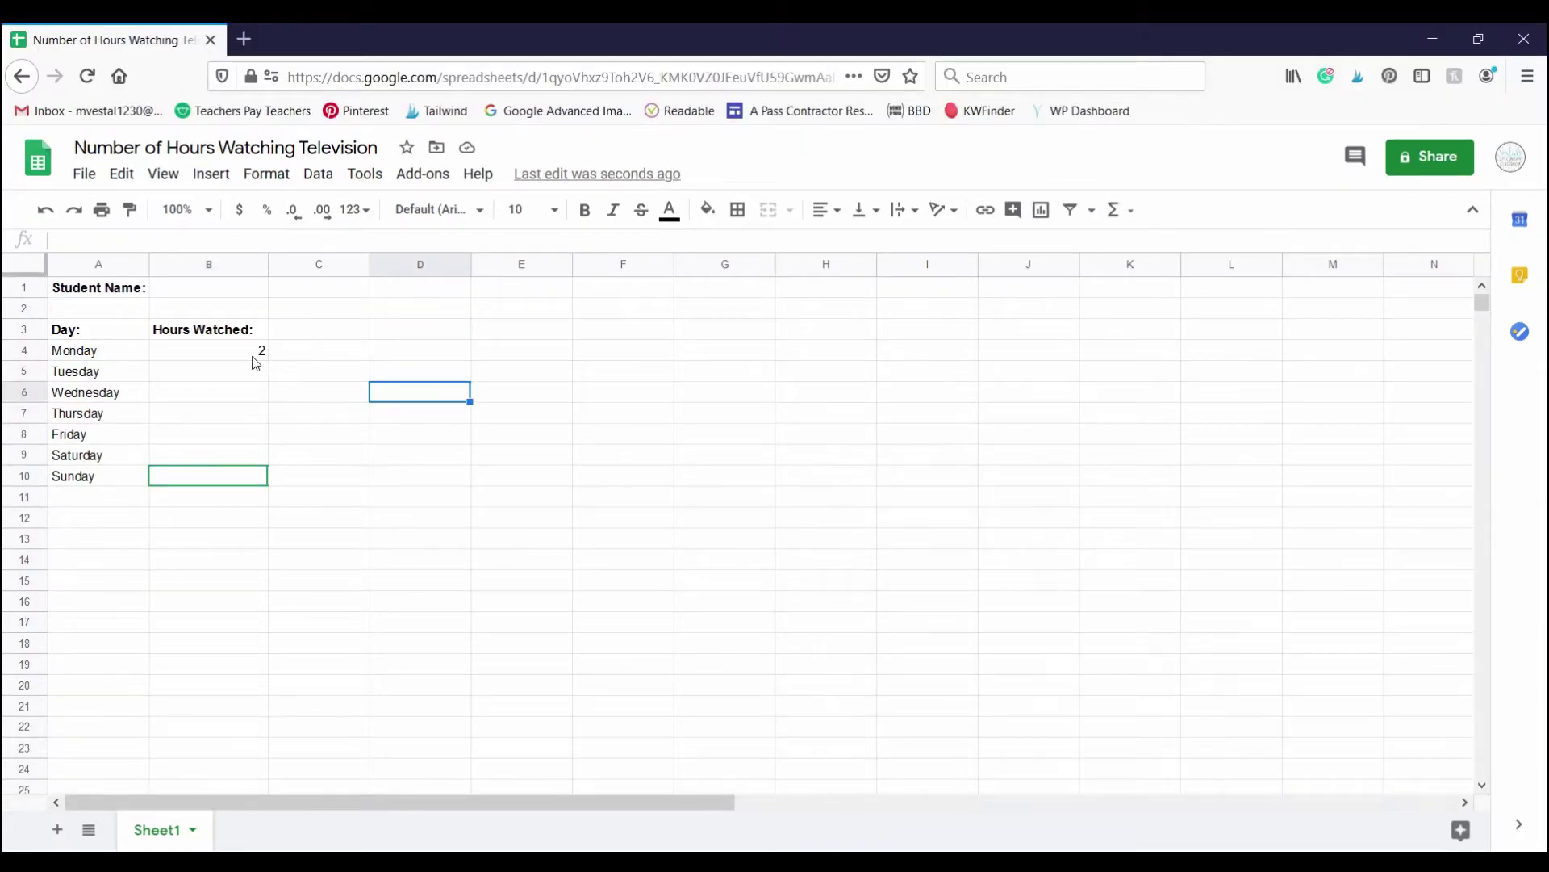
{"action": "left_click", "coordinate": [253, 357]}
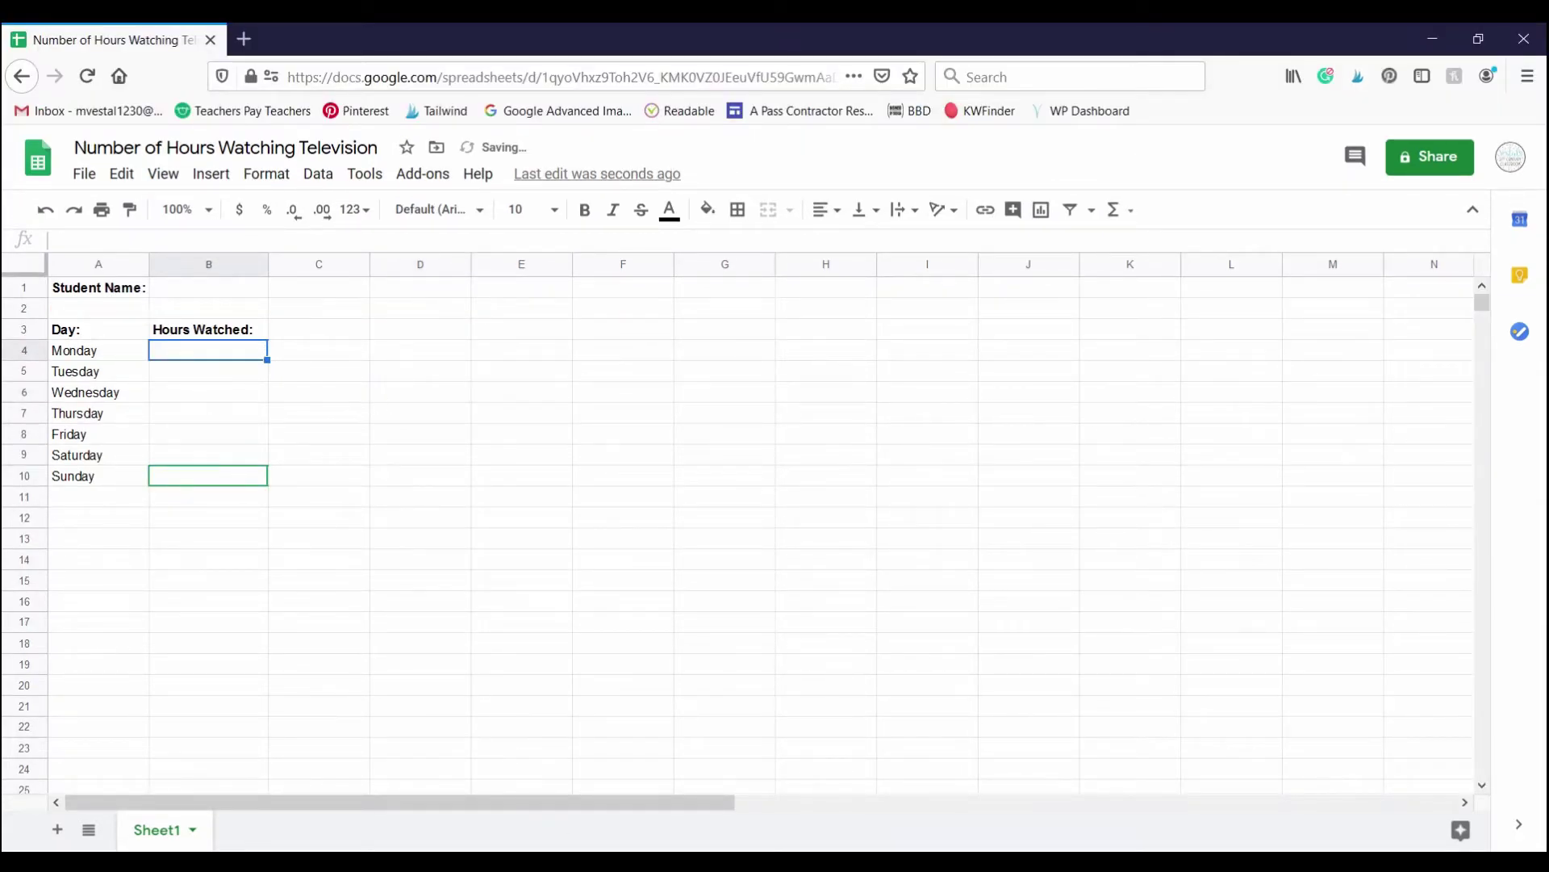
{"action": "left_click", "coordinate": [651, 832]}
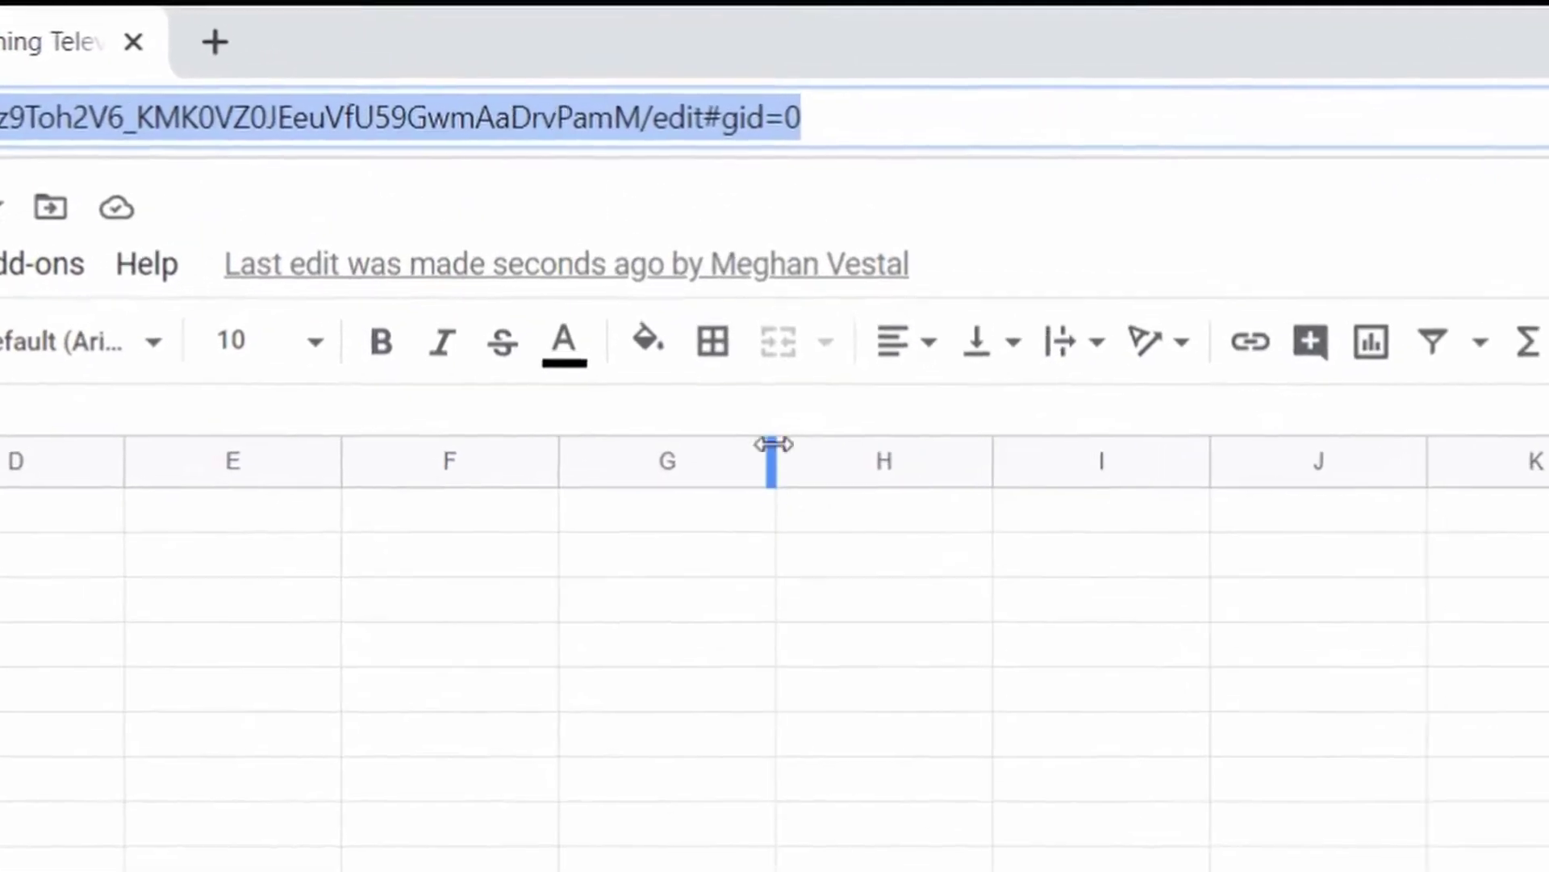
Step: Copy the spreadsheet's address from Chrome and paste it into a new Firefox tab
{"action": "right_click", "coordinate": [682, 106]}
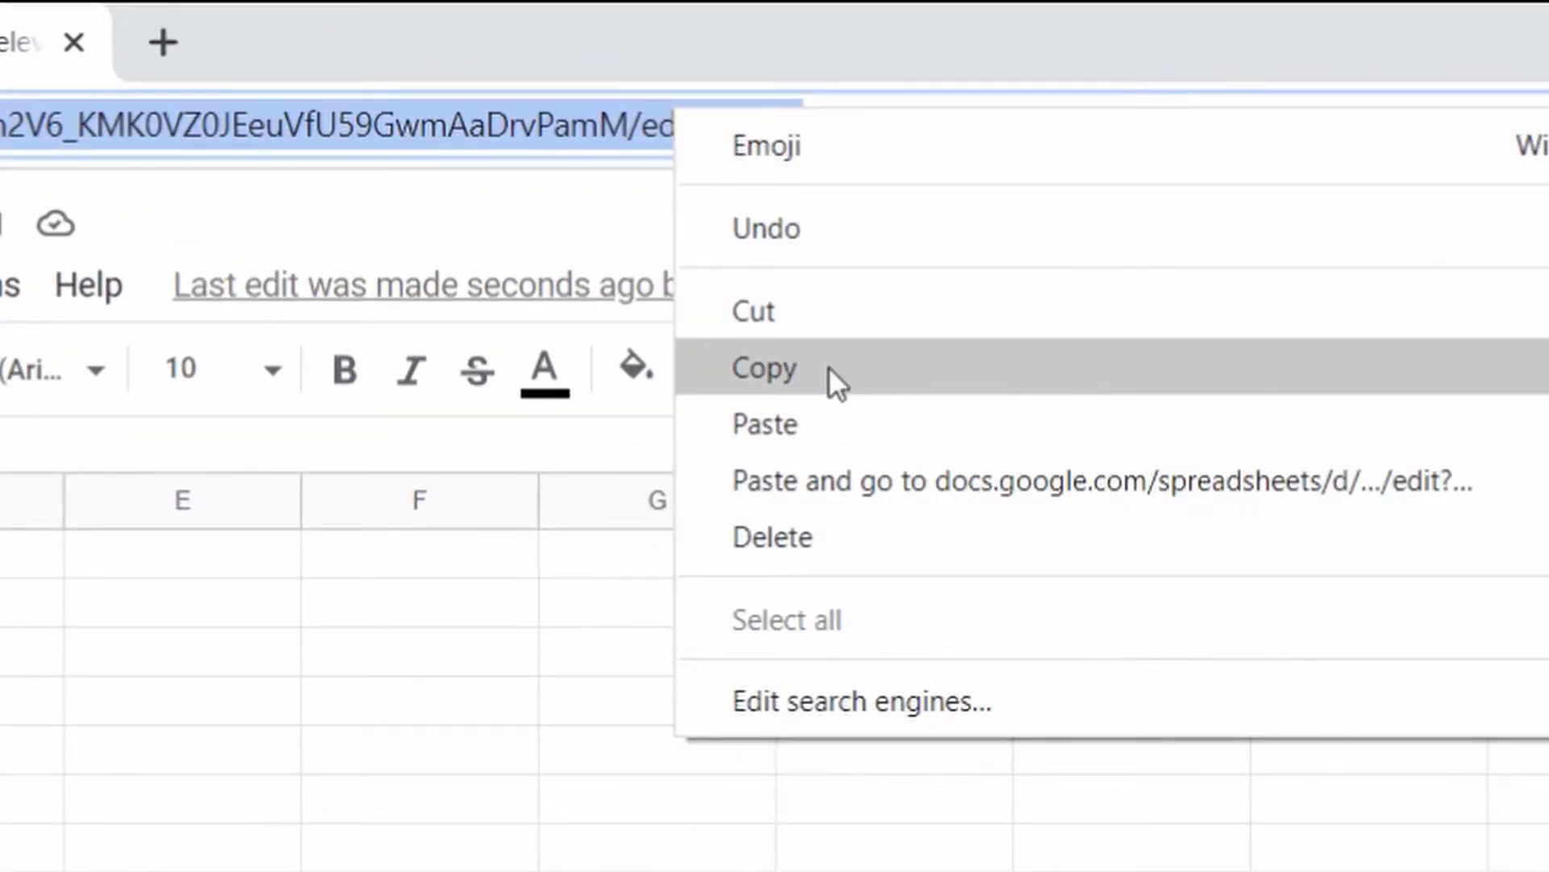
{"action": "left_click", "coordinate": [830, 367]}
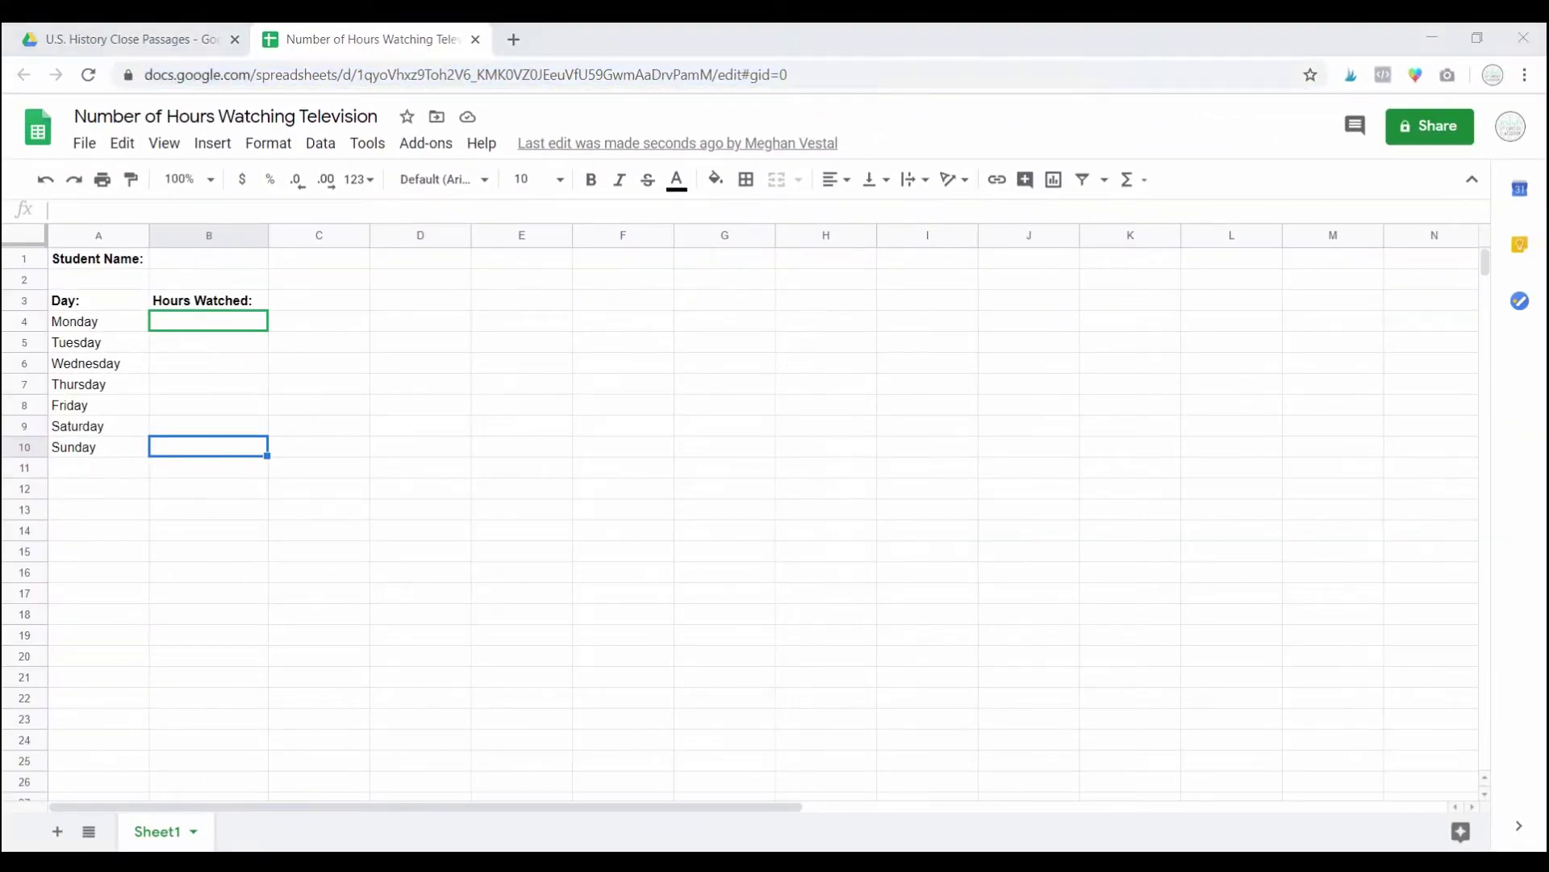
{"action": "left_click", "coordinate": [256, 34]}
{"action": "key", "text": "ctrl+v"}
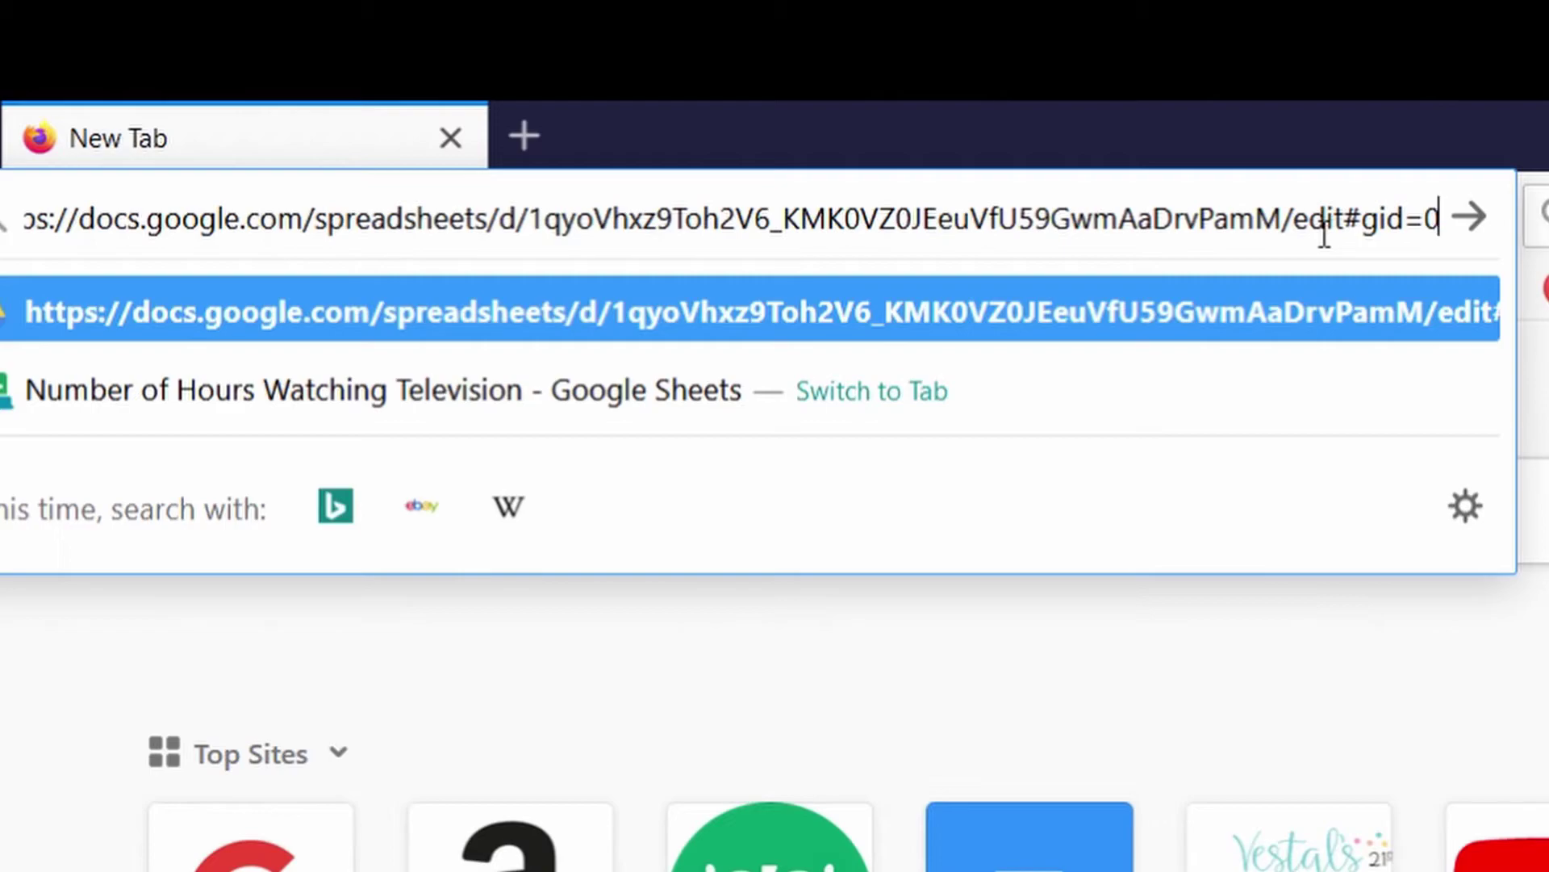
Step: Replace edit#gid=0 with copy in the address, load it, and make a copy of the spreadsheet
{"action": "left_click", "coordinate": [1296, 232]}
{"action": "left_click_drag", "start_coordinate": [1299, 231], "coordinate": [1506, 226]}
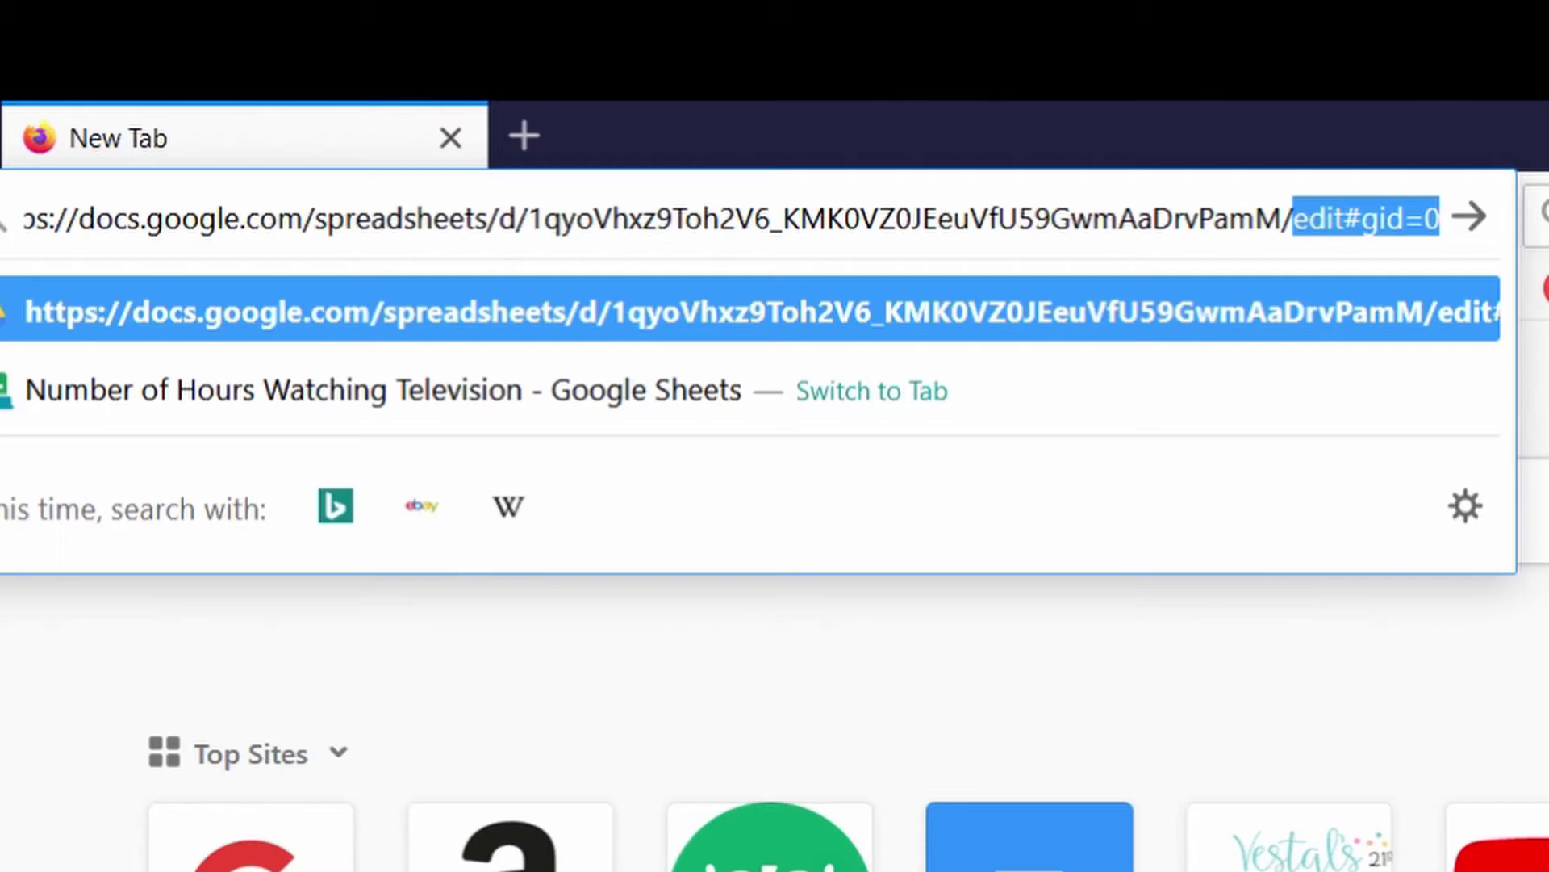
{"action": "key", "text": "BackSpace"}
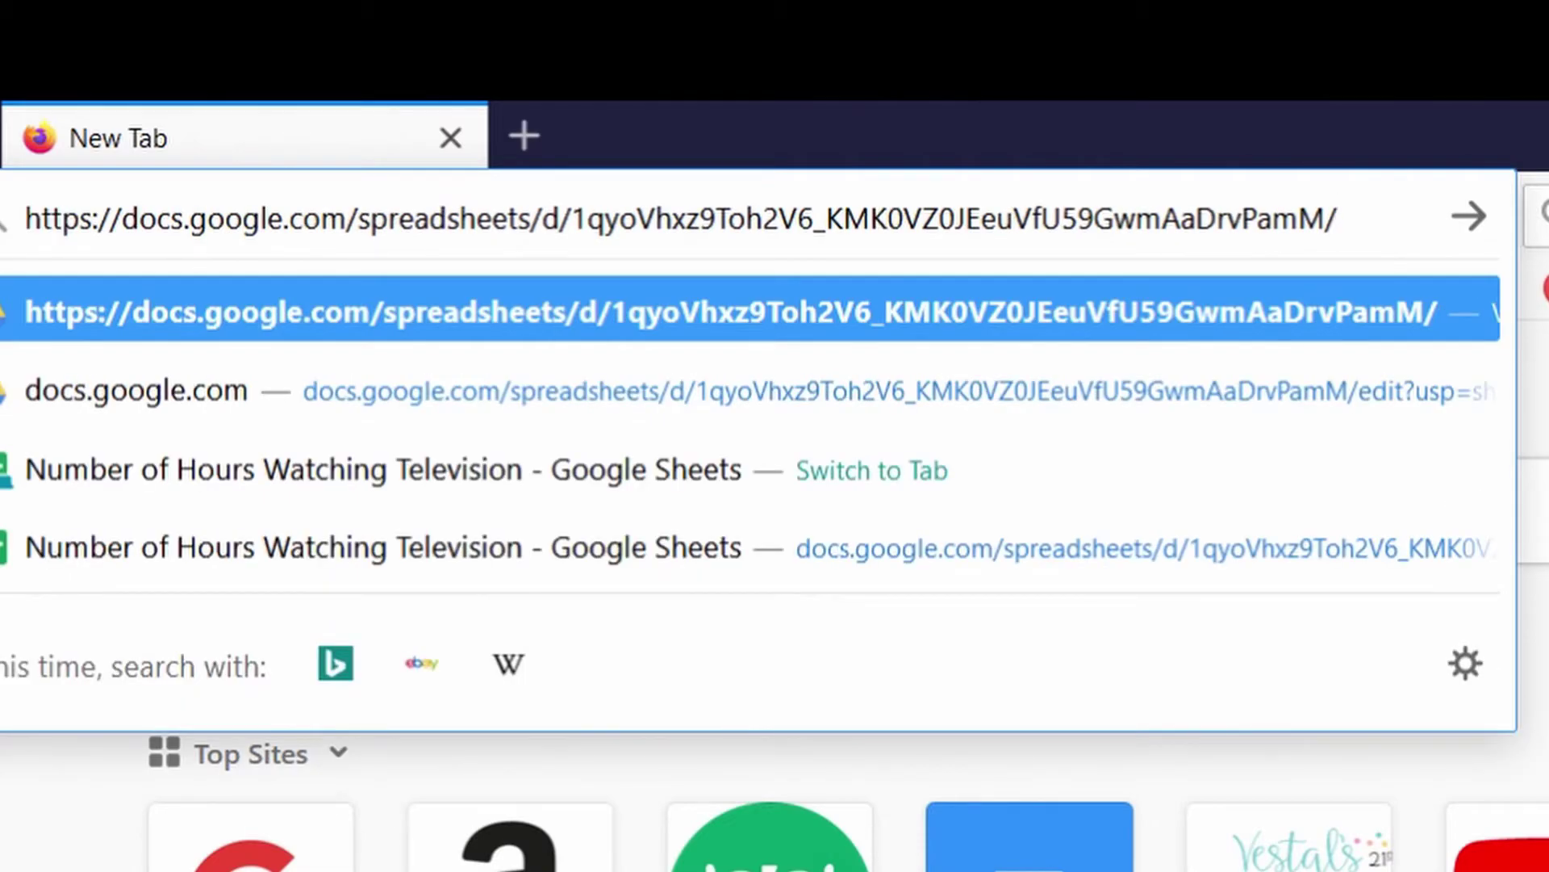
{"action": "type", "text": "copy"}
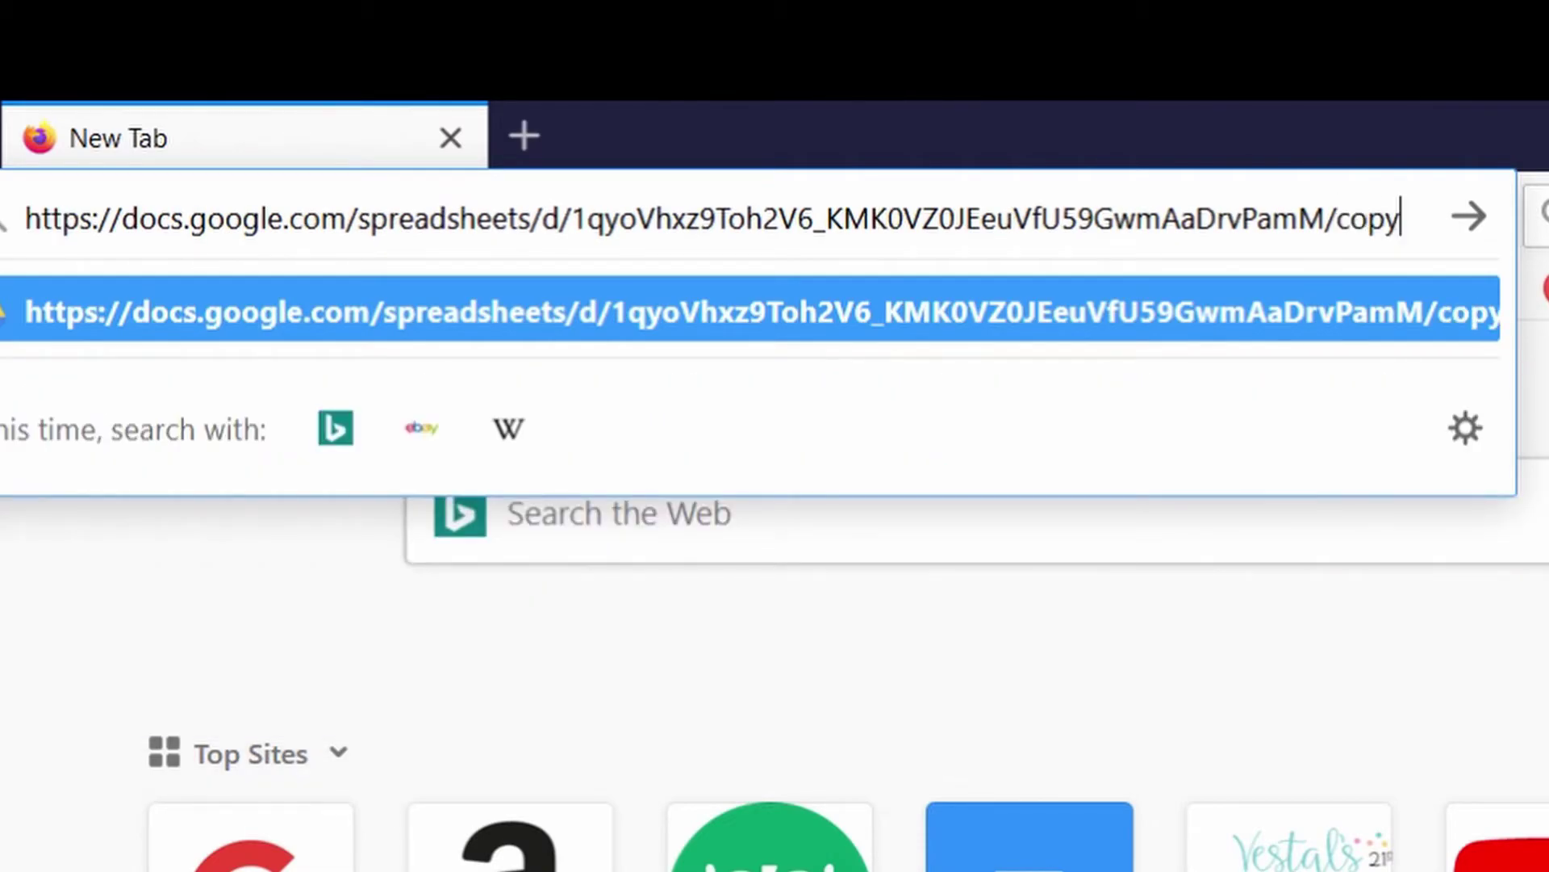
{"action": "key", "text": "Return"}
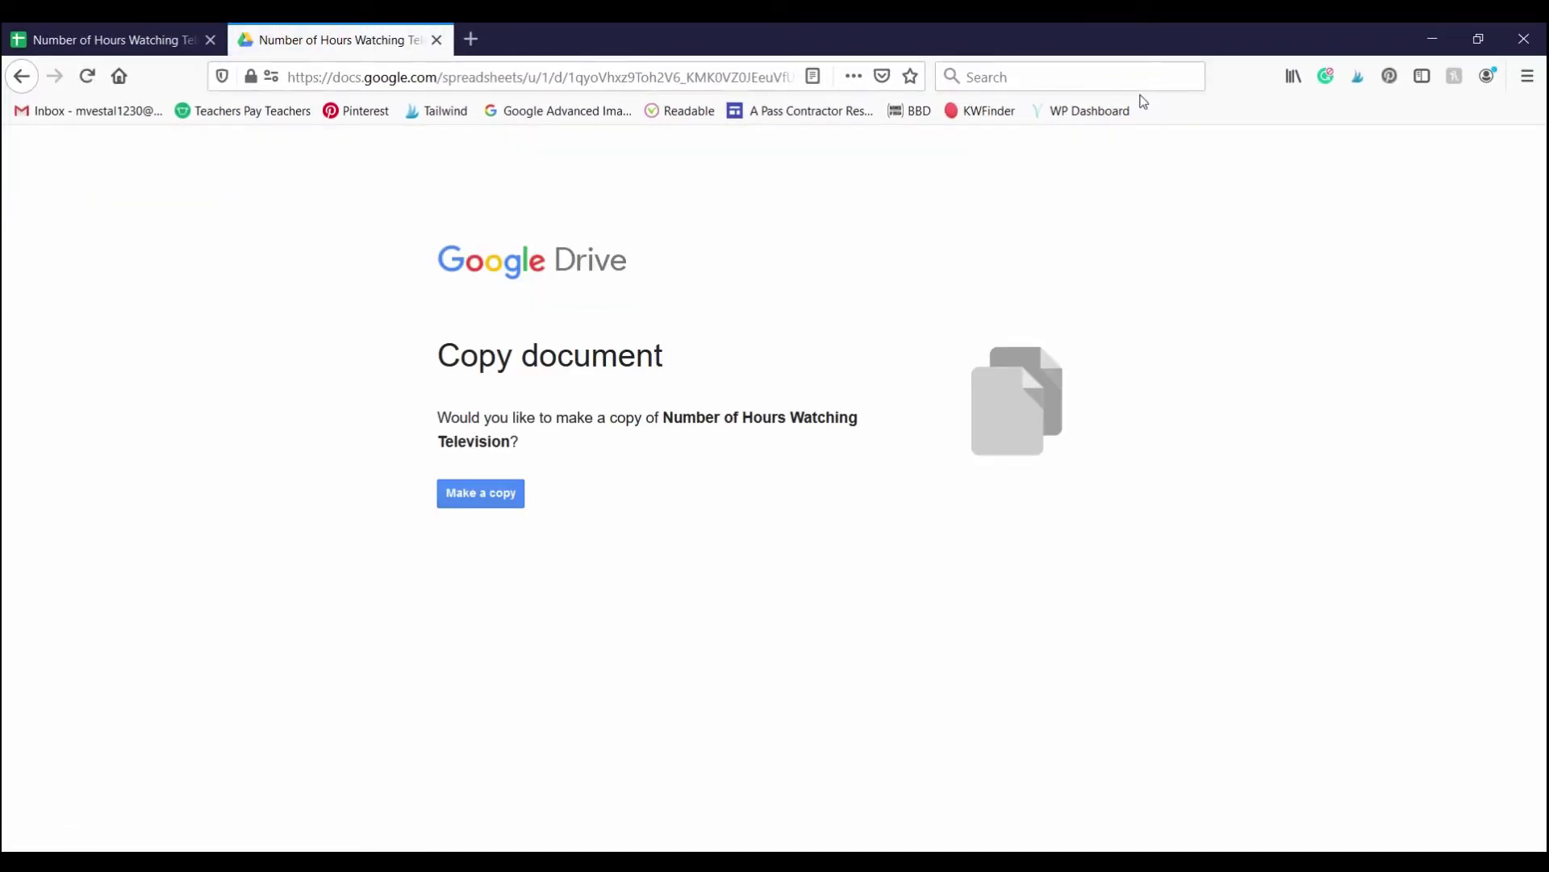
{"action": "left_click", "coordinate": [479, 508]}
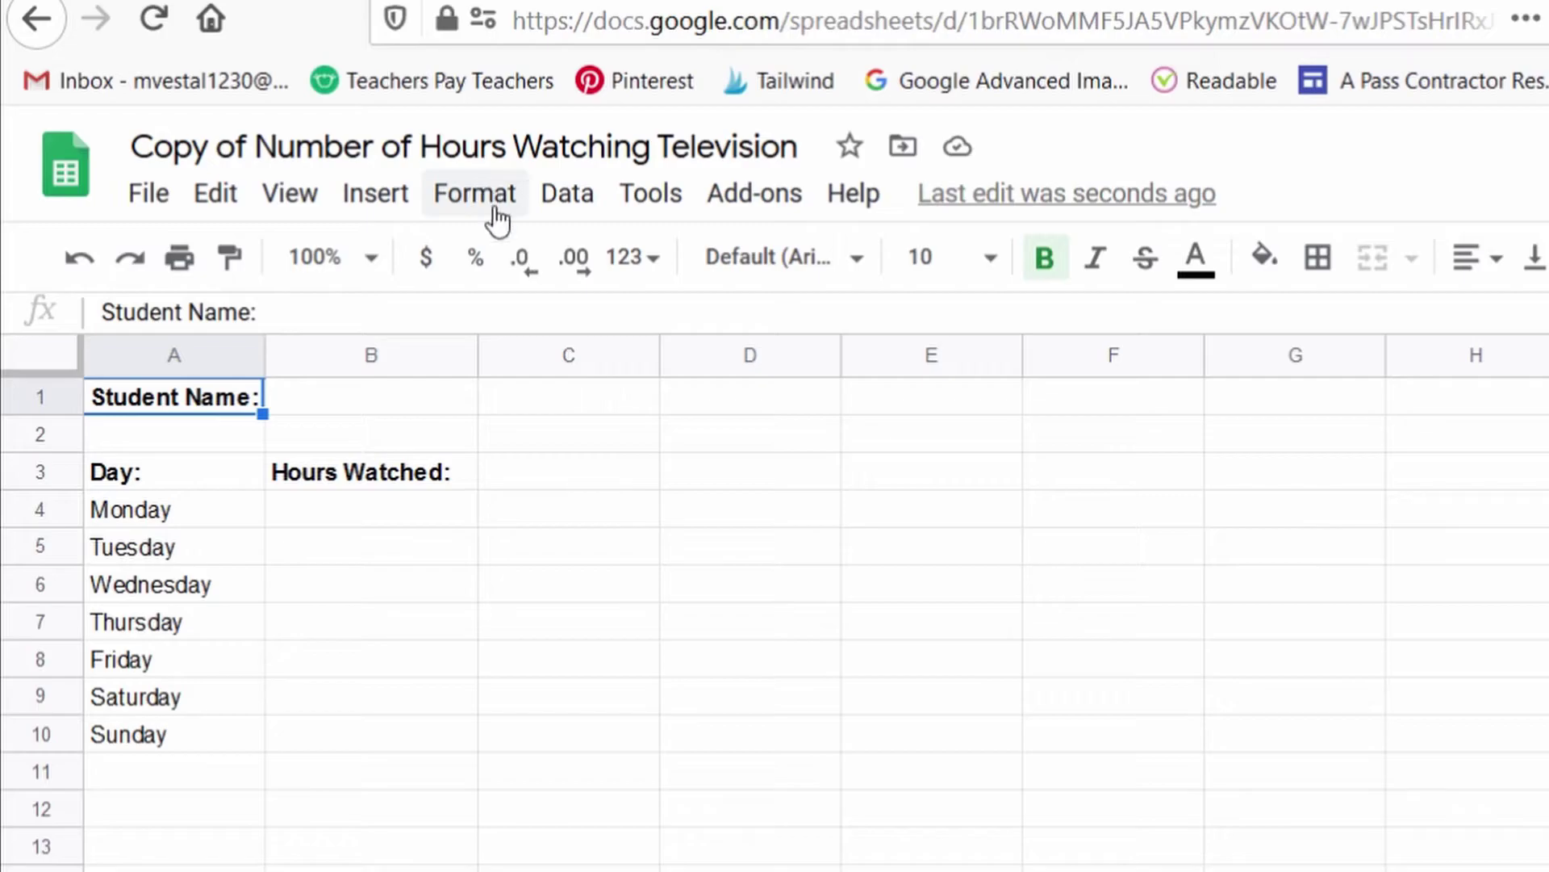
Step: Enter 2 as Monday's hours in B4 of the student copy, then return to the original sheet
{"action": "left_click", "coordinate": [413, 516]}
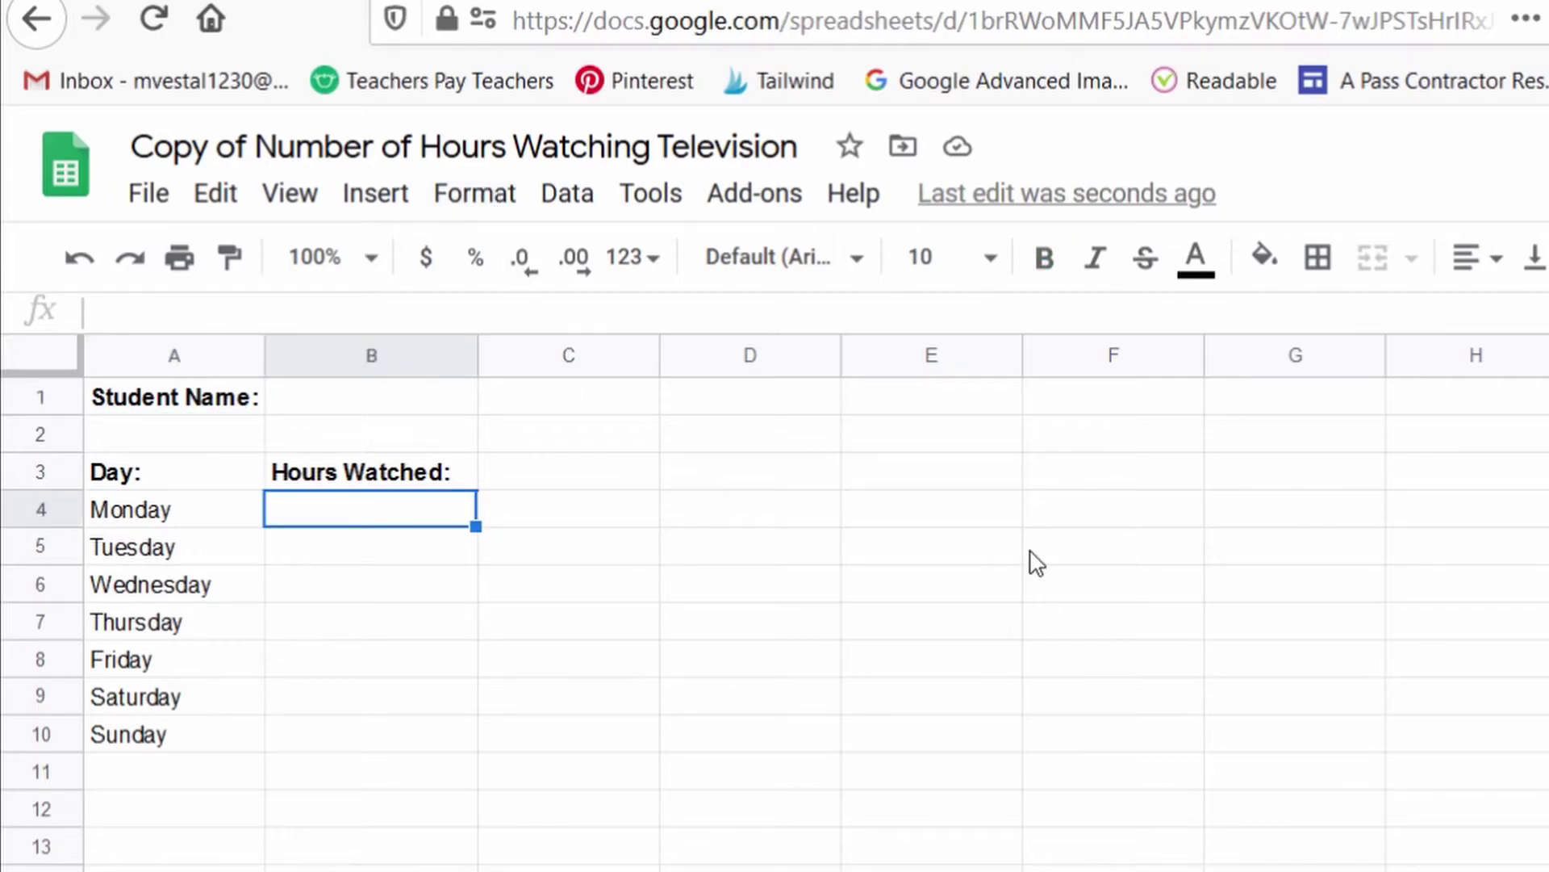
{"action": "type", "text": "2"}
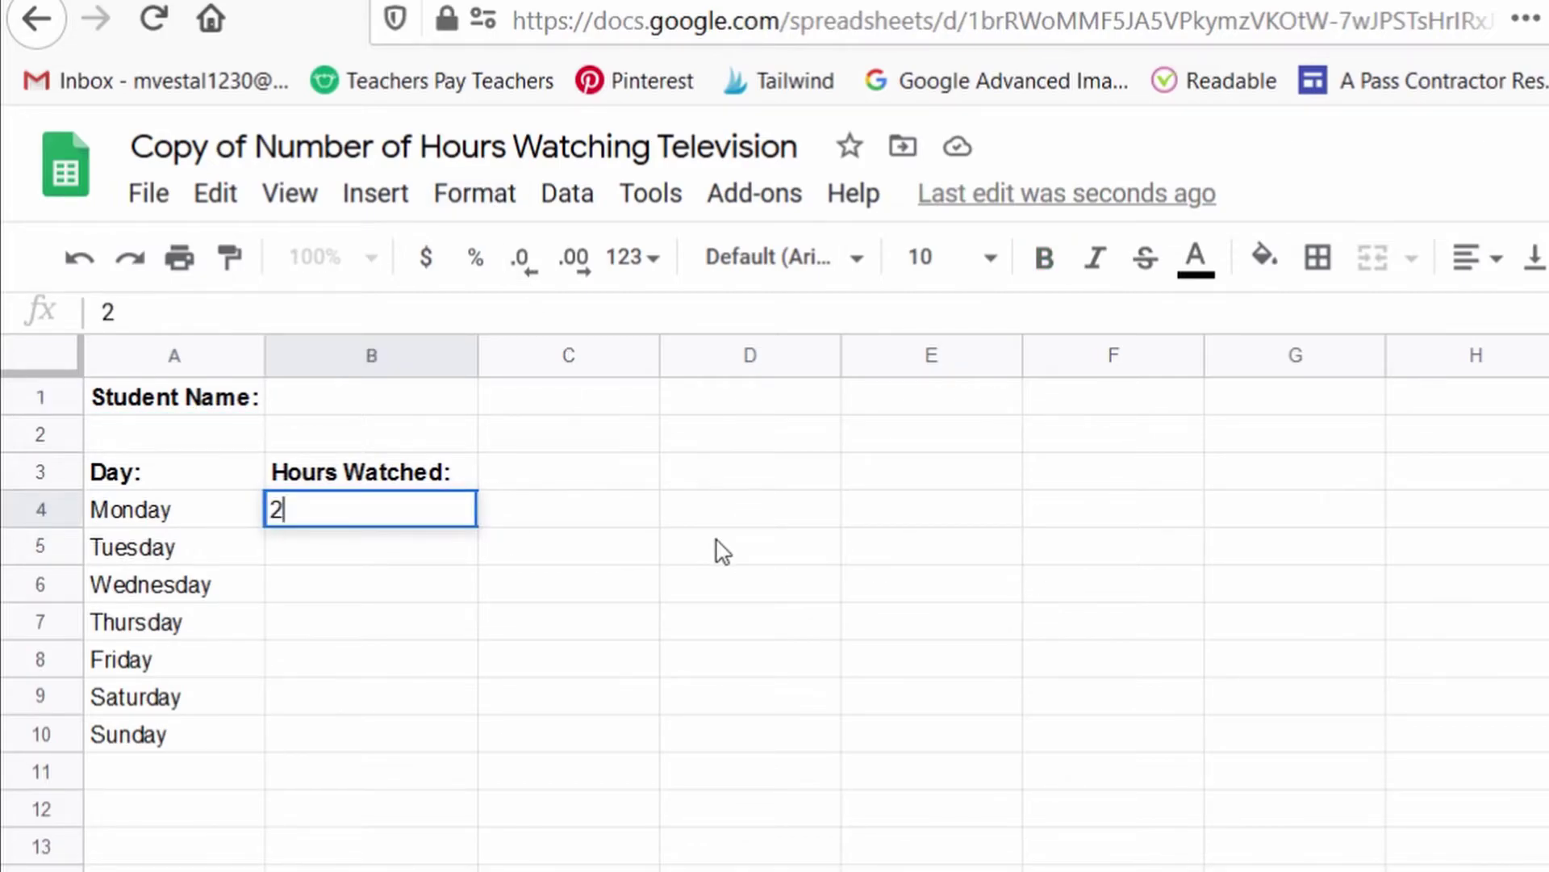
{"action": "left_click", "coordinate": [719, 546]}
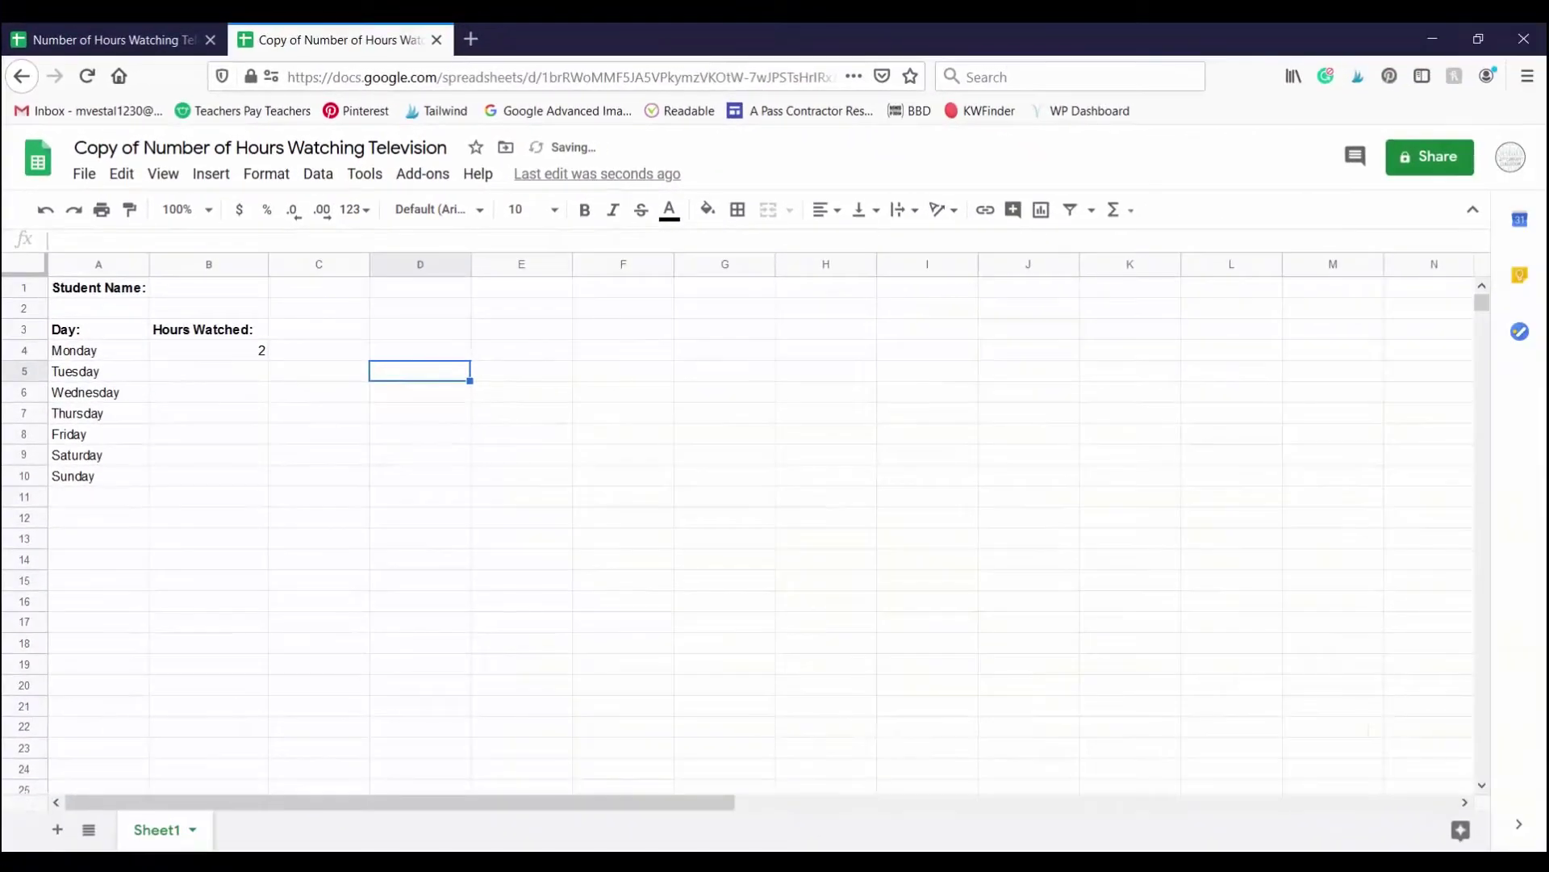
{"action": "mouse_move", "coordinate": [974, 871]}
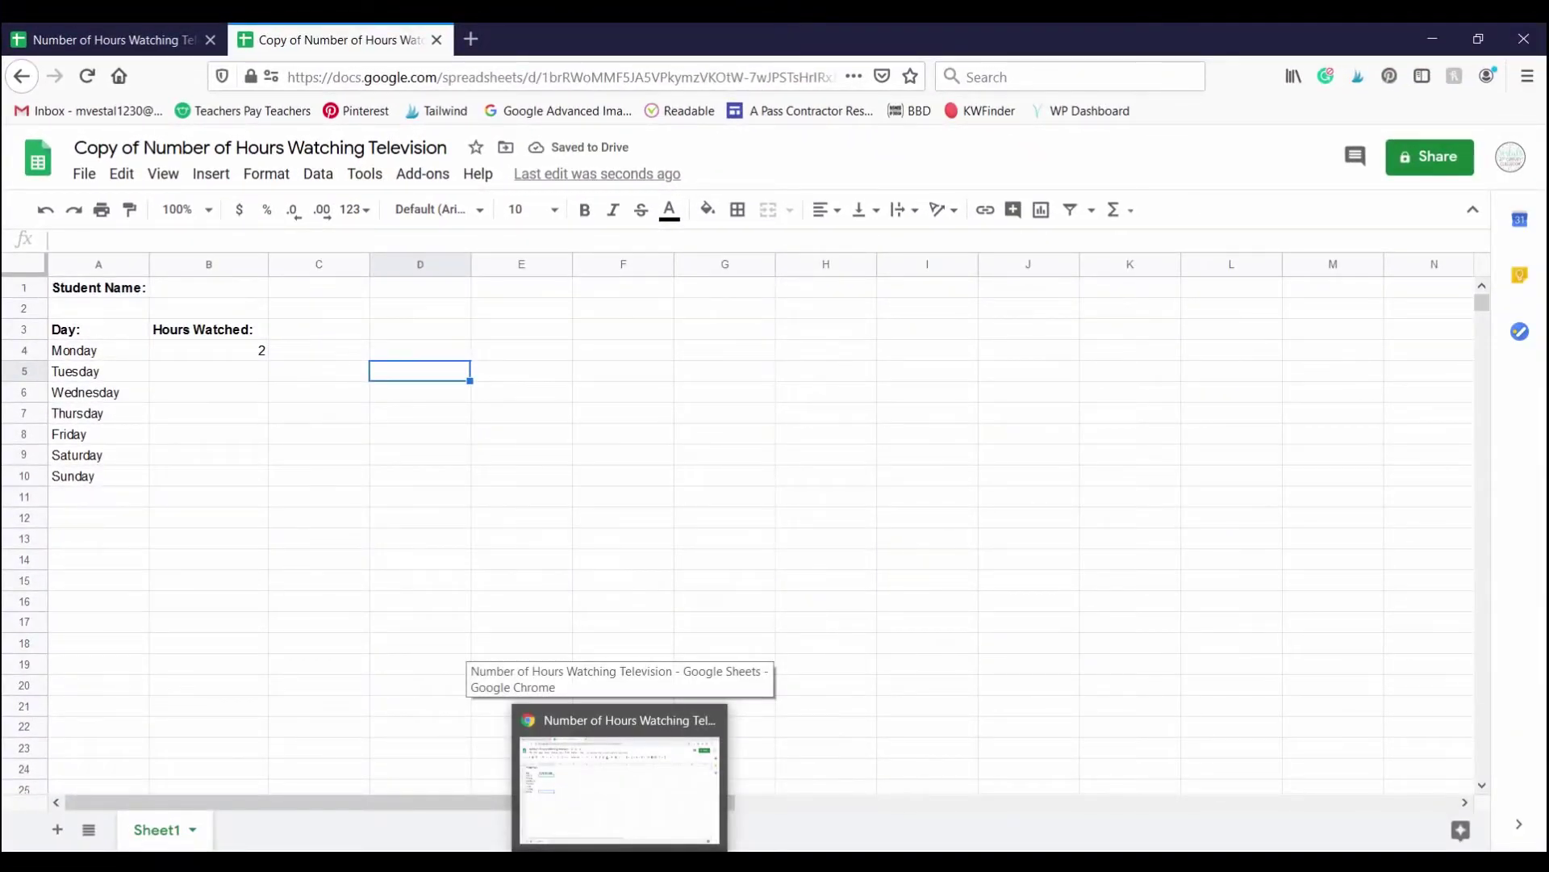
{"action": "left_click", "coordinate": [637, 831]}
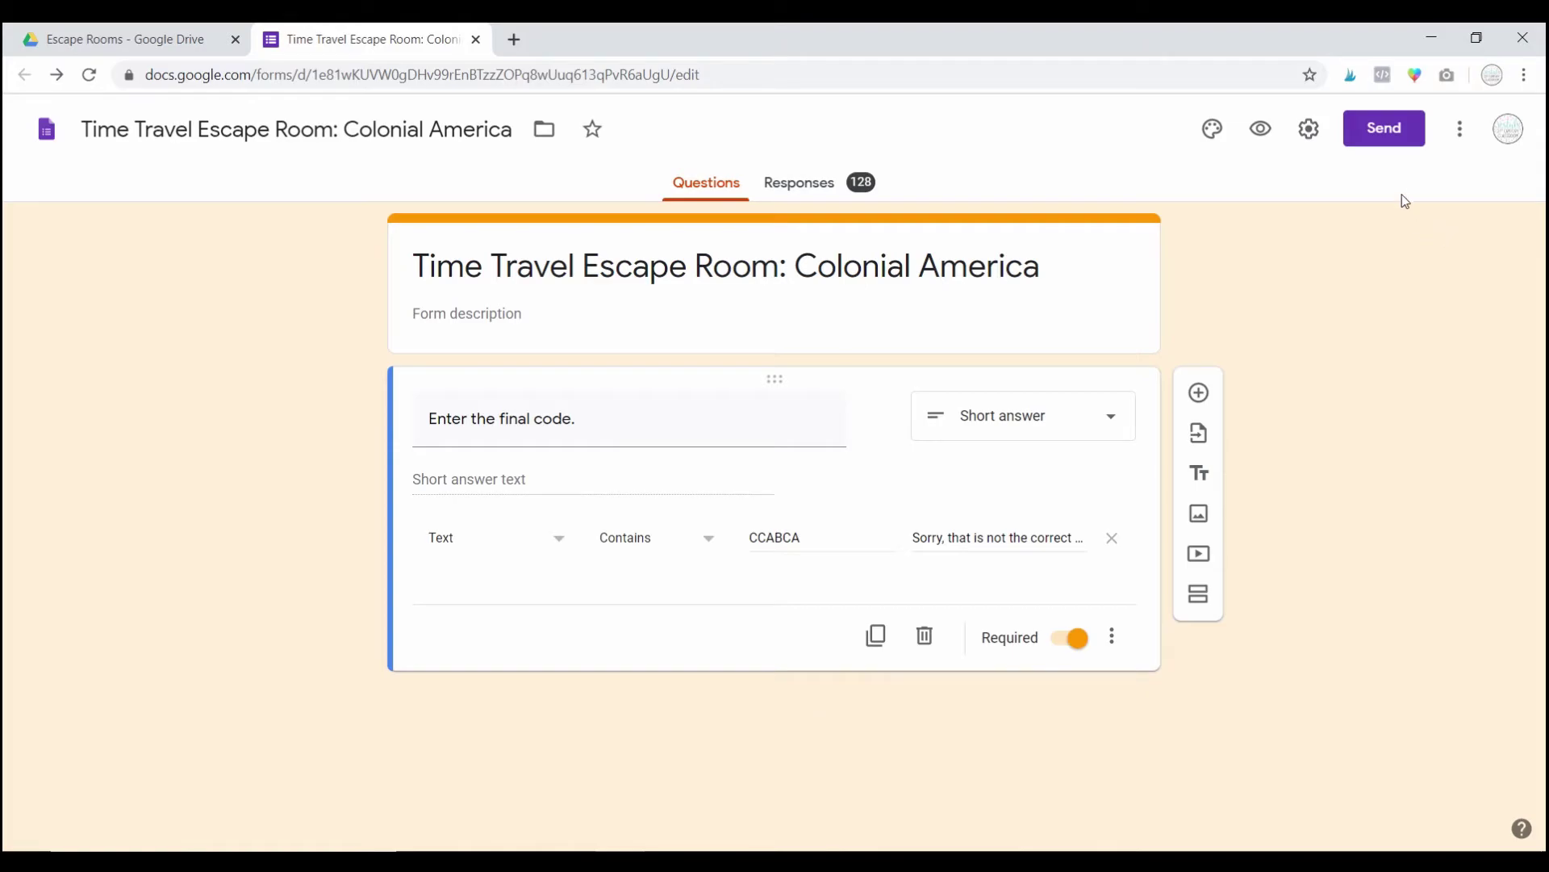
Step: Preview the form's Send link, then copy the editor URL from the address bar
{"action": "left_click", "coordinate": [1391, 148]}
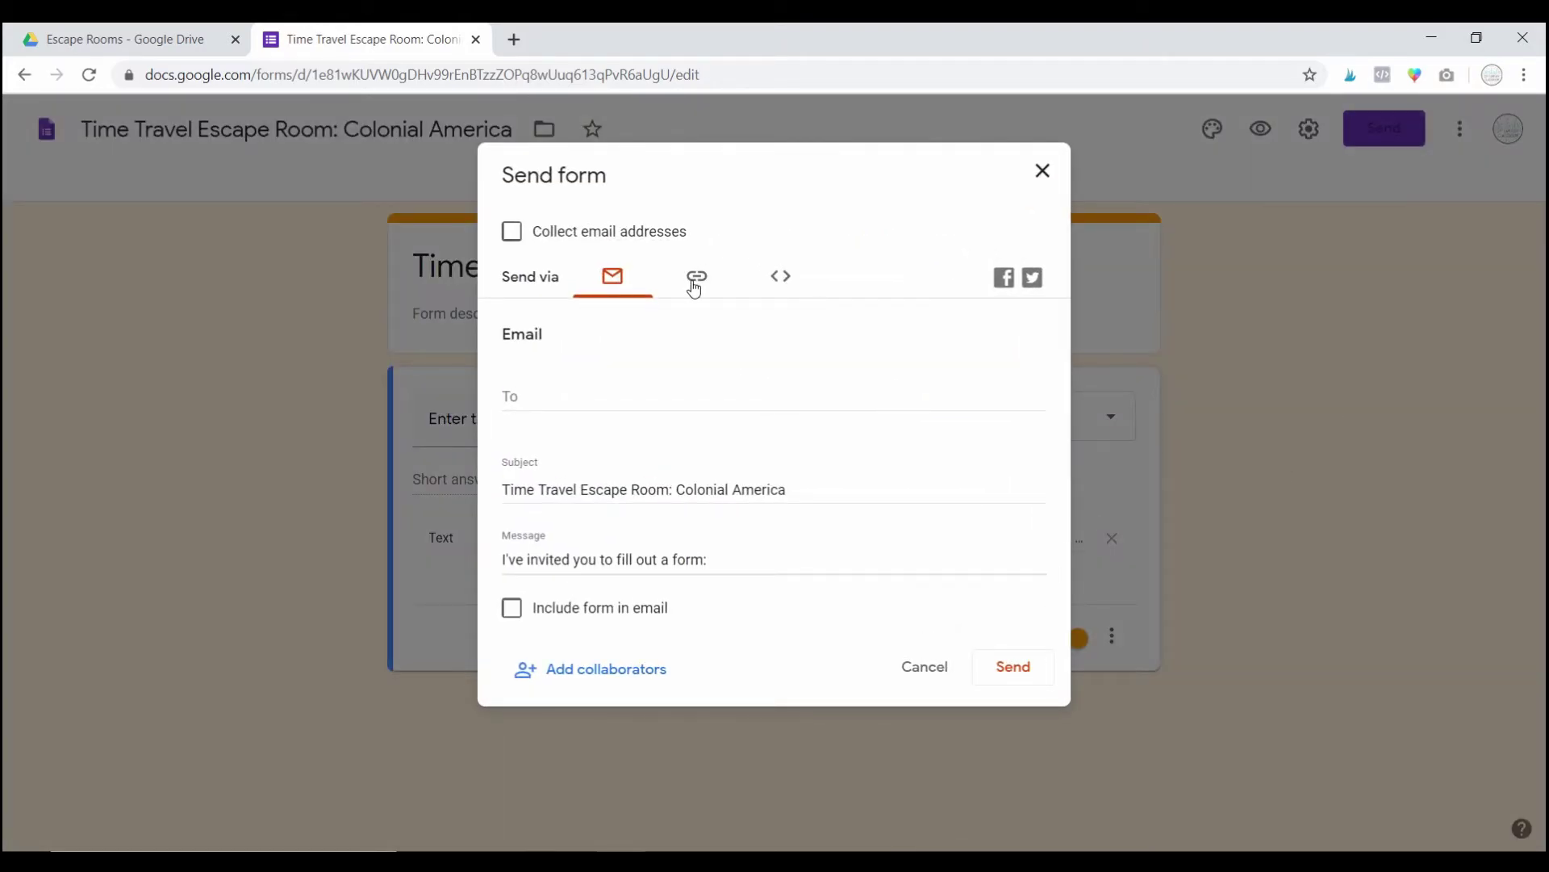
{"action": "left_click", "coordinate": [695, 278]}
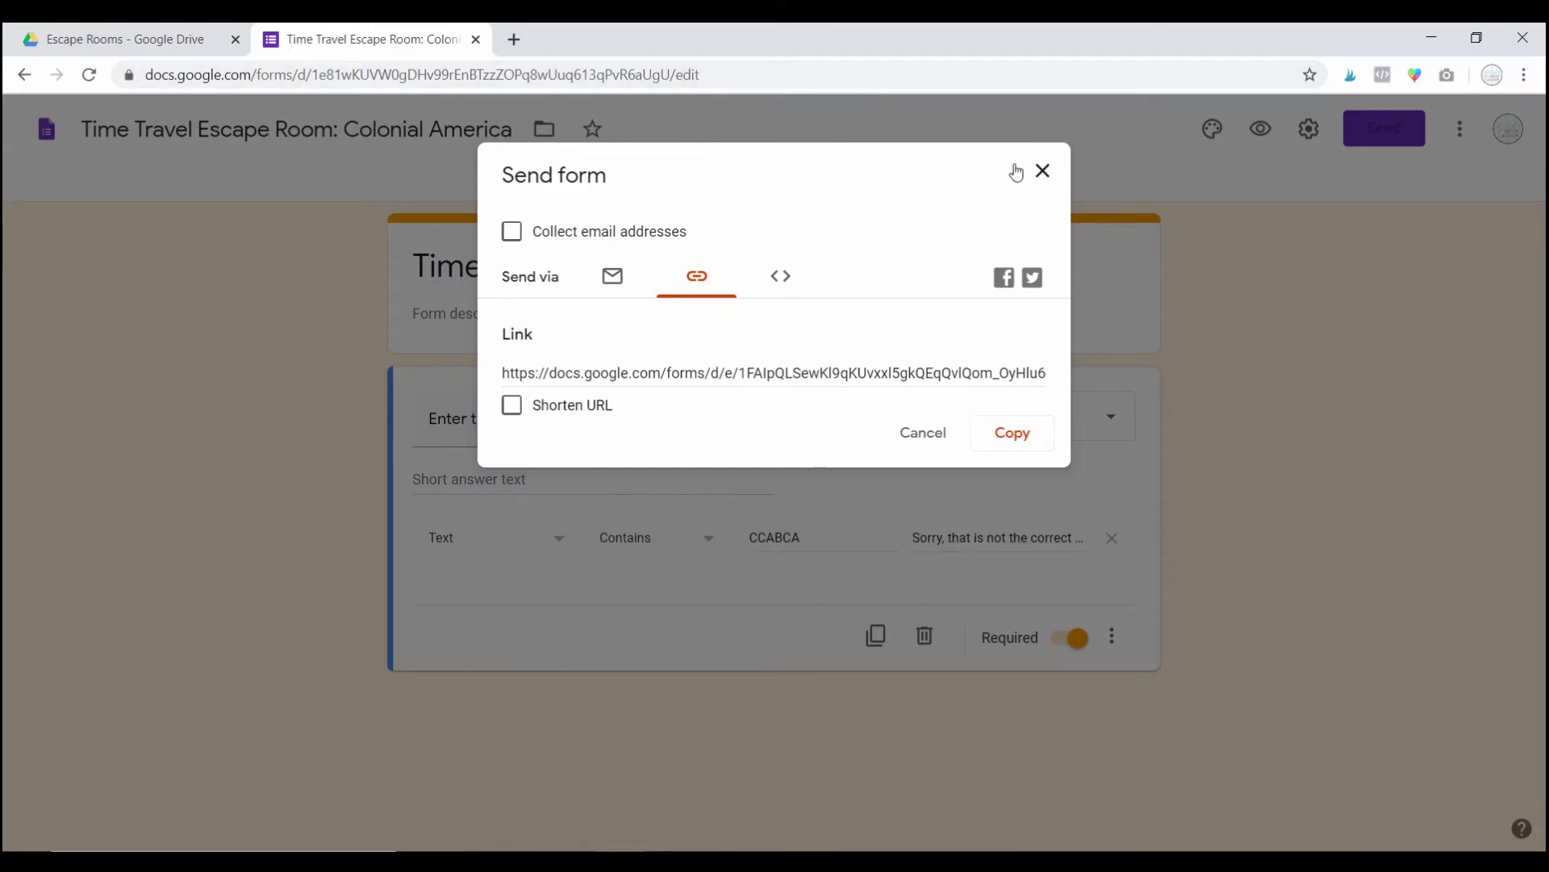
{"action": "left_click", "coordinate": [1043, 171]}
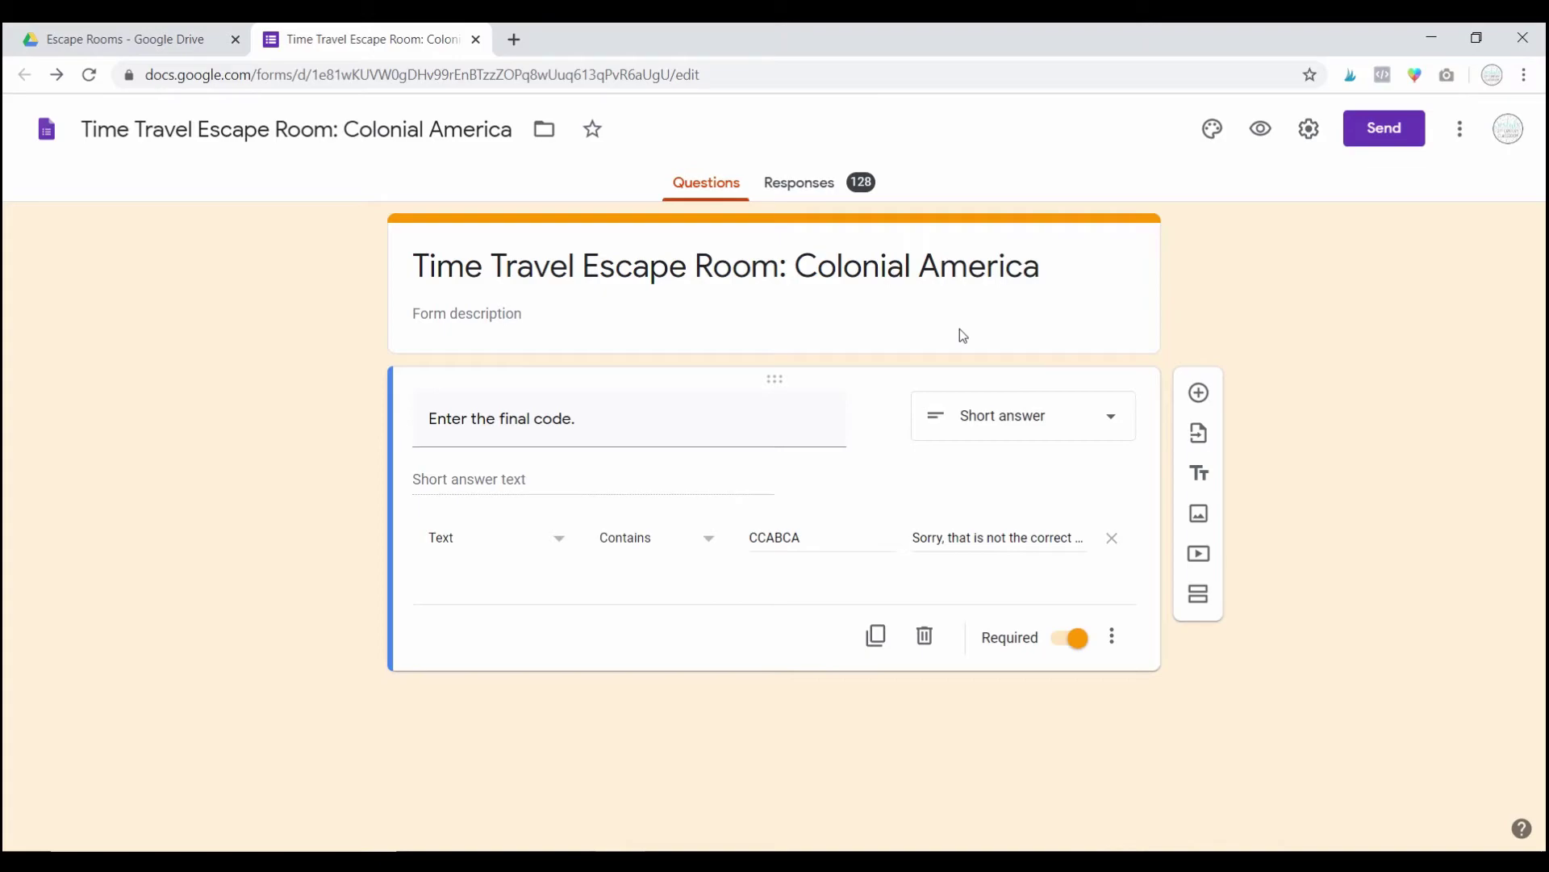
{"action": "left_click", "coordinate": [662, 80]}
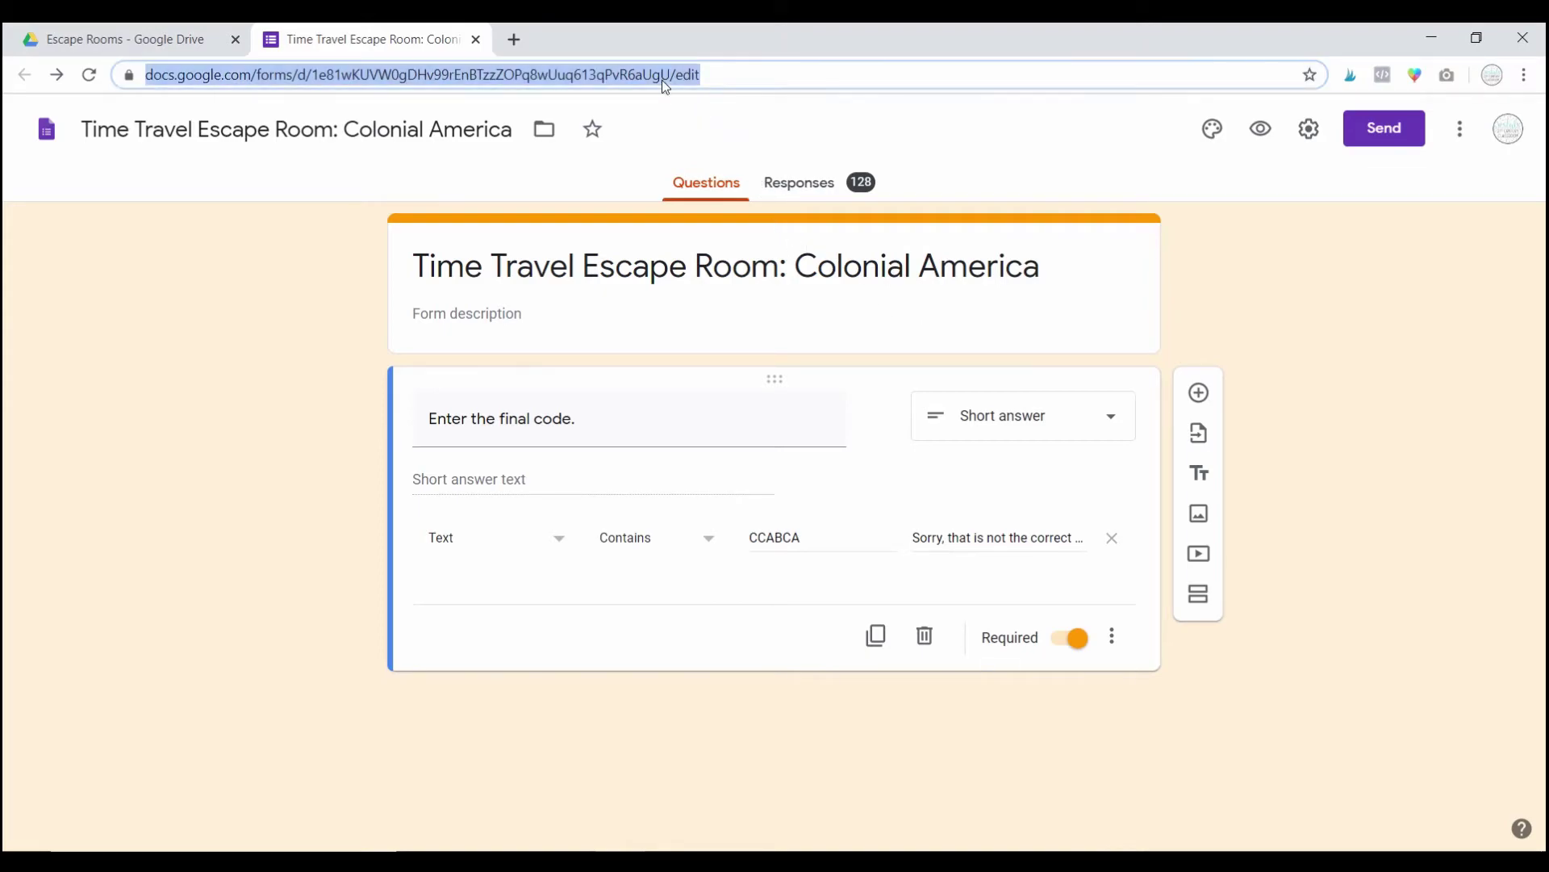
{"action": "right_click", "coordinate": [662, 80]}
{"action": "left_click", "coordinate": [715, 189]}
Step: Load the copied editor URL in Firefox, showing the editor with the final-code question
{"action": "left_click", "coordinate": [570, 862]}
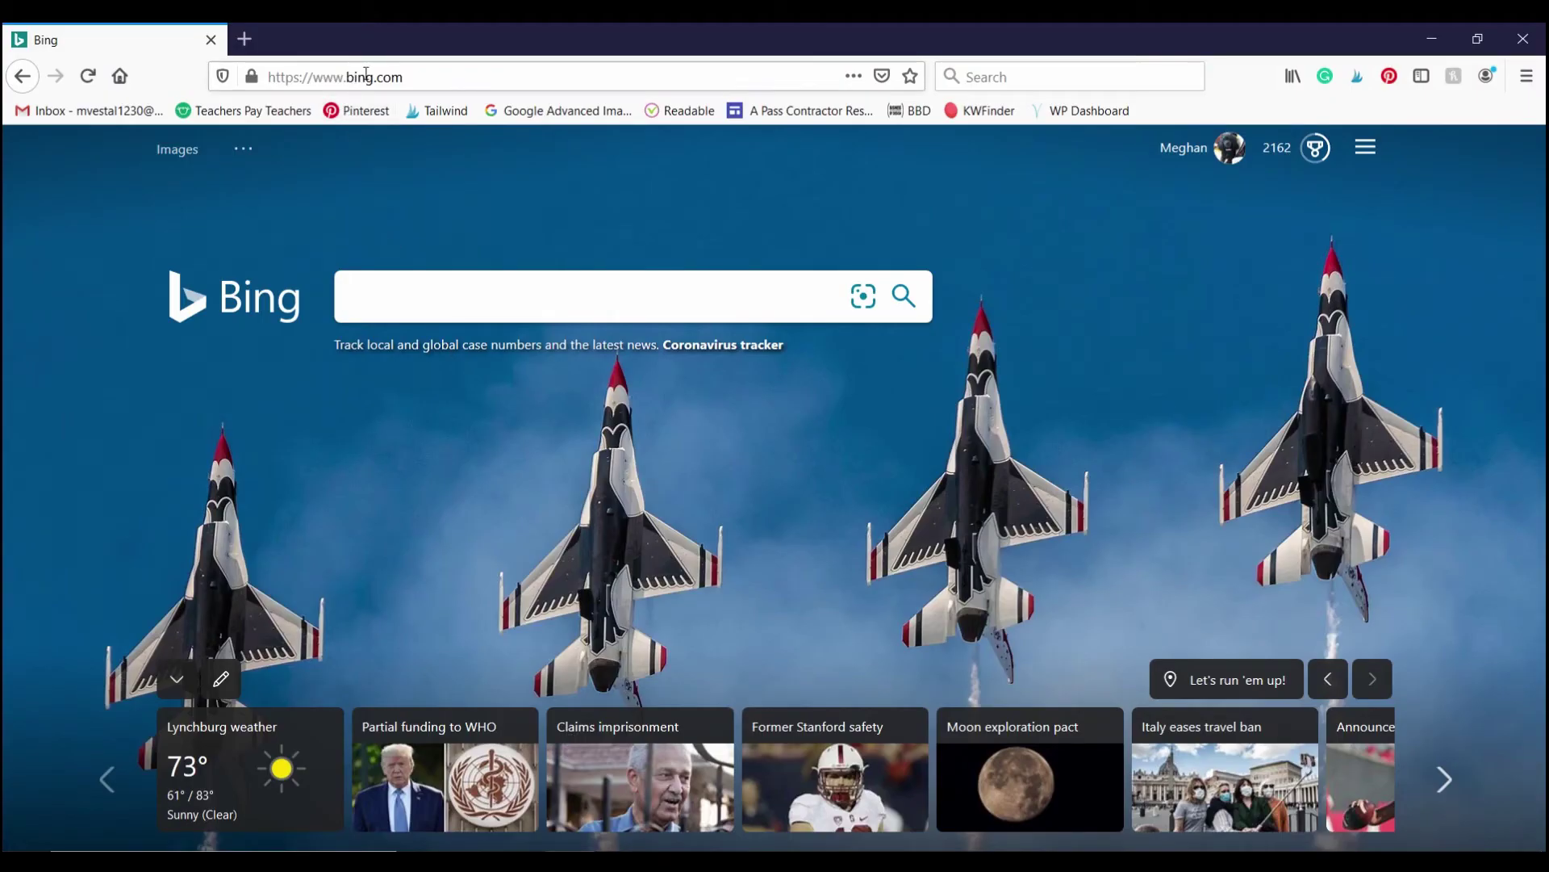
{"action": "left_click", "coordinate": [366, 76]}
{"action": "key", "text": "ctrl+v"}
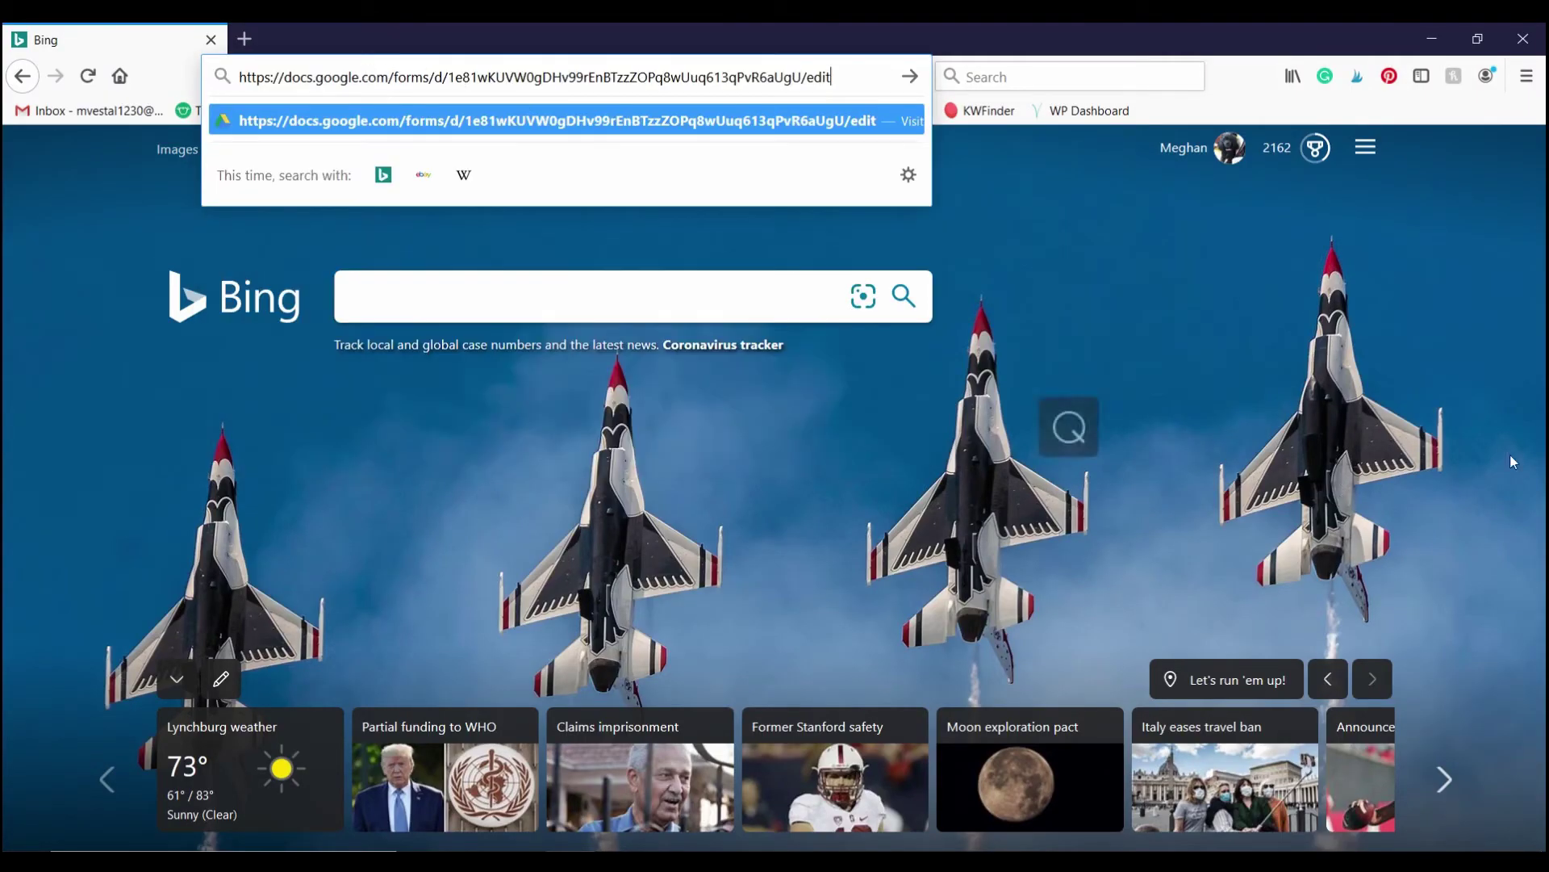
{"action": "key", "text": "Return"}
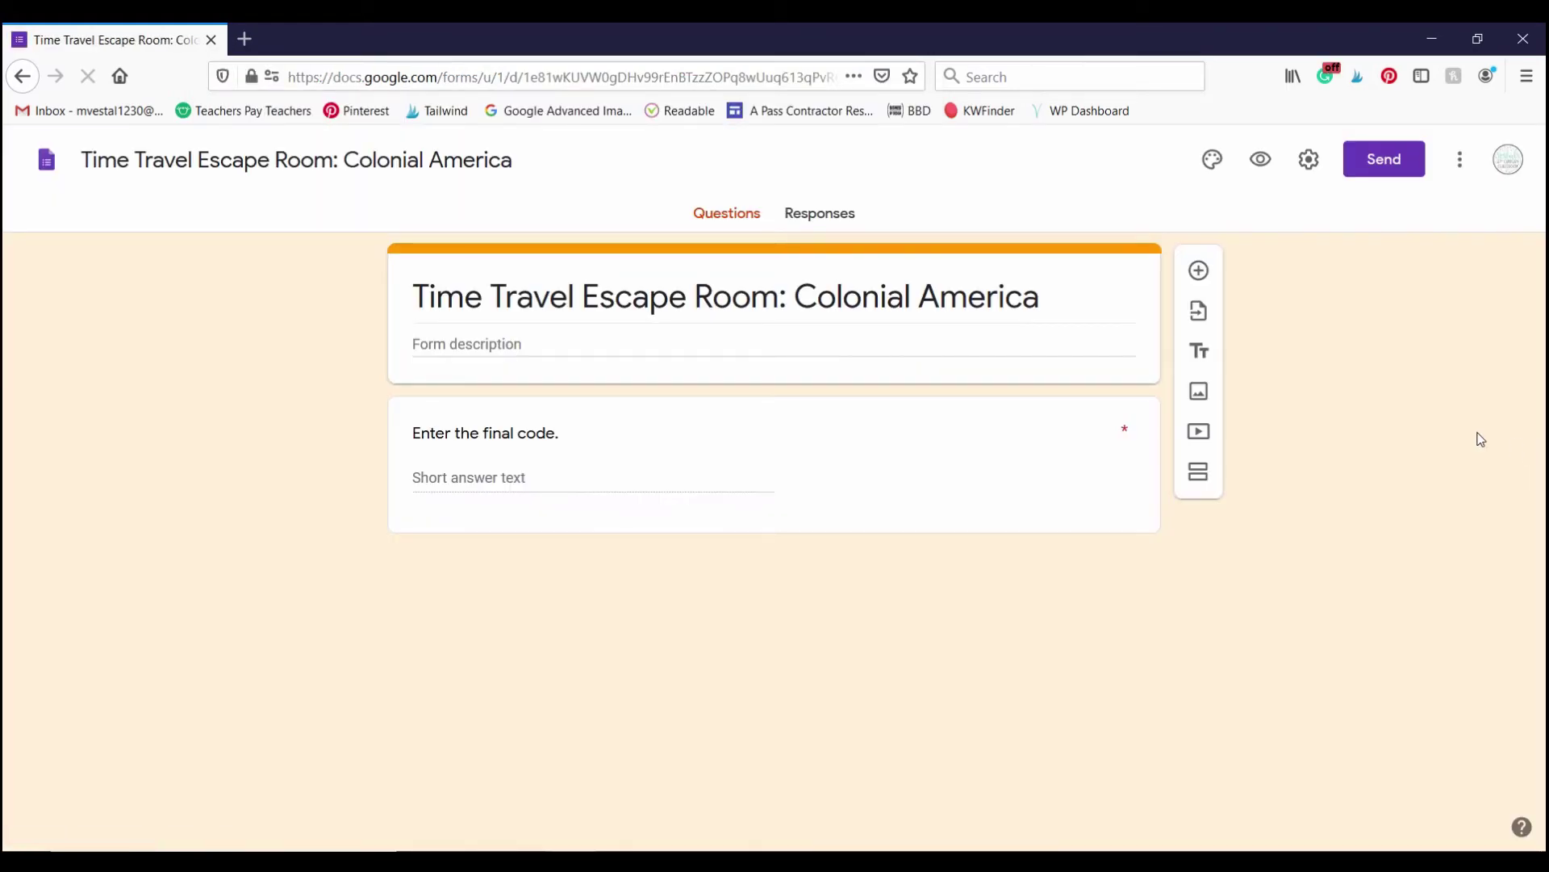
{"action": "left_click", "coordinate": [1047, 478]}
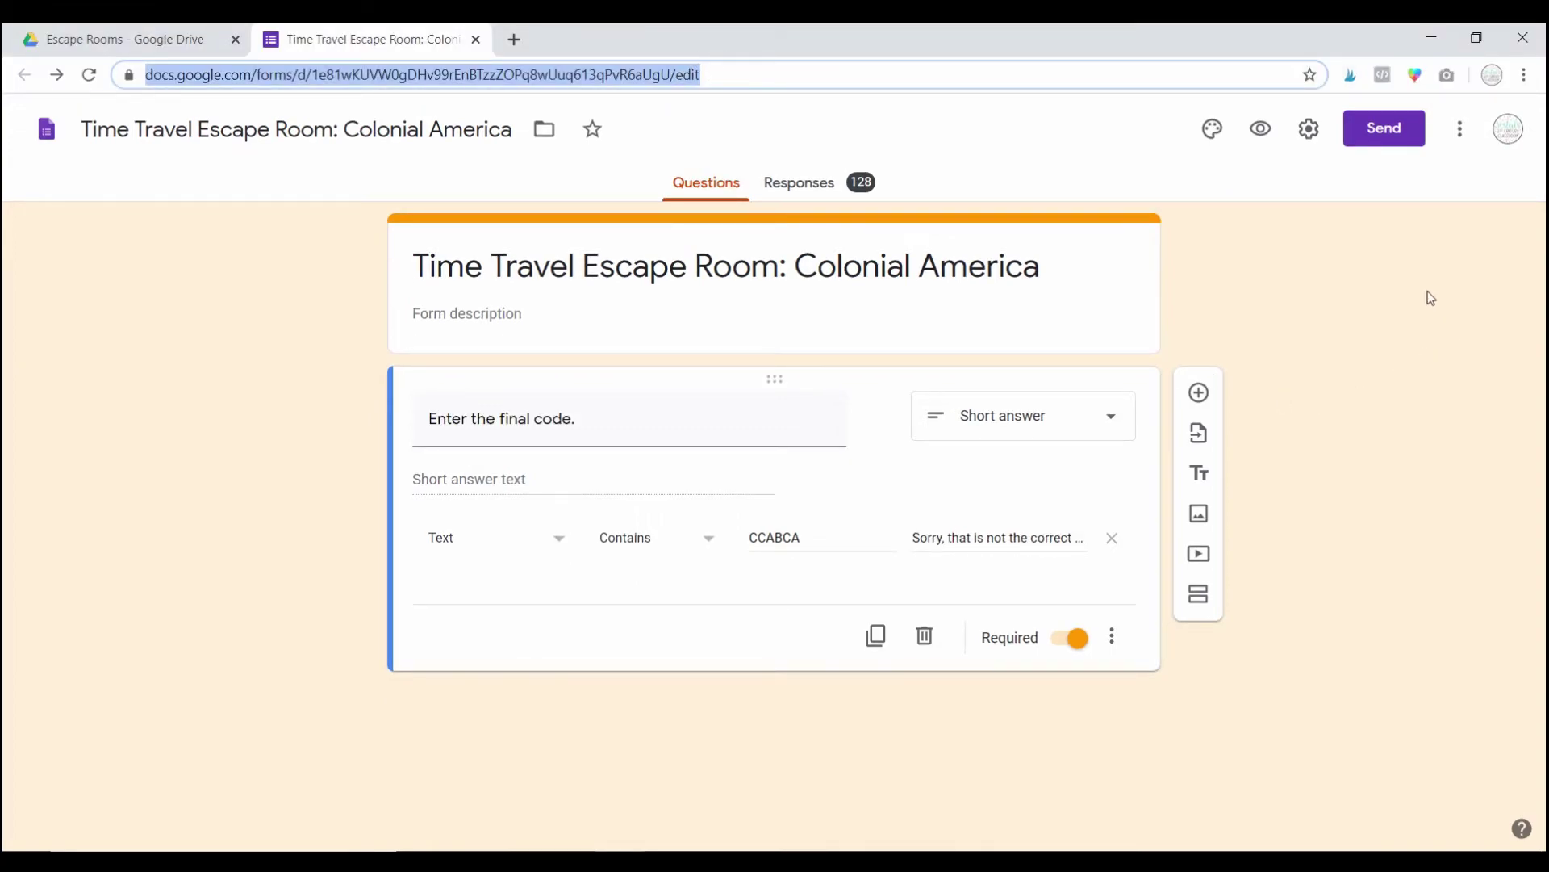
Step: Browse the Send dialog's Email, Link and Embed HTML tabs, then copy the respondent link
{"action": "left_click", "coordinate": [1399, 133]}
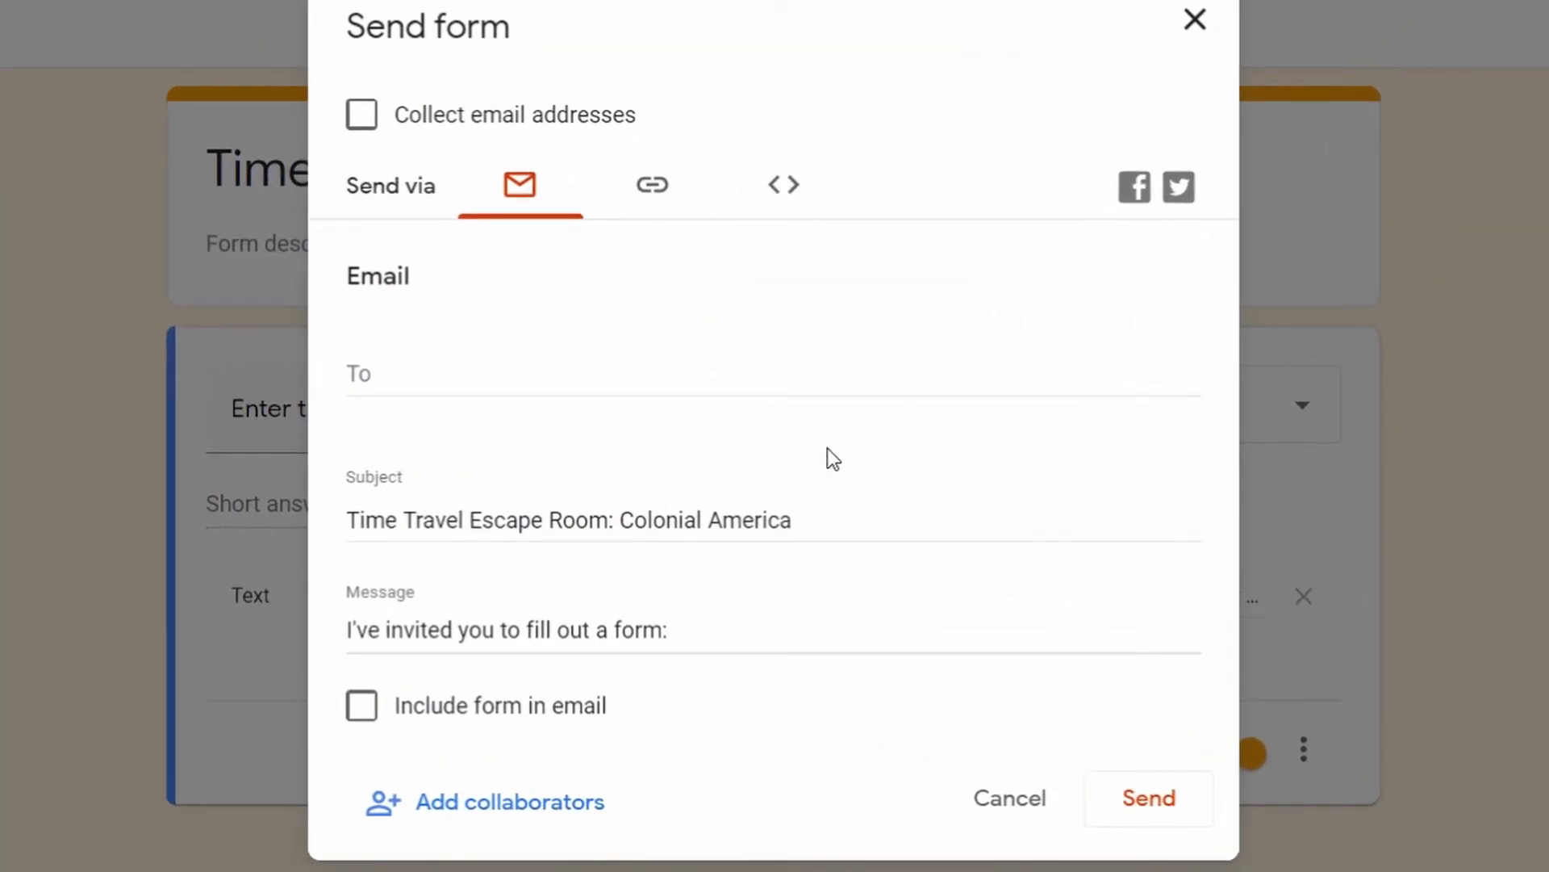
{"action": "left_click", "coordinate": [517, 193]}
{"action": "left_click", "coordinate": [645, 189]}
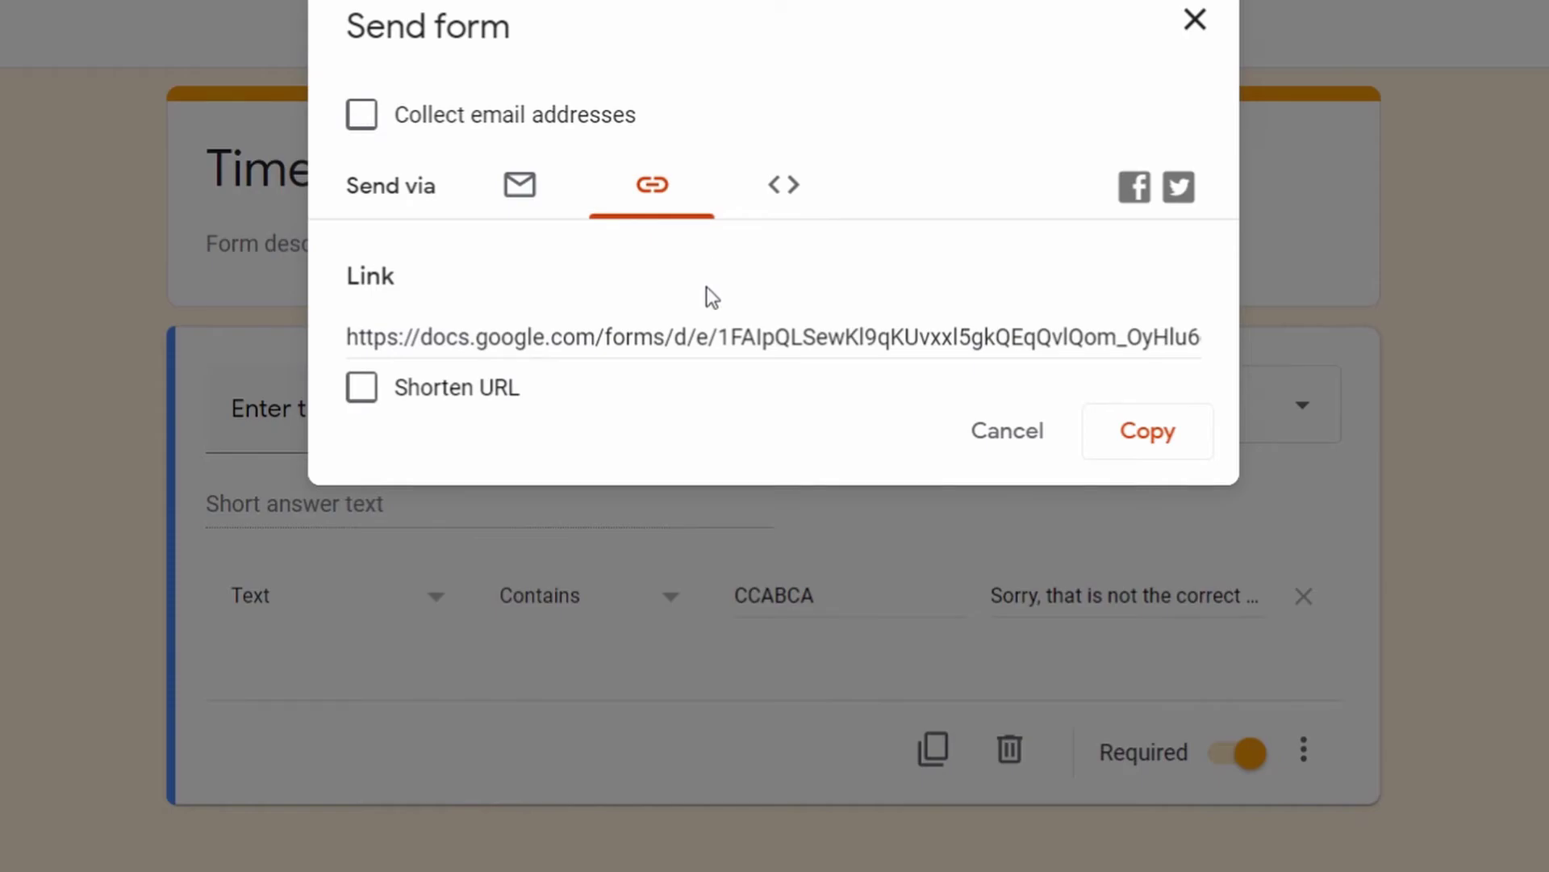
{"action": "left_click", "coordinate": [795, 192]}
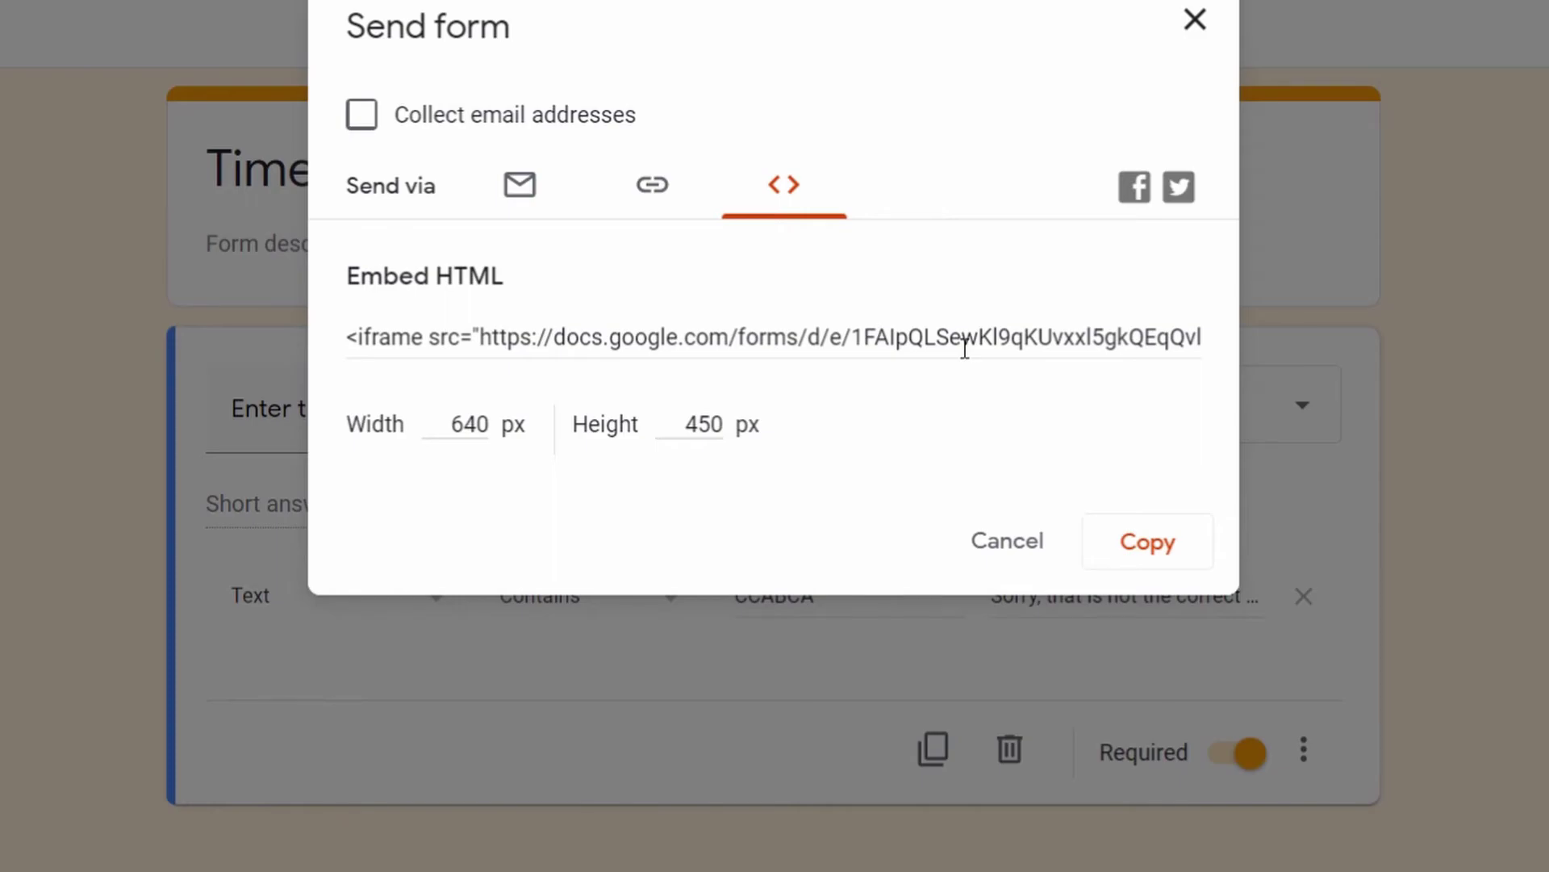
{"action": "left_click", "coordinate": [651, 187]}
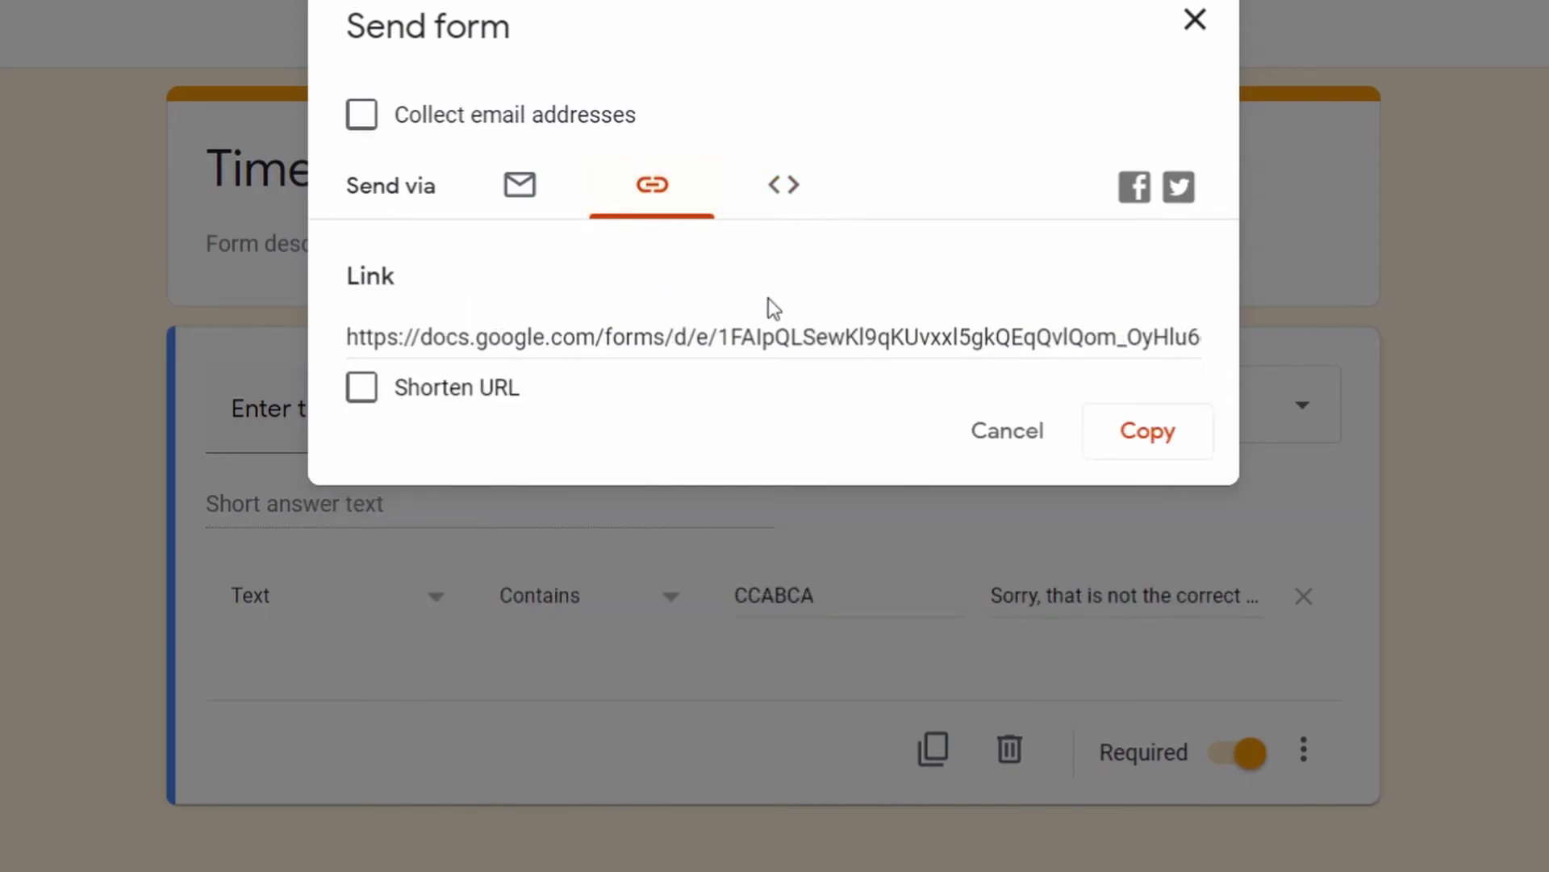
{"action": "left_click", "coordinate": [780, 338]}
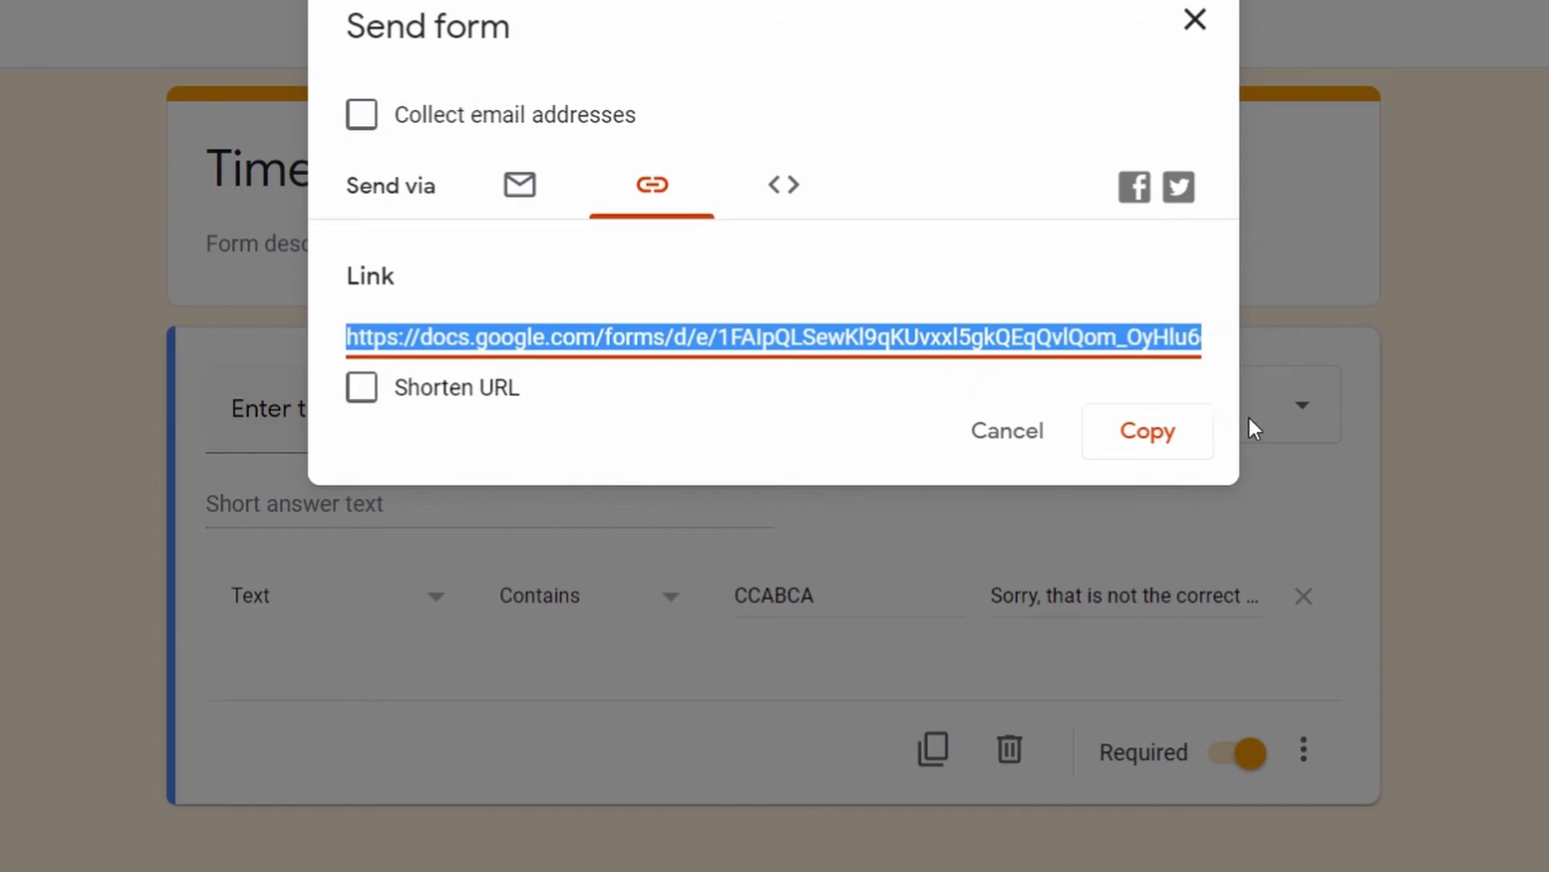
{"action": "left_click", "coordinate": [1165, 442]}
{"action": "mouse_move", "coordinate": [453, 870]}
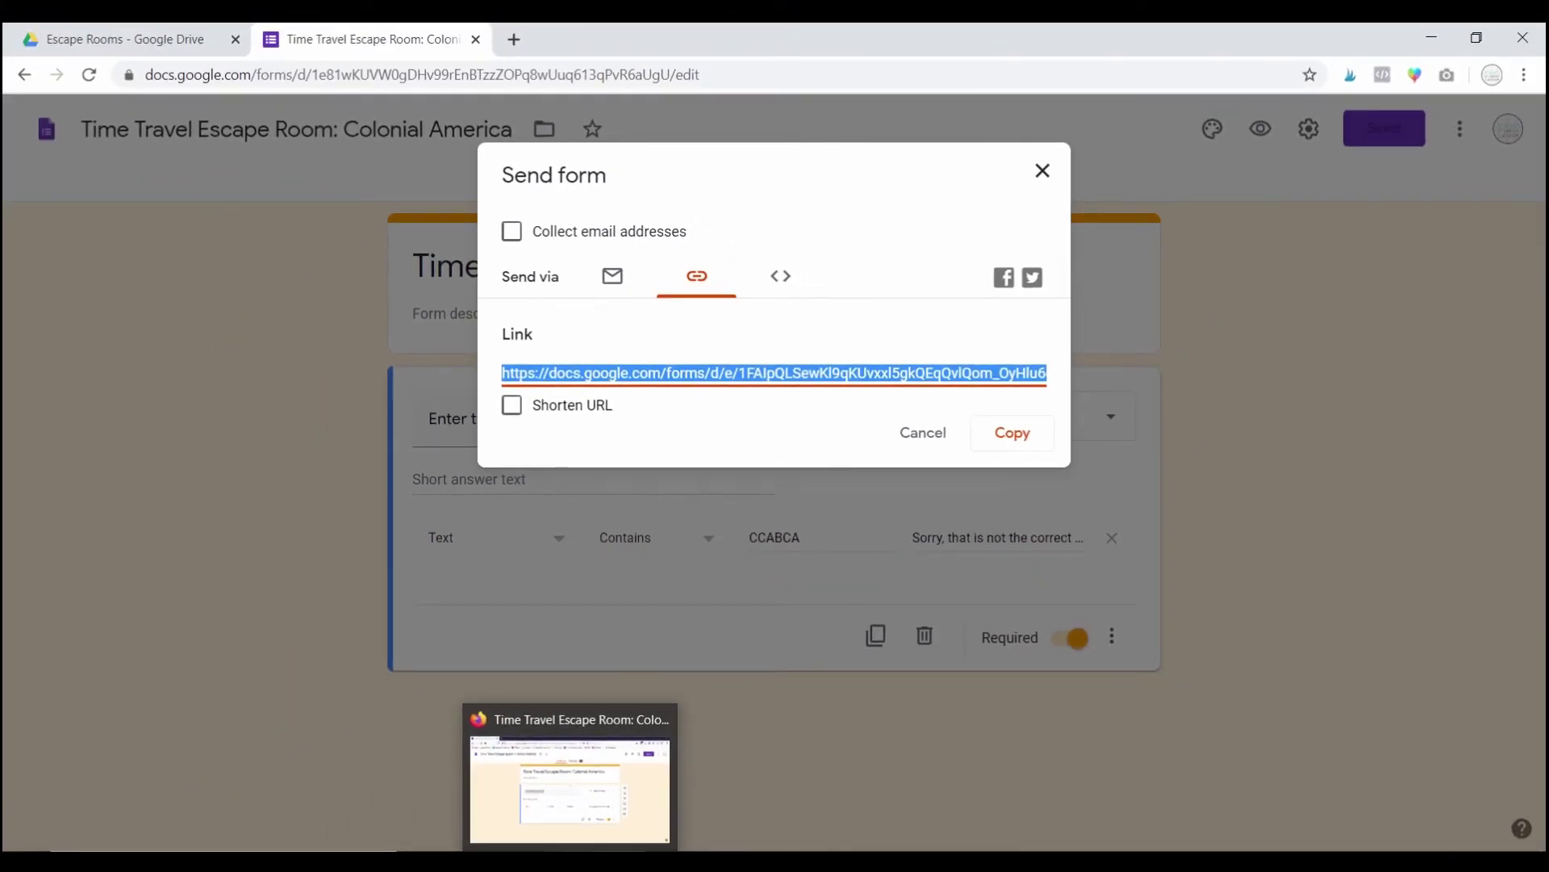
Step: Load the send link in a new Firefox tab and compare the fillable form with the editor
{"action": "left_click", "coordinate": [569, 787]}
{"action": "left_click", "coordinate": [239, 37]}
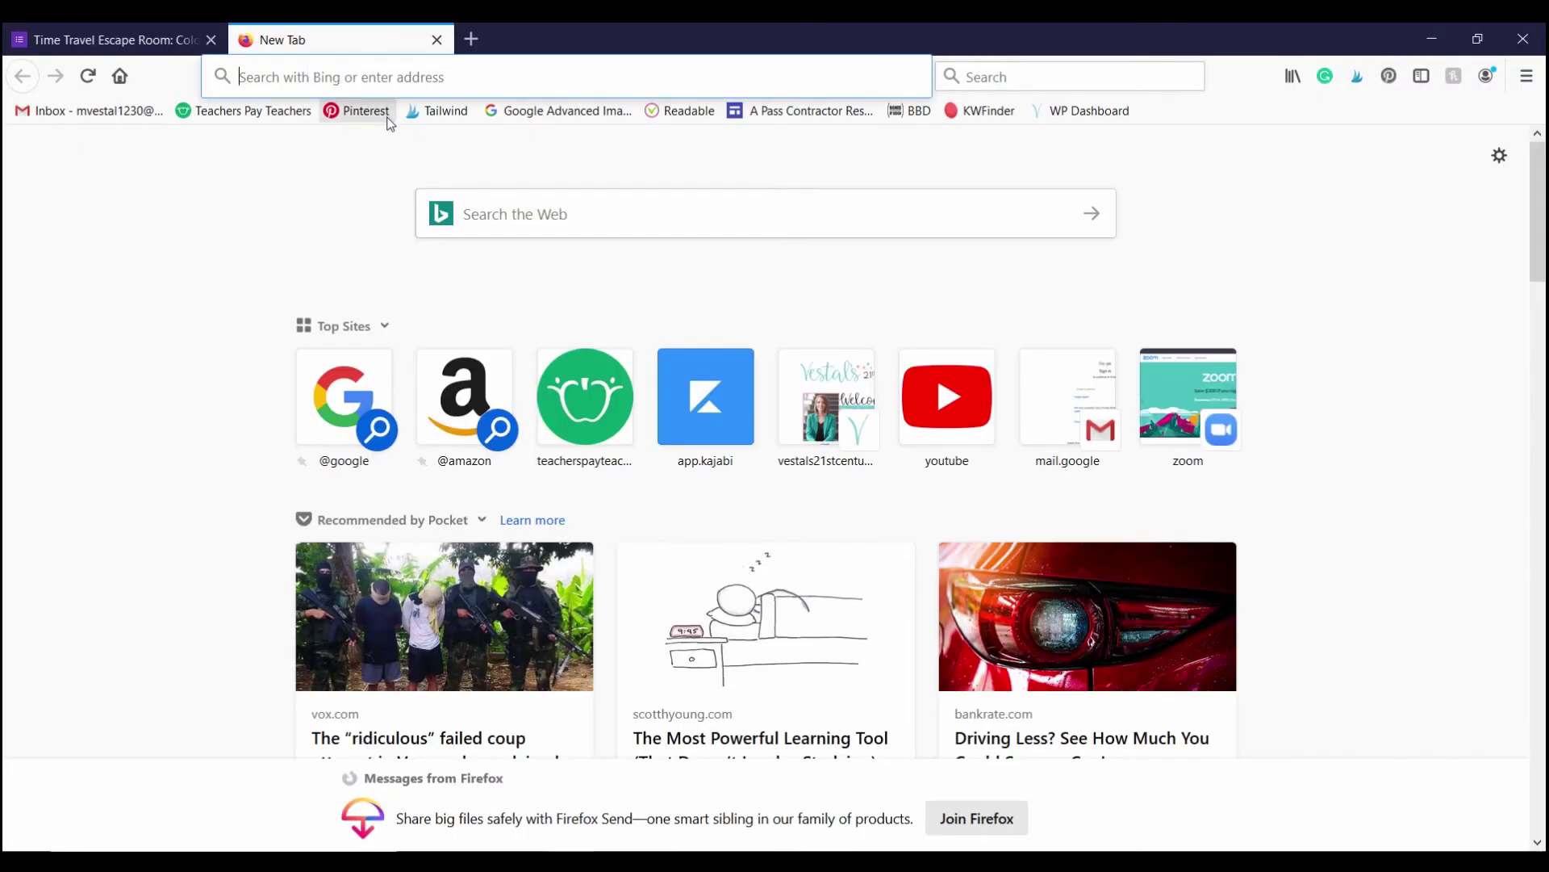
{"action": "key", "text": "ctrl+v"}
{"action": "key", "text": "Return"}
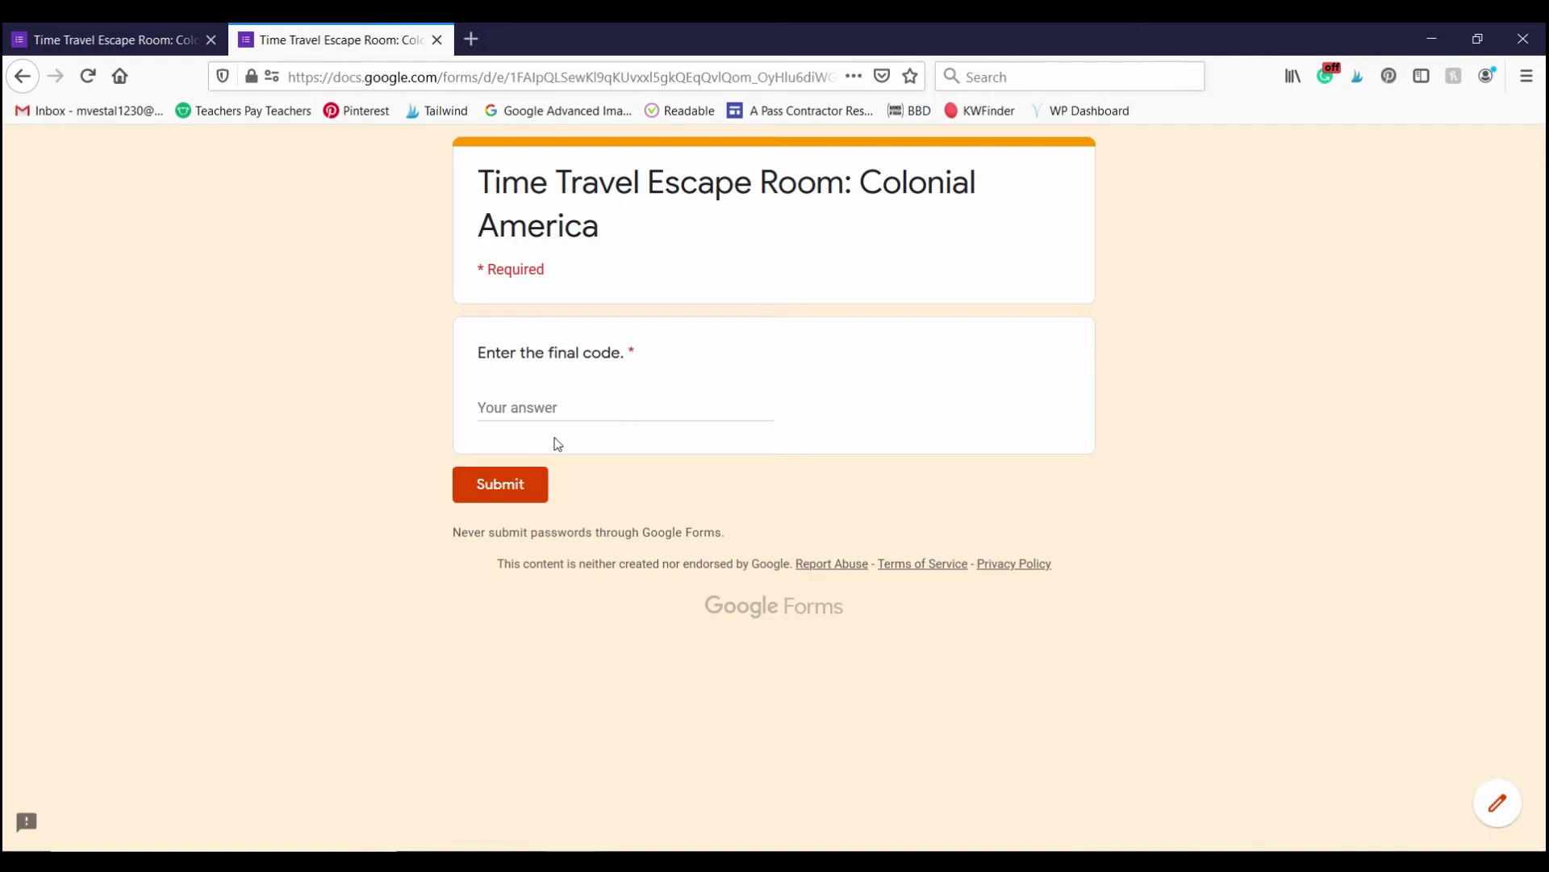
{"action": "left_click", "coordinate": [141, 37]}
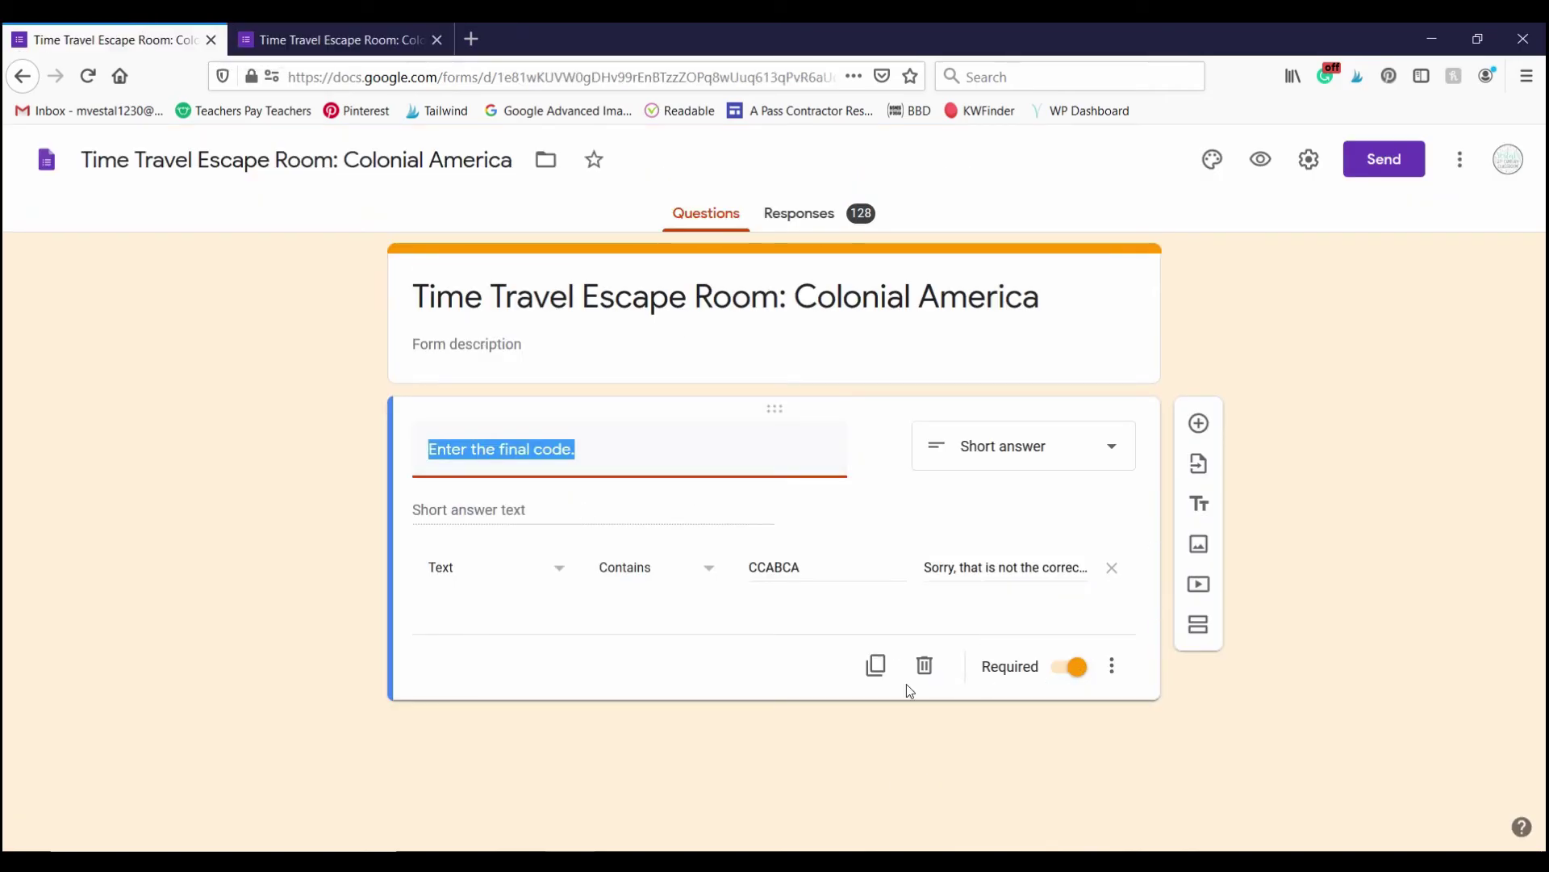
{"action": "left_click", "coordinate": [346, 47]}
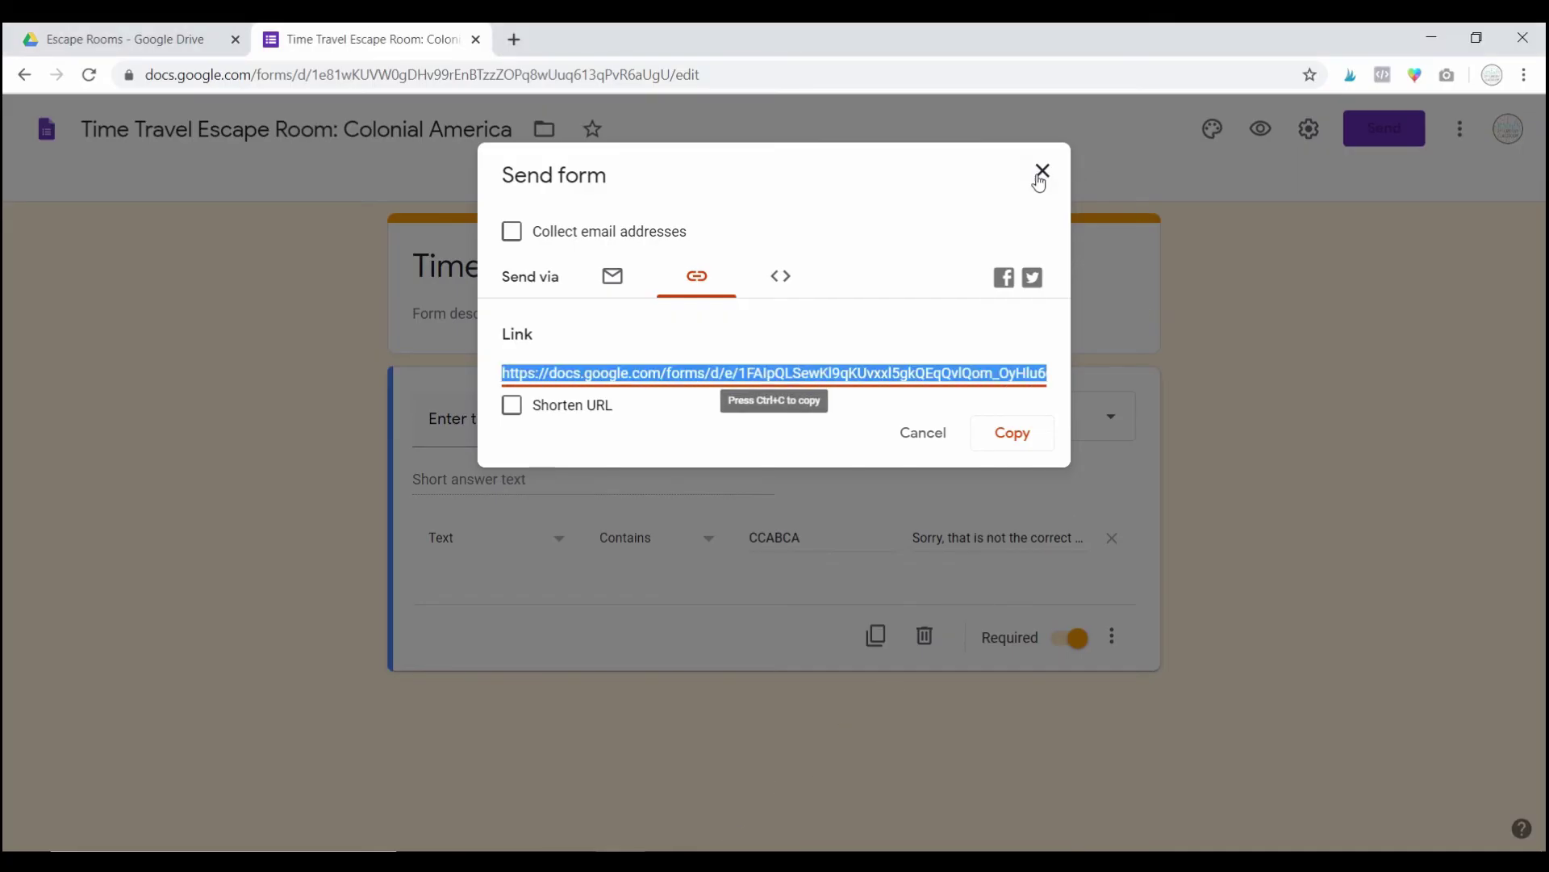
Step: Reopen the Send form dialog to review the Link tab, then close it
{"action": "left_click", "coordinate": [1041, 172]}
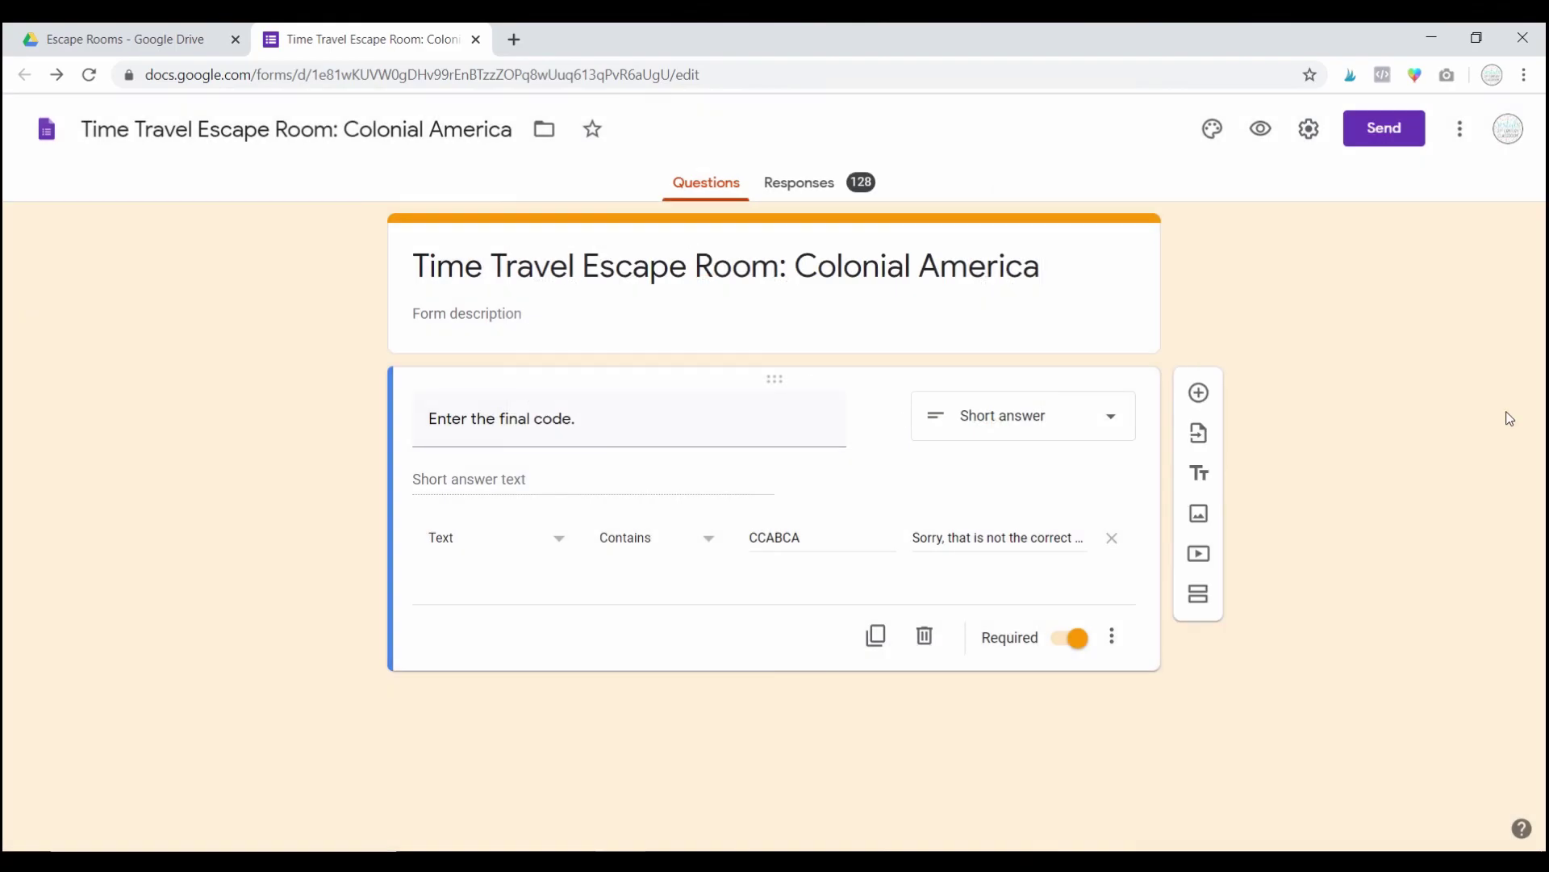
{"action": "left_click", "coordinate": [1381, 129]}
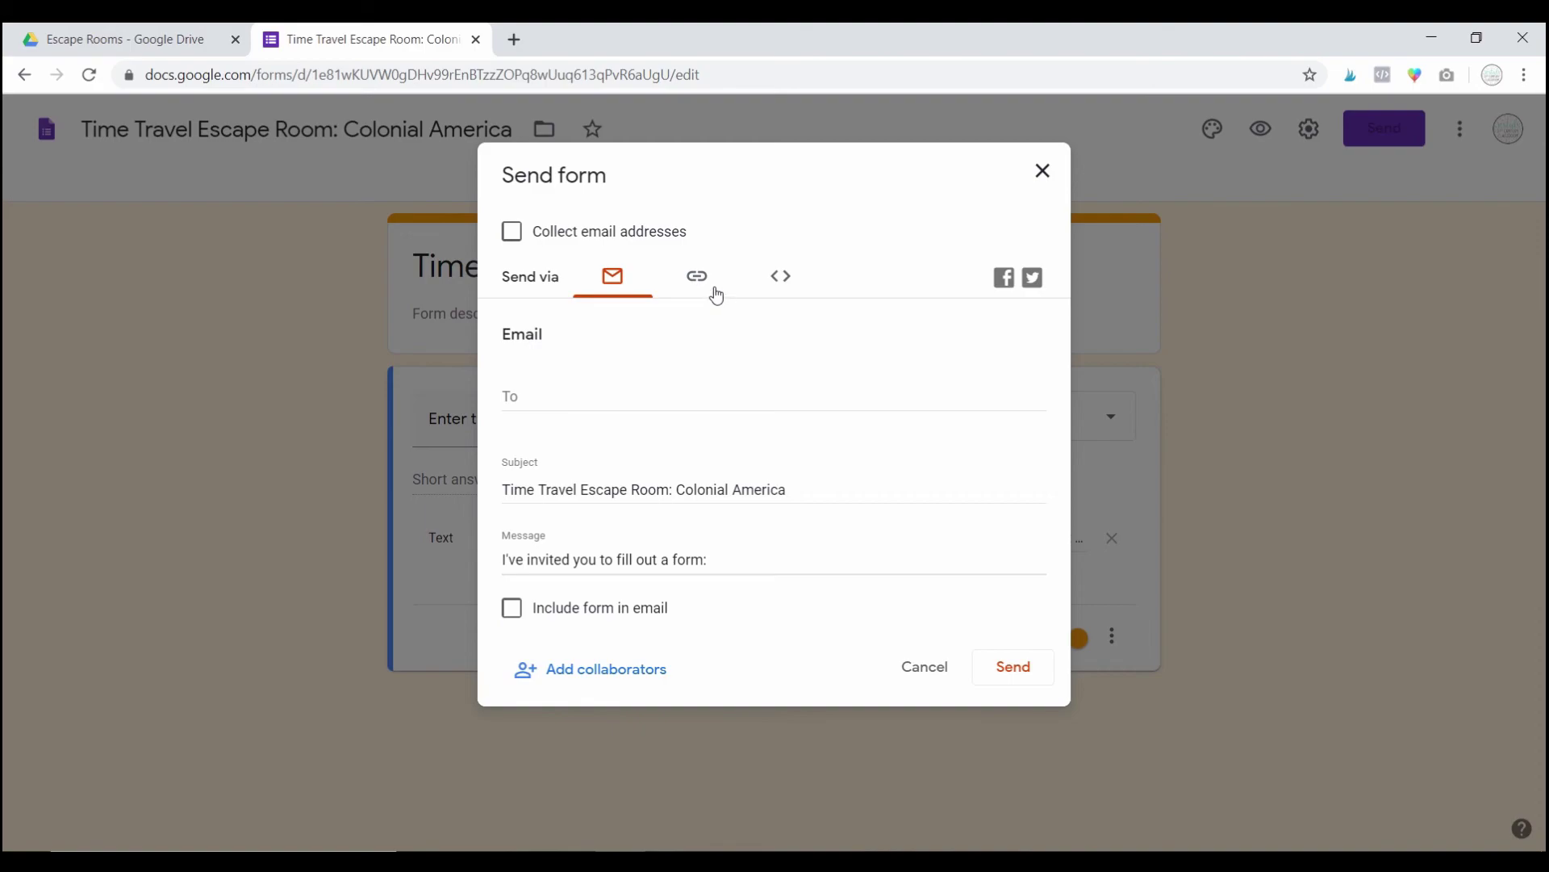
{"action": "left_click", "coordinate": [703, 289]}
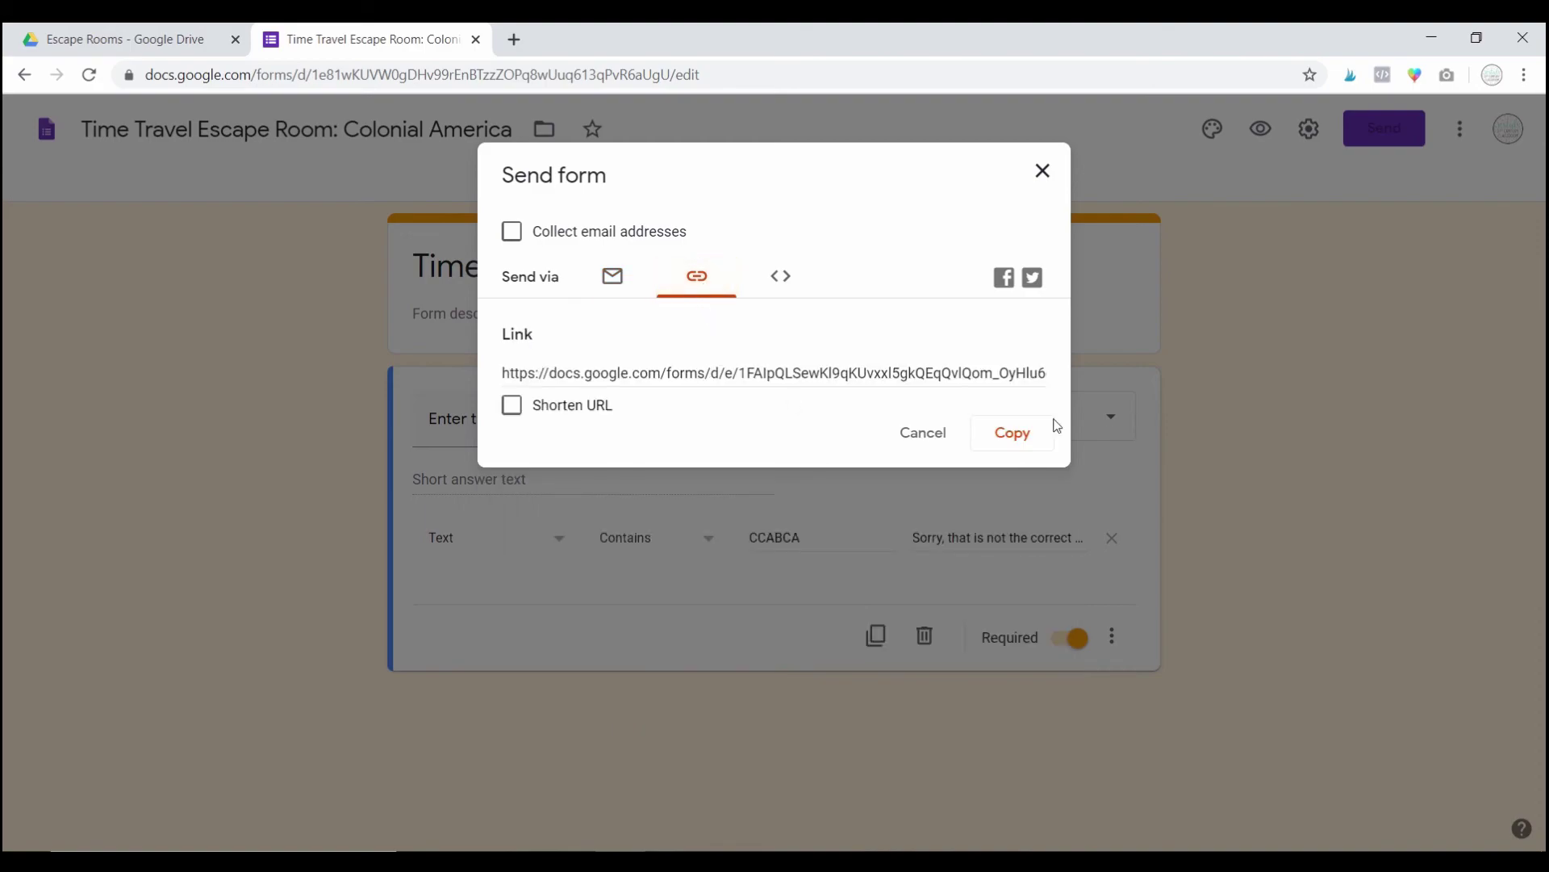
{"action": "left_click", "coordinate": [1043, 175]}
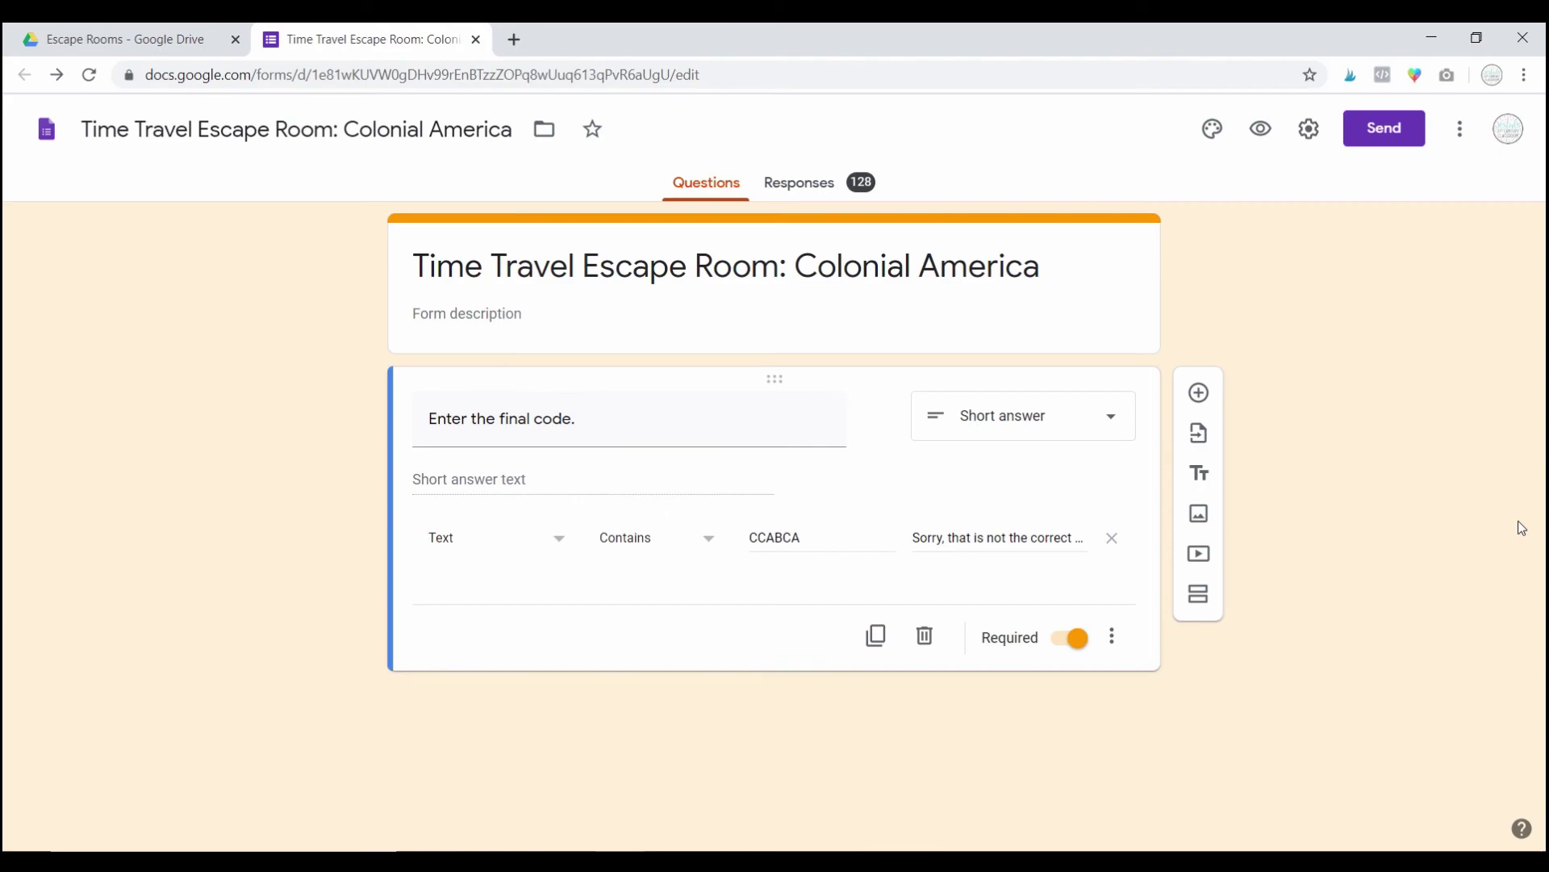